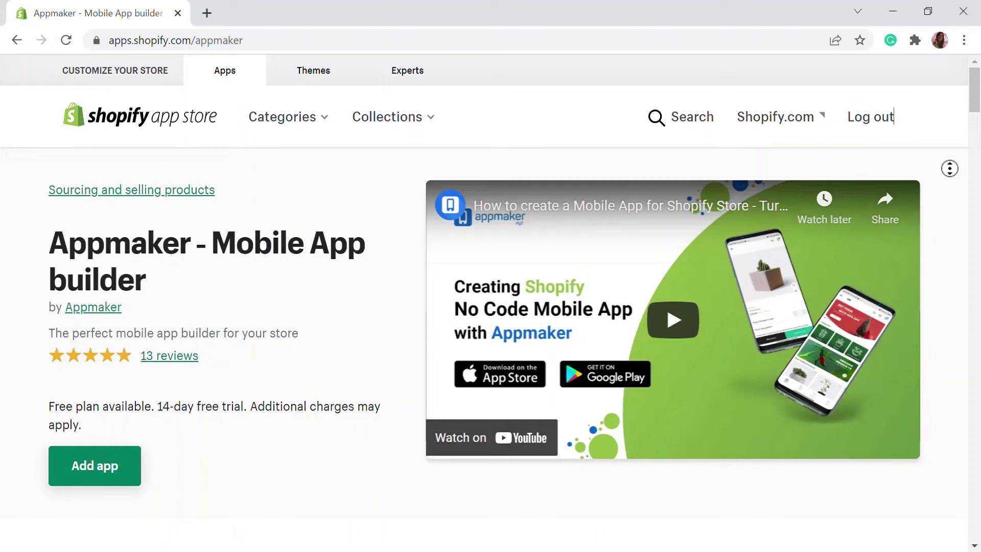
# Scroll down the Revyu - AI Powered Reviews listing and start adding it to the store.
pyautogui.scroll(-1, 944, 186)
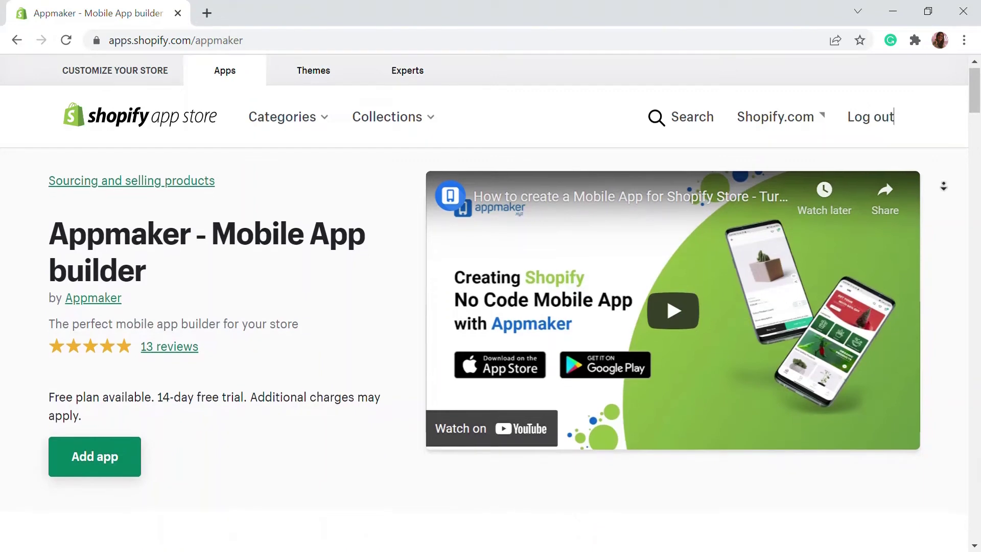
pyautogui.scroll(-1, 943, 187)
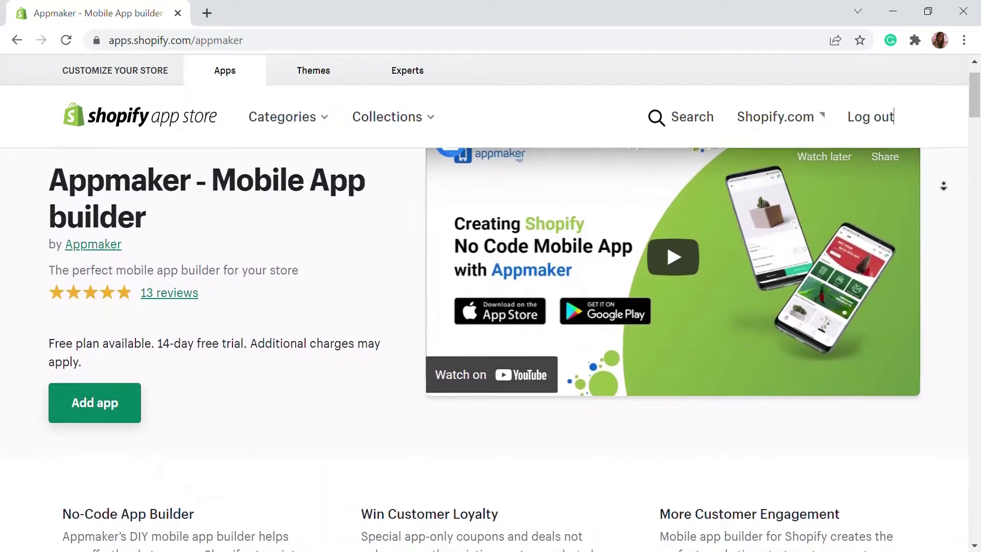
pyautogui.scroll(-1, 943, 186)
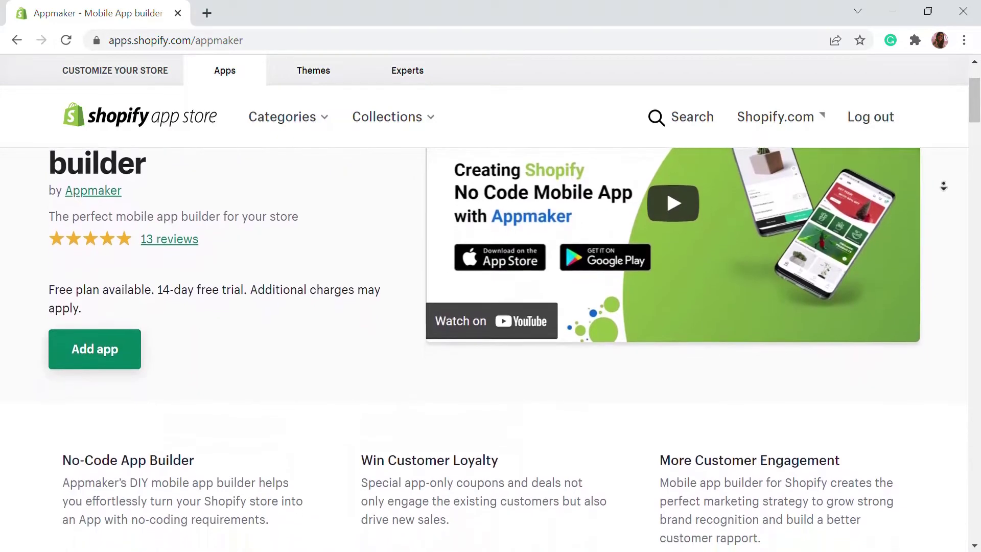
pyautogui.scroll(-2, 943, 187)
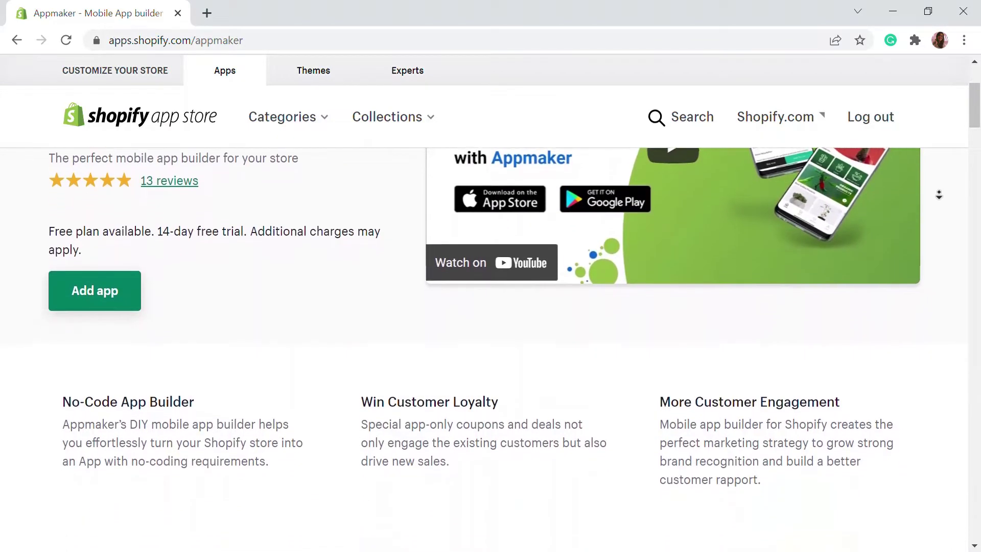
pyautogui.scroll(-2, 939, 194)
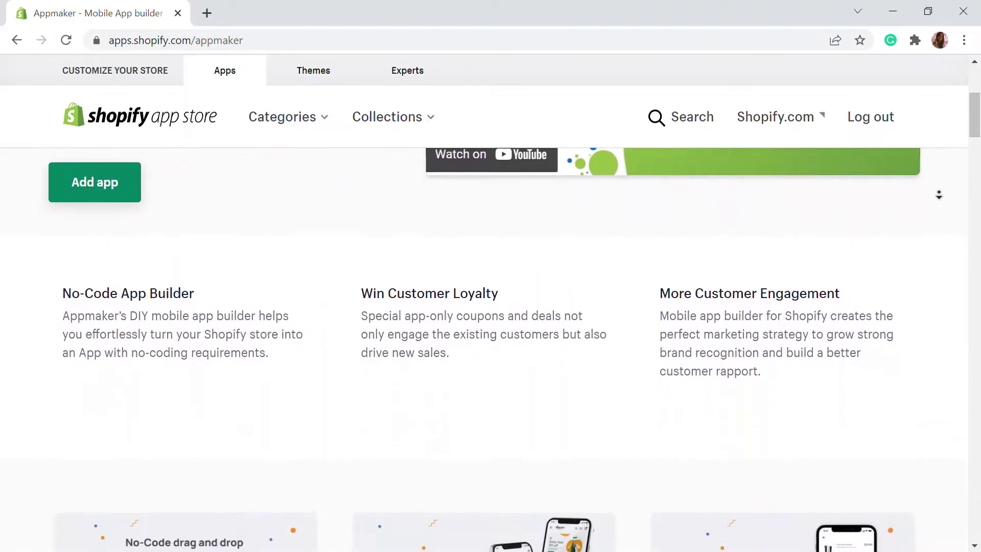
pyautogui.scroll(-2, 939, 195)
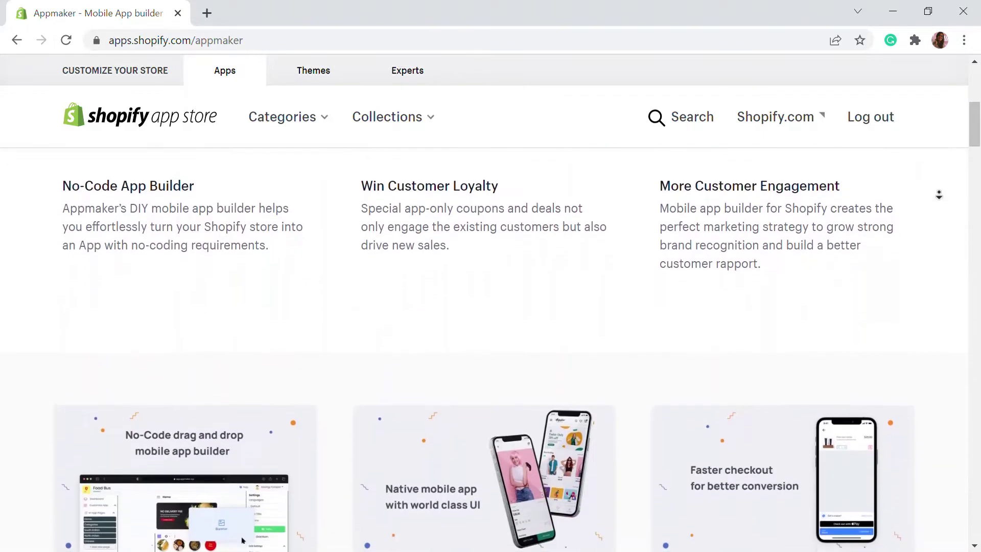
pyautogui.scroll(-2, 939, 195)
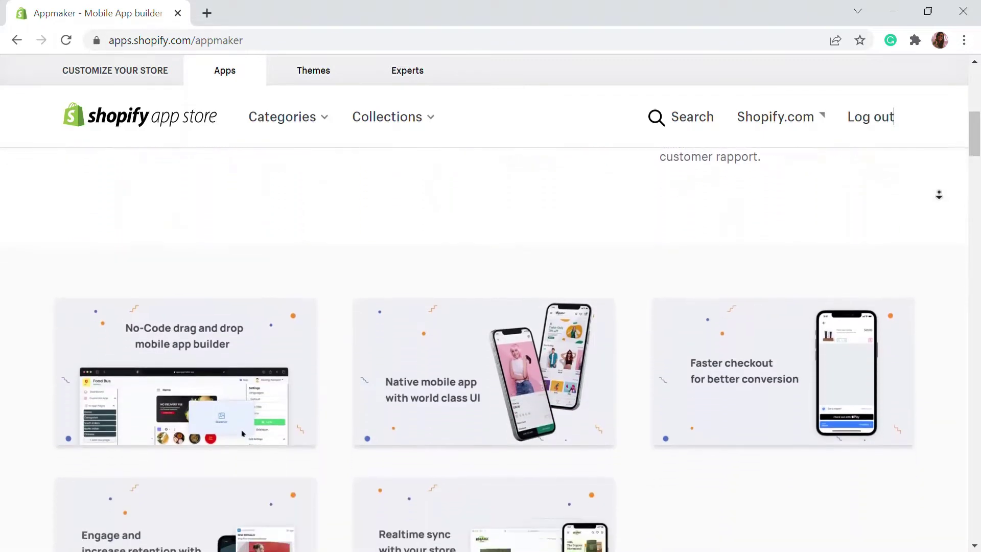
pyautogui.scroll(-2, 939, 195)
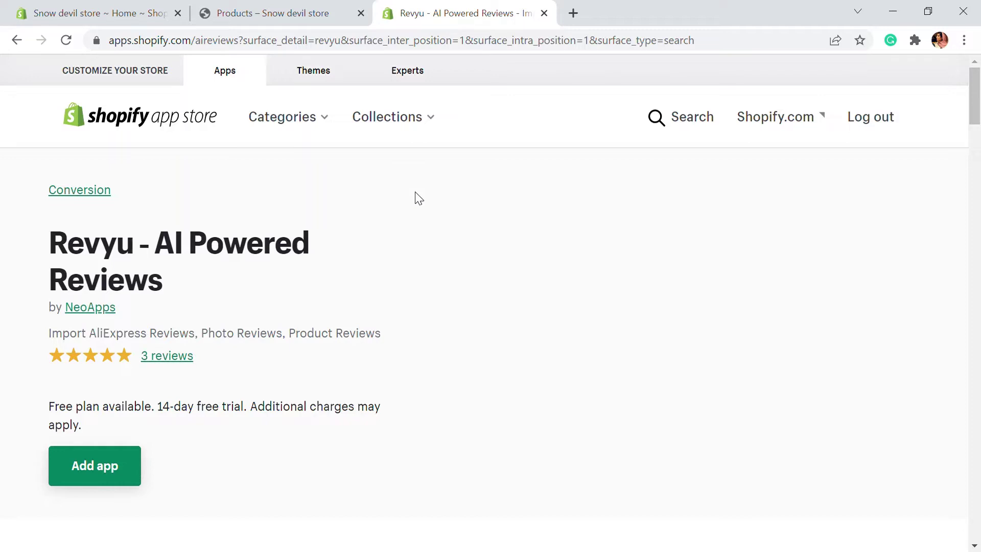
pyautogui.click(128, 469)
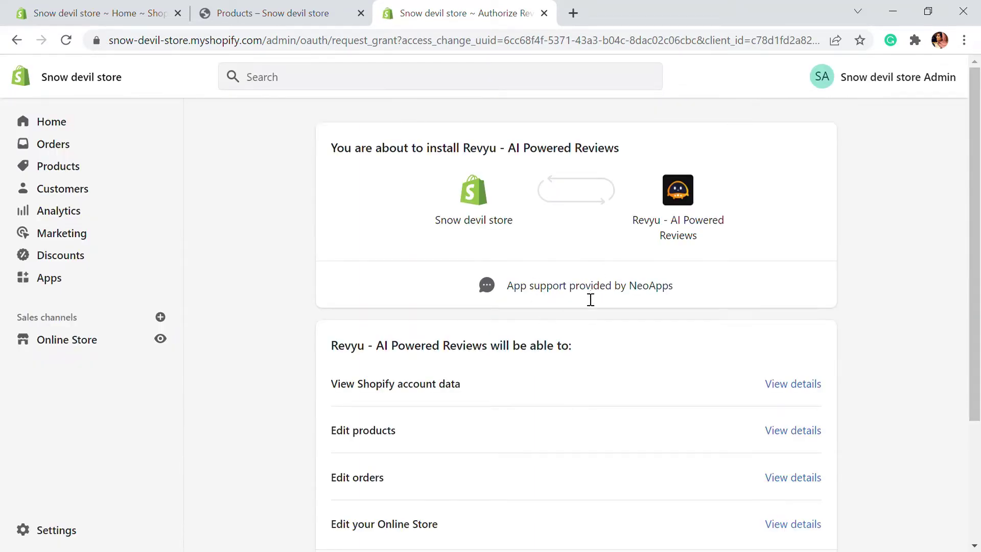
# Approve the requested permissions to install Revyu on the Snow devil store.
pyautogui.scroll(-3, 510, 225)
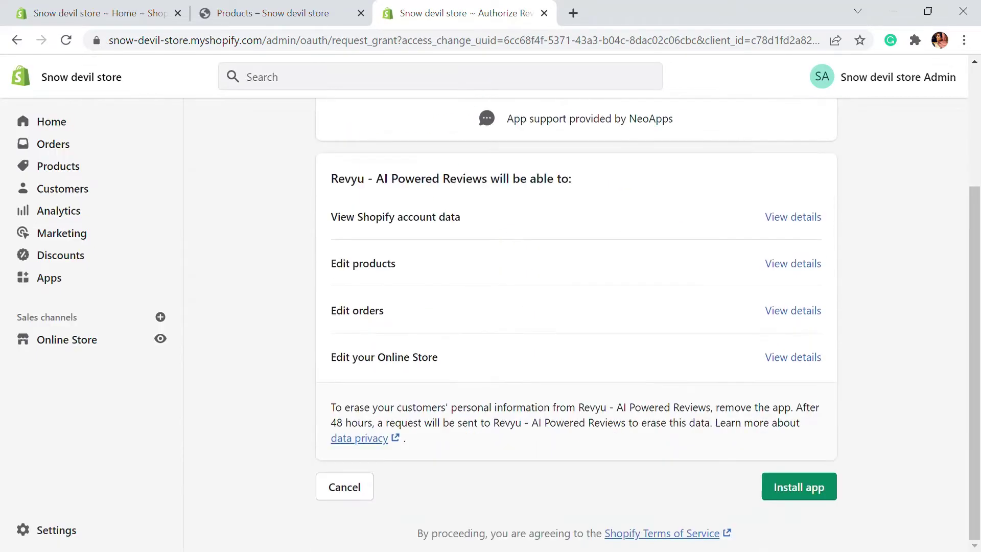
pyautogui.click(818, 478)
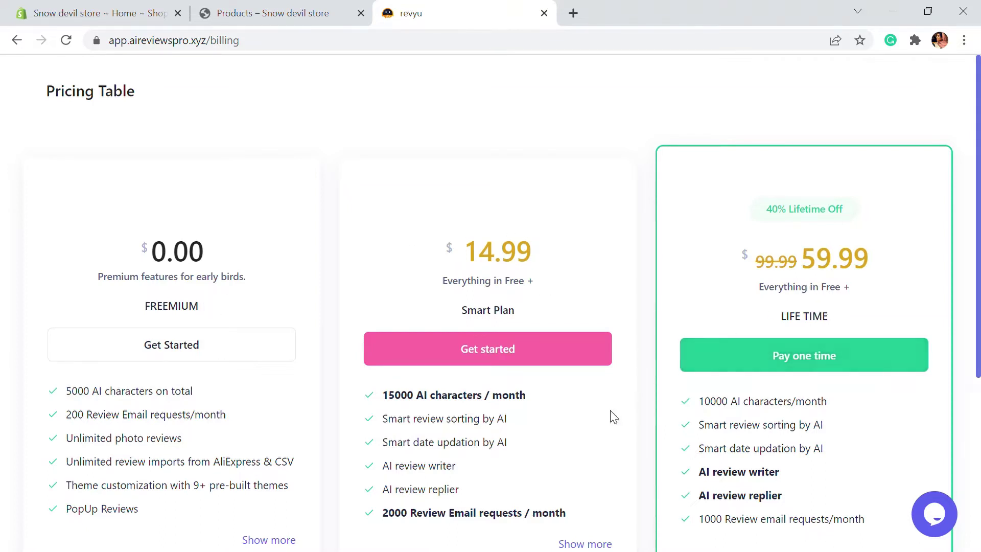
# Choose the $0.00 FREEMIUM plan on Revyu's Pricing Table.
pyautogui.scroll(-1, 306, 432)
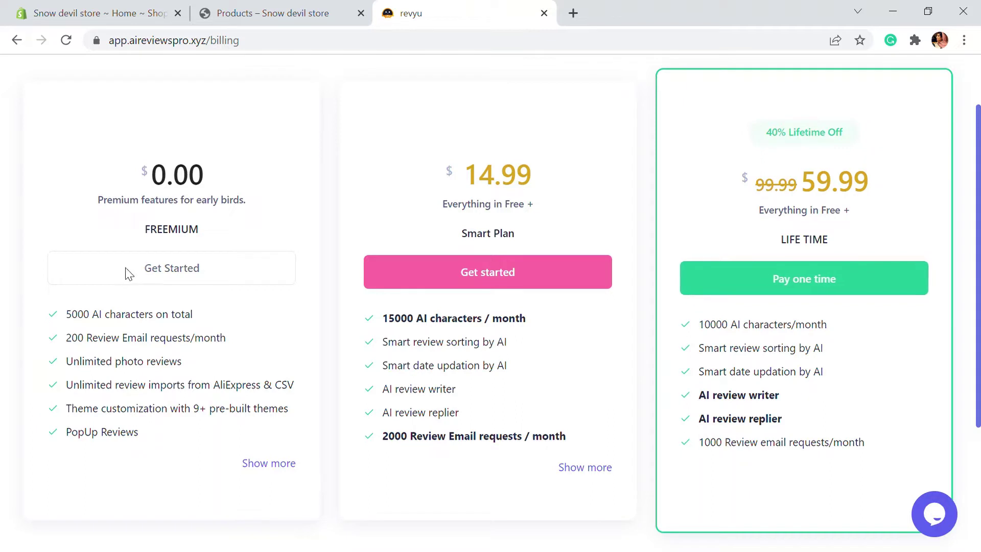
pyautogui.click(165, 267)
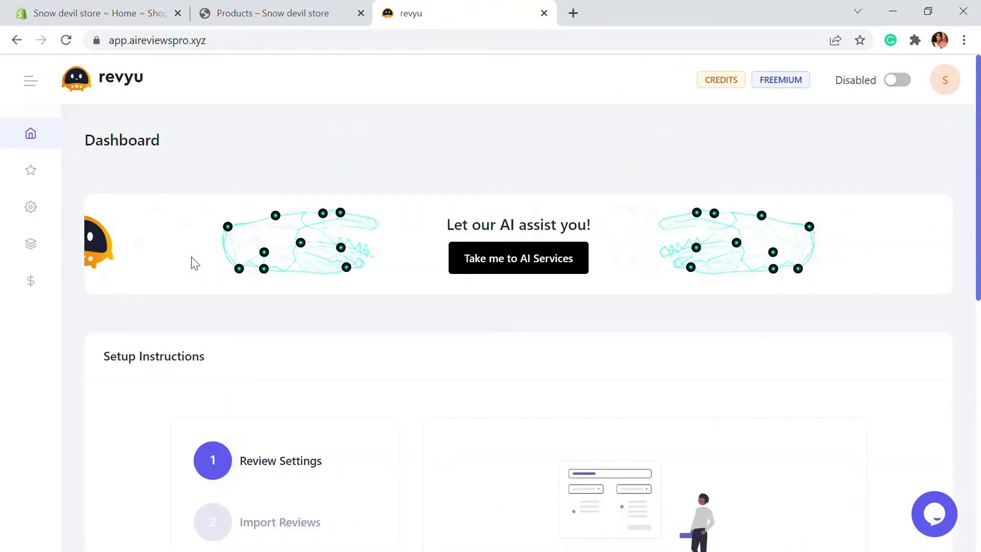
# Apply the Dropshipping Filters preset under Review Settings and confirm it.
pyautogui.scroll(-1, 337, 226)
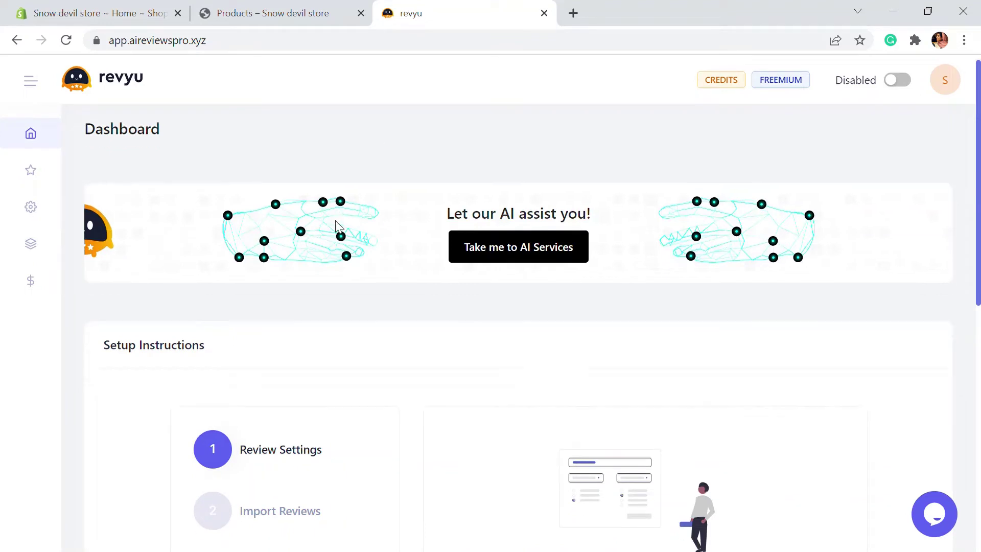
pyautogui.scroll(-3, 336, 225)
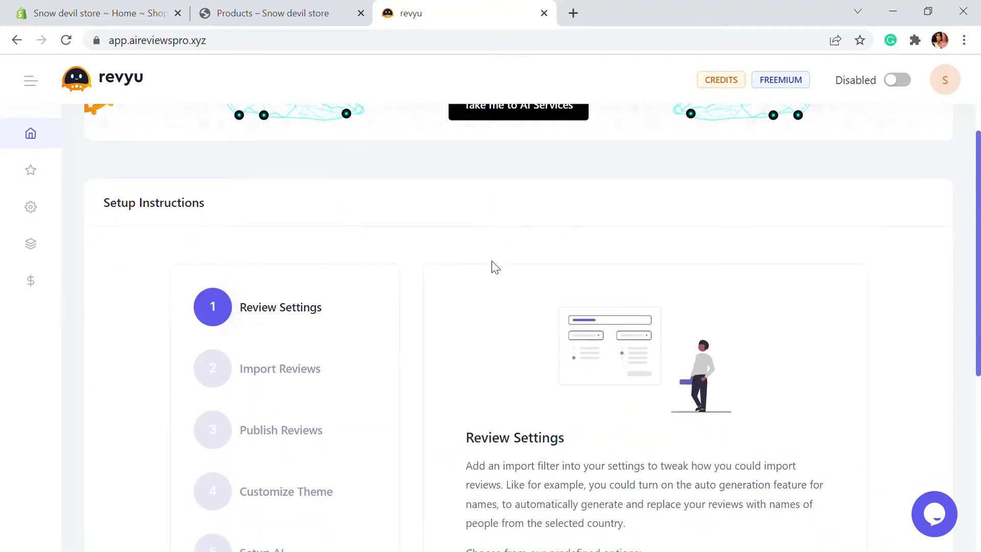
pyautogui.scroll(-3, 495, 267)
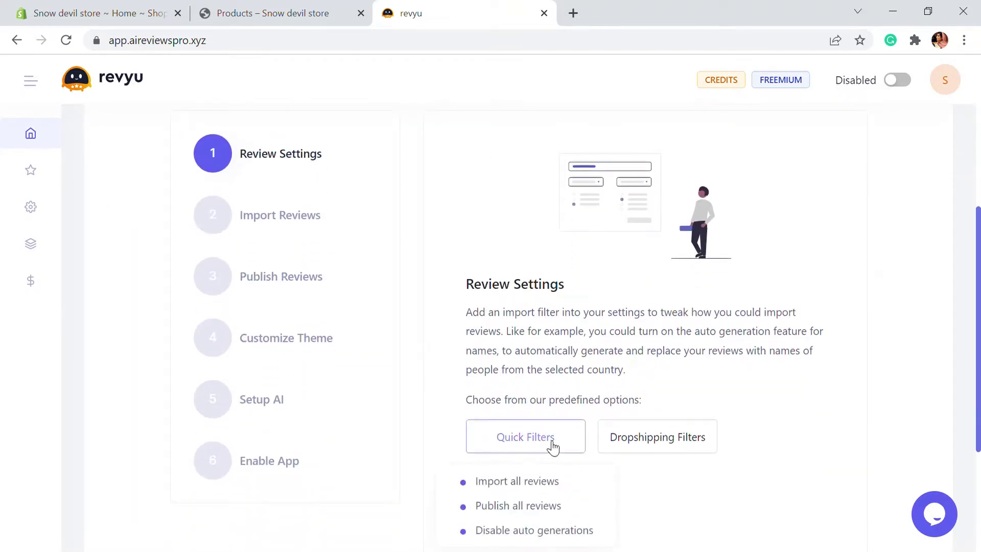
pyautogui.moveTo(644, 449)
pyautogui.scroll(-1, 716, 424)
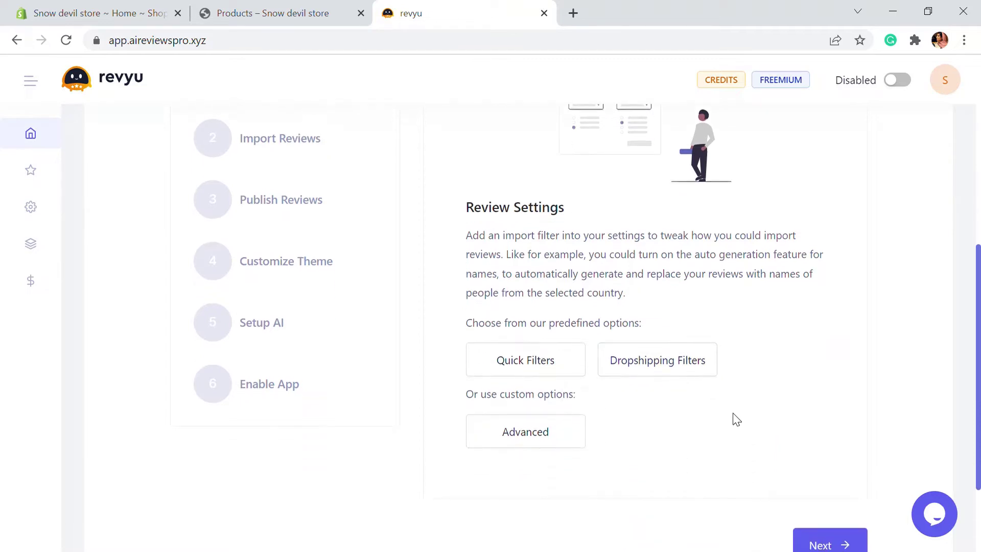
pyautogui.moveTo(579, 365)
pyautogui.moveTo(660, 374)
pyautogui.moveTo(556, 347)
pyautogui.click(649, 358)
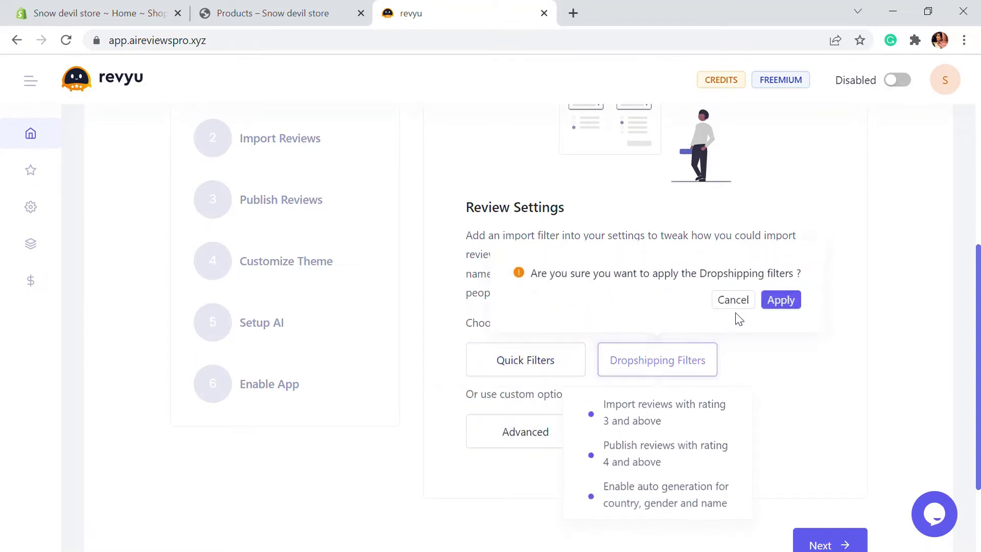
pyautogui.click(783, 301)
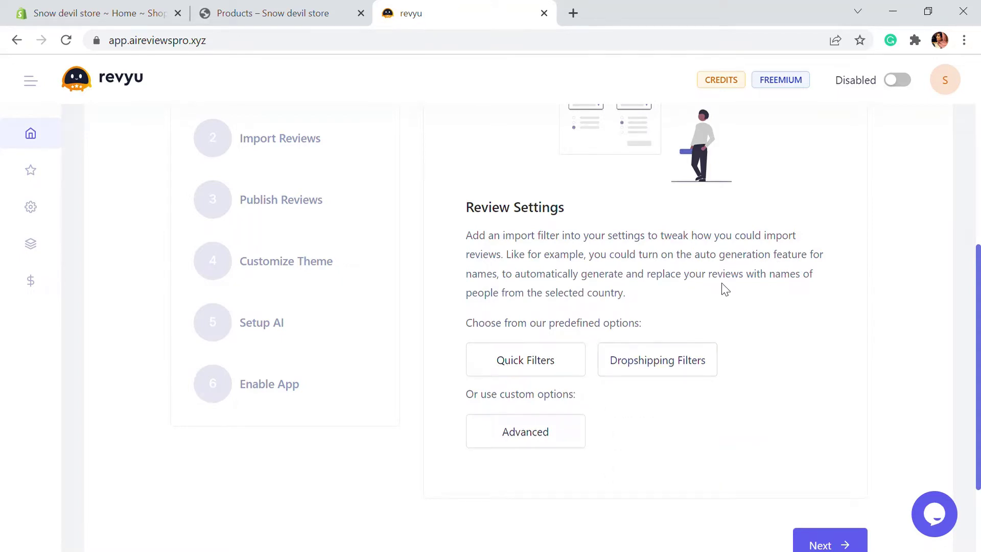
pyautogui.scroll(1, 723, 291)
pyautogui.scroll(-1, 721, 290)
pyautogui.scroll(1, 712, 321)
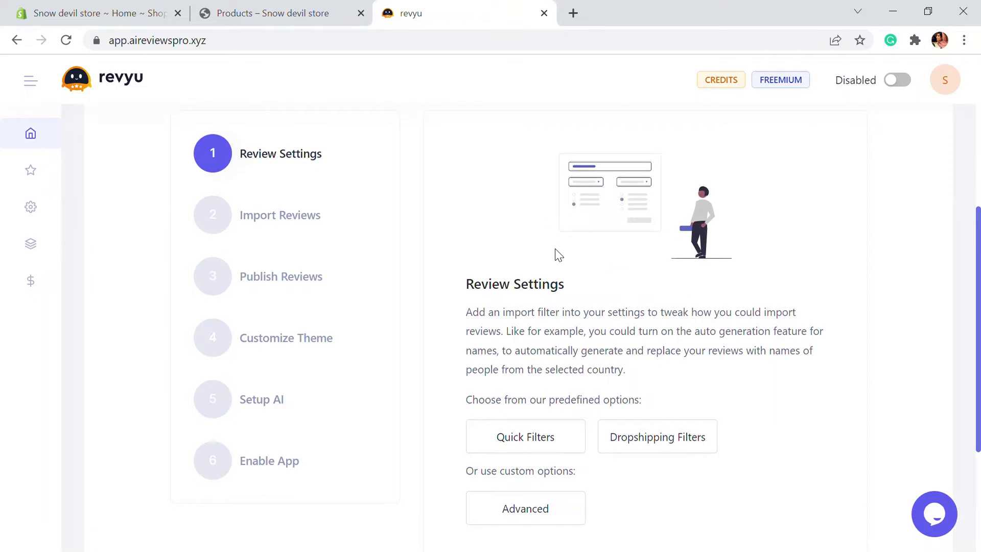
pyautogui.scroll(-2, 560, 256)
# Advance the setup wizard through Import Reviews, Publish Reviews, Customize Theme, Setup AI and Enable App.
pyautogui.click(818, 478)
pyautogui.scroll(1, 679, 365)
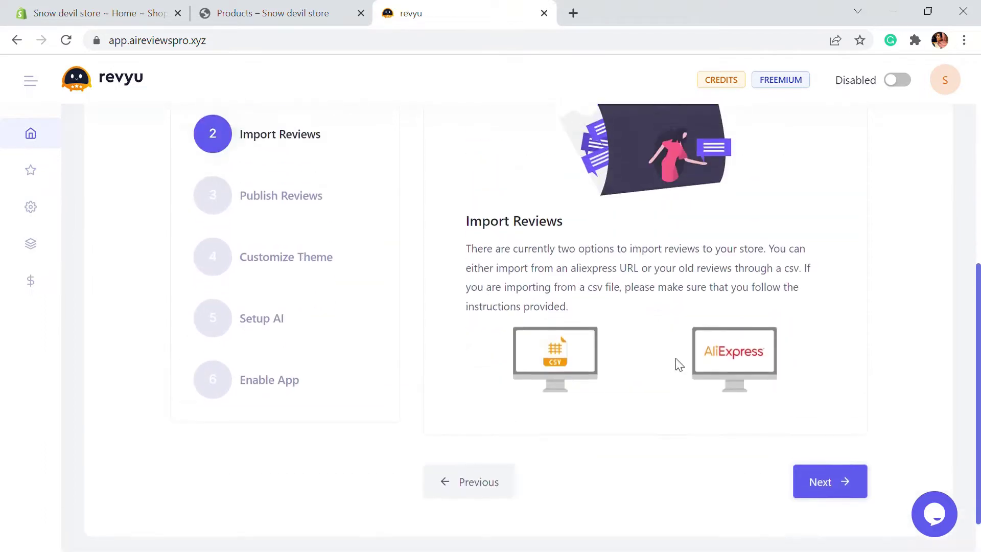
pyautogui.scroll(2, 679, 364)
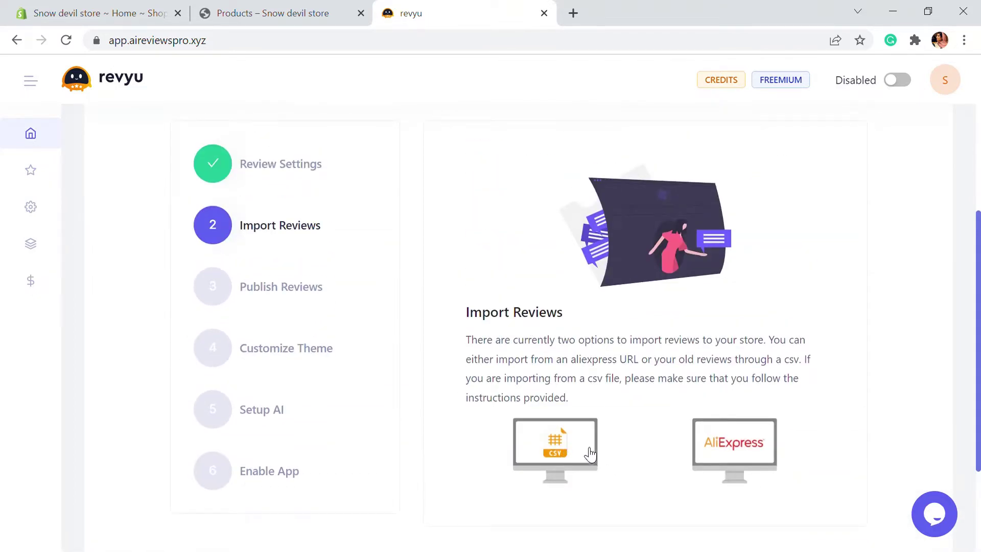
pyautogui.scroll(-2, 736, 450)
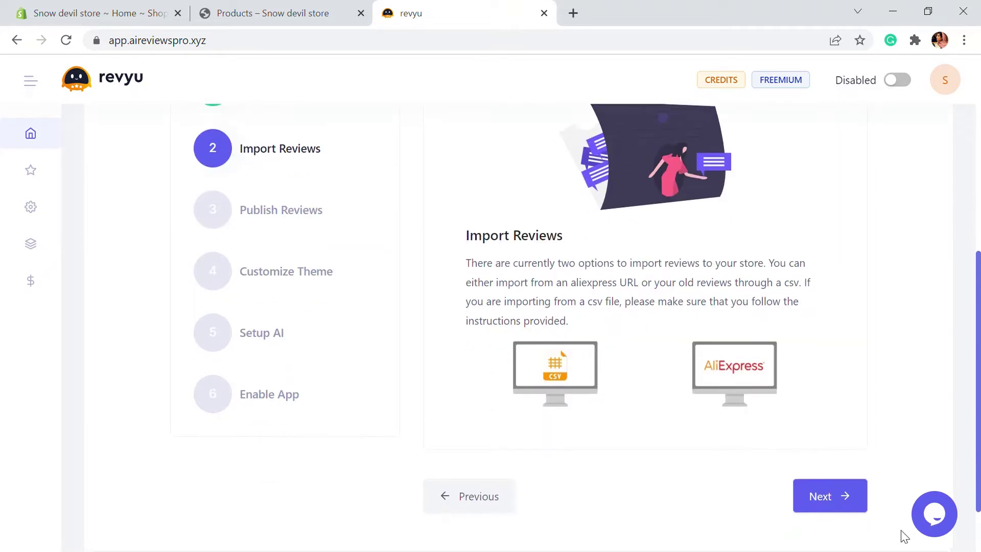
pyautogui.click(862, 506)
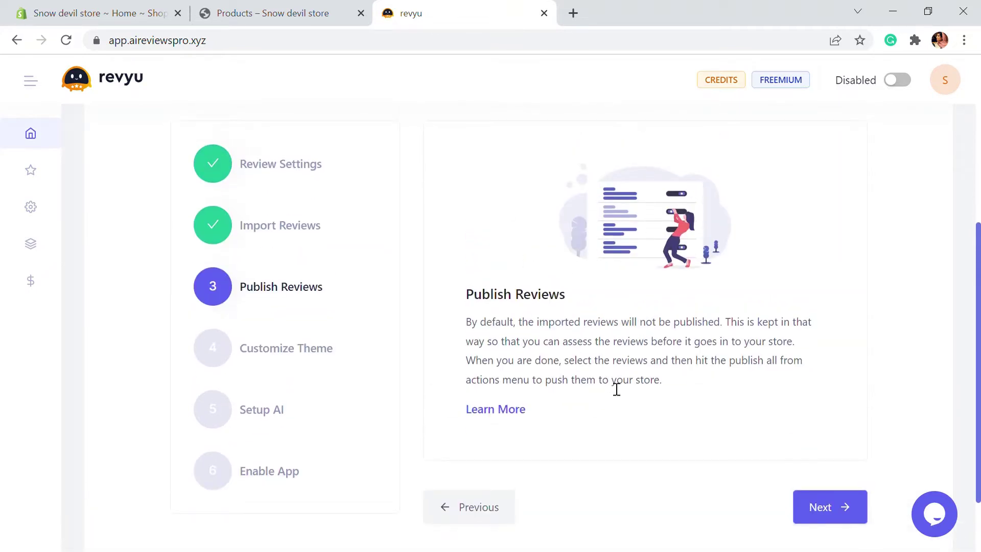
pyautogui.click(829, 516)
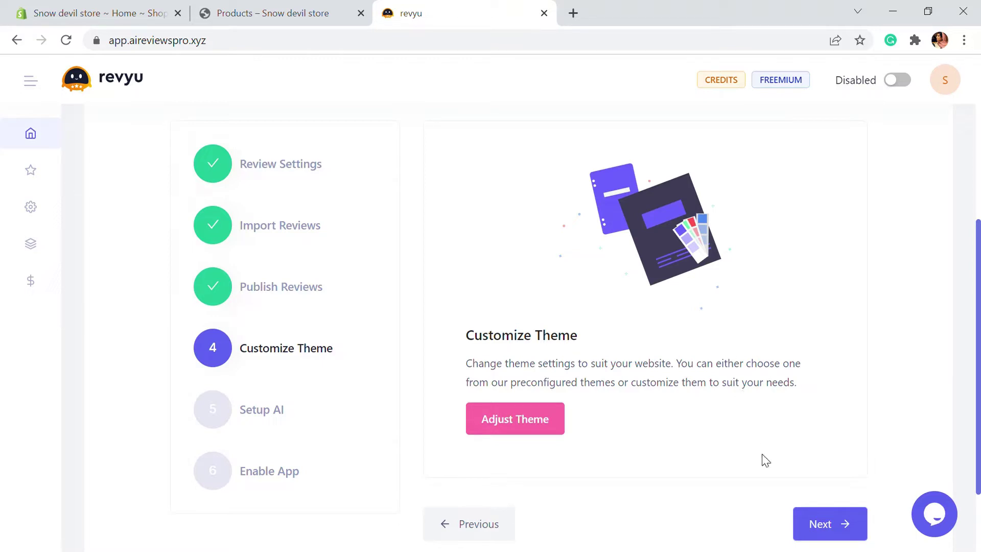
pyautogui.click(827, 527)
pyautogui.click(828, 462)
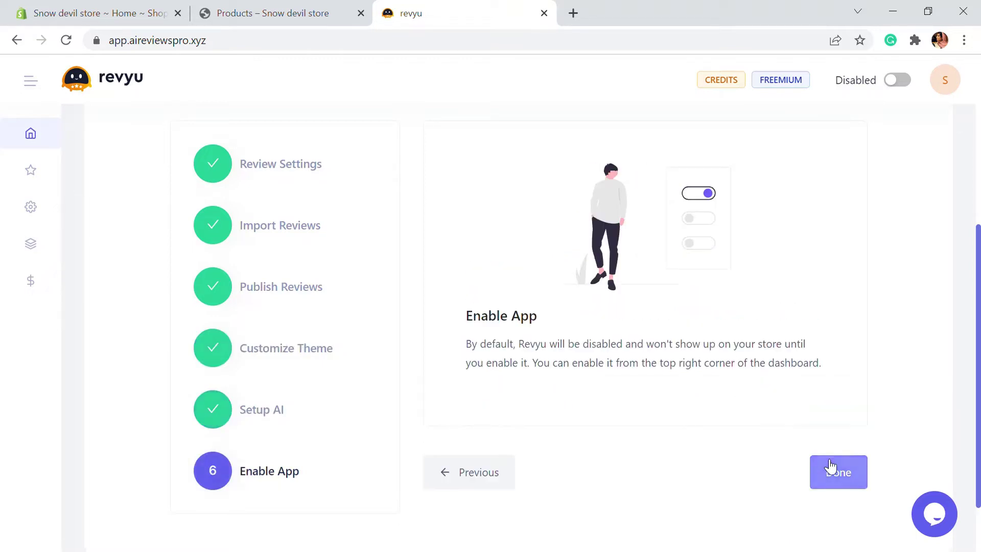
pyautogui.click(834, 473)
# Switch Revyu to Enabled, finish the setup, and go to the store's Products catalog.
pyautogui.click(889, 82)
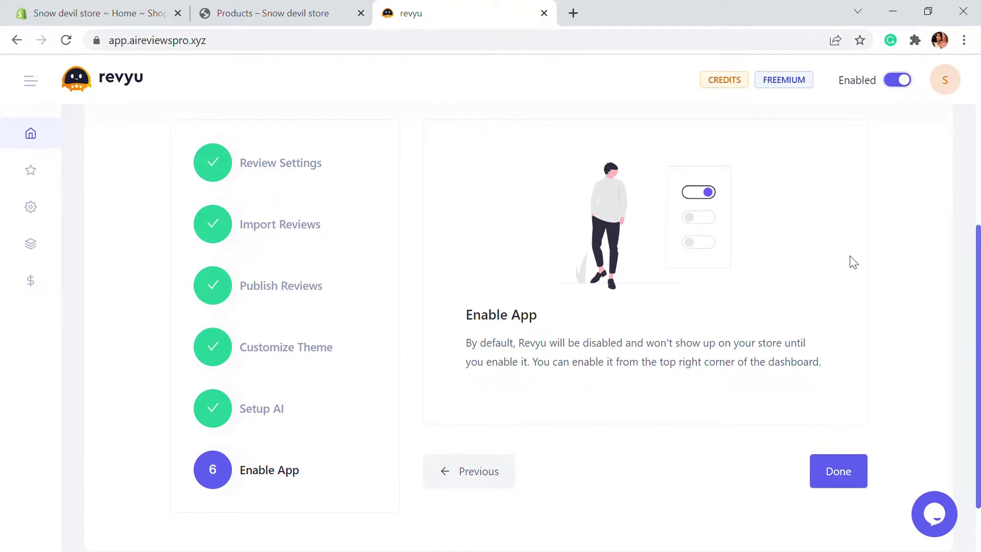
pyautogui.click(823, 479)
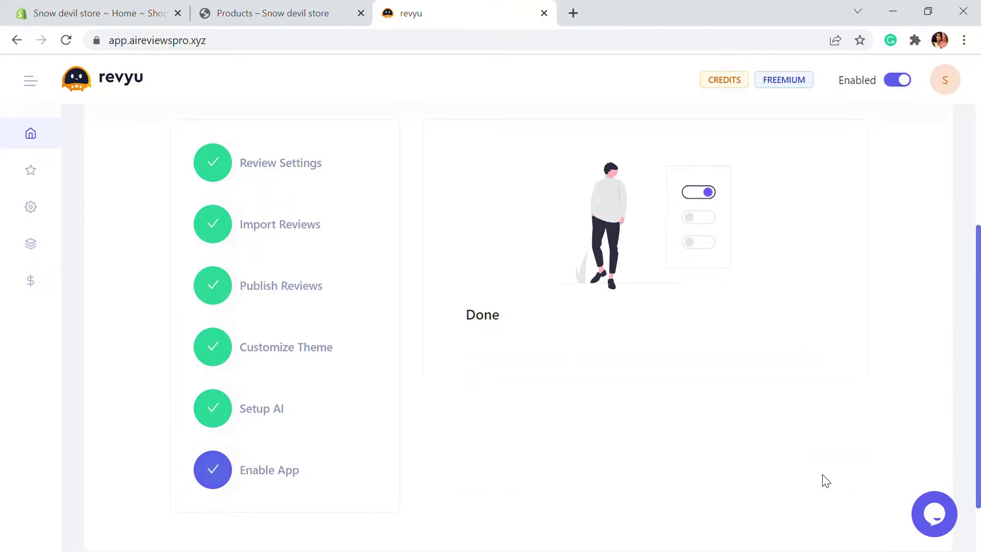
pyautogui.click(296, 7)
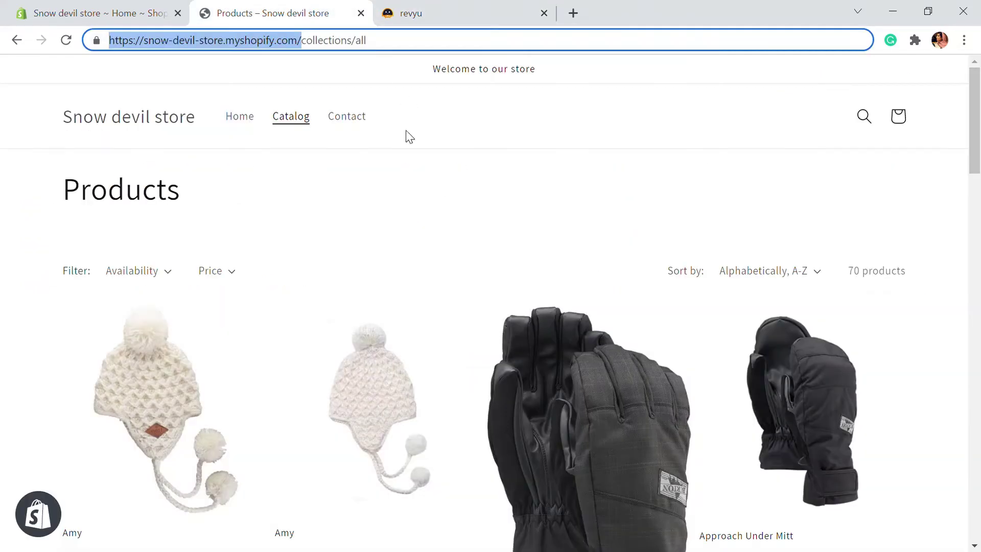
# Open the Approach Under Glove product and scroll to its Customer Reviews section showing 0 reviews.
pyautogui.scroll(-3, 474, 159)
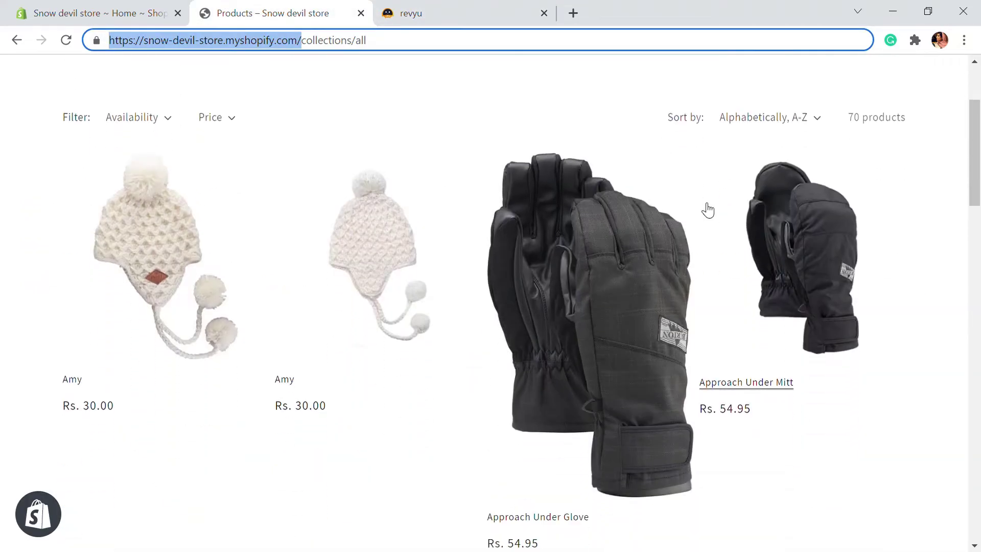
pyautogui.scroll(-4, 664, 241)
pyautogui.scroll(1, 608, 148)
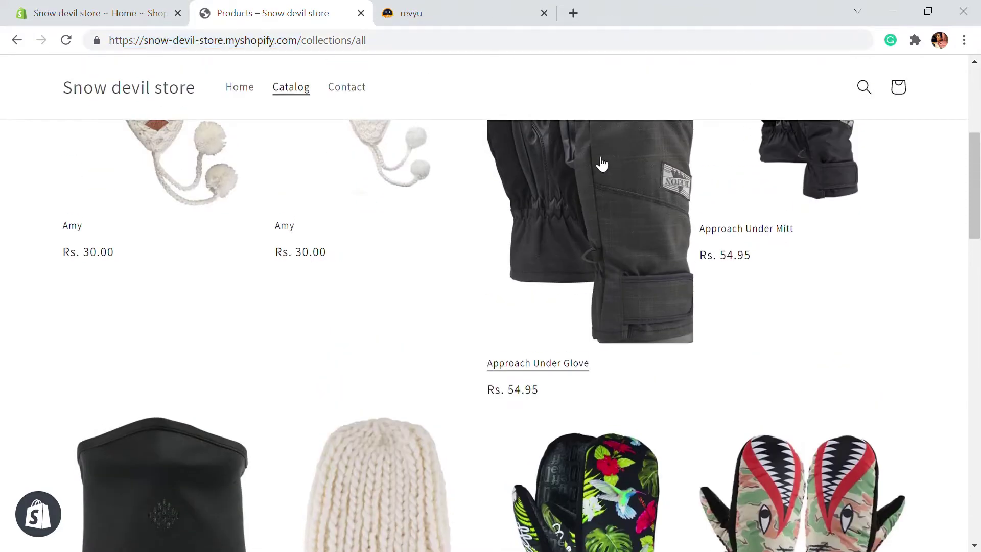
pyautogui.click(602, 163)
pyautogui.scroll(-2, 616, 291)
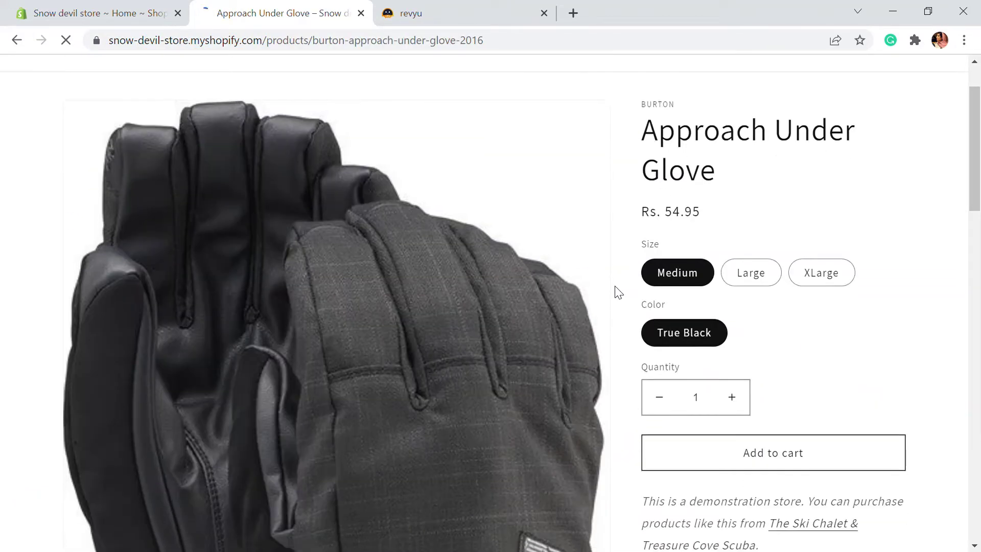
pyautogui.scroll(-10, 619, 292)
pyautogui.scroll(2, 582, 253)
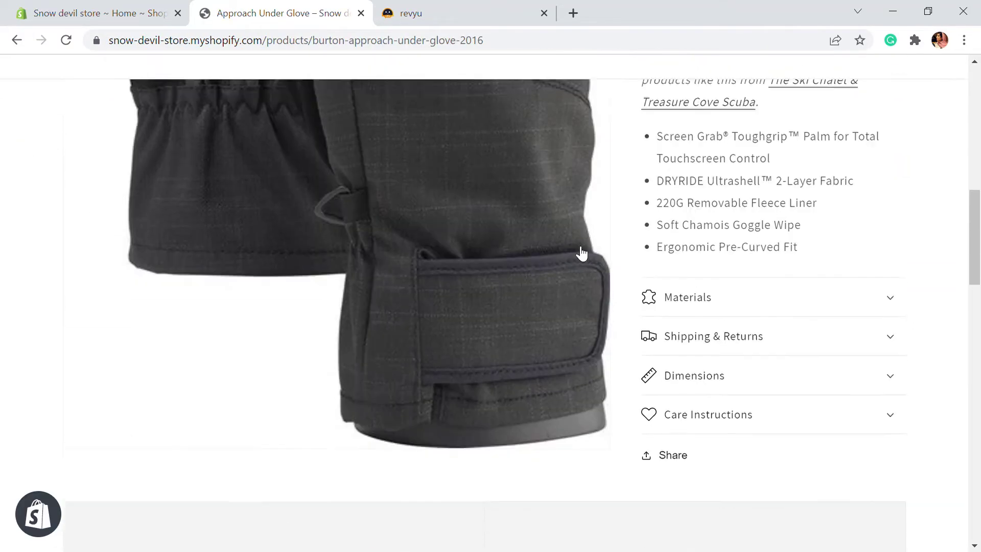
pyautogui.scroll(-14, 583, 265)
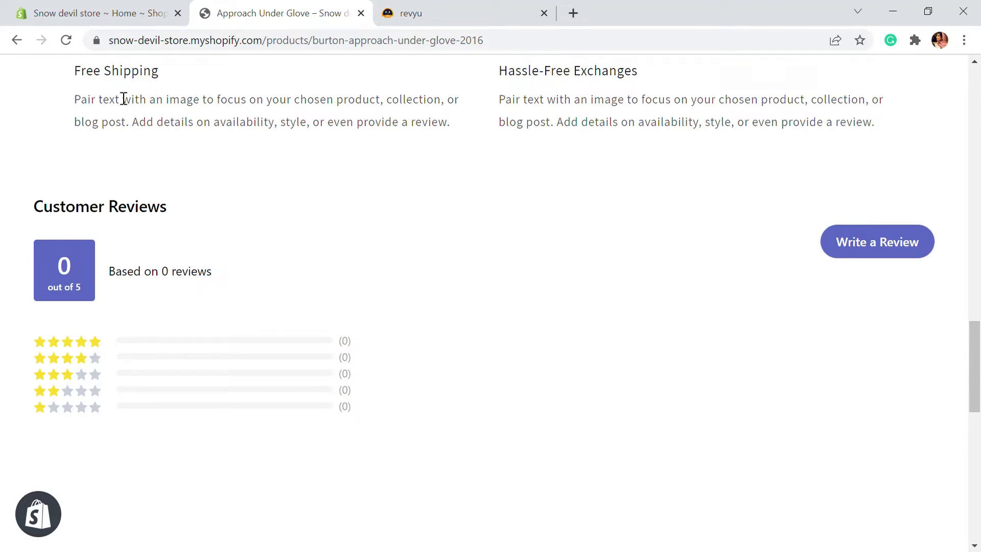
# Start a review for the glove and give it a five-star rating.
pyautogui.click(880, 244)
pyautogui.scroll(-1, 885, 204)
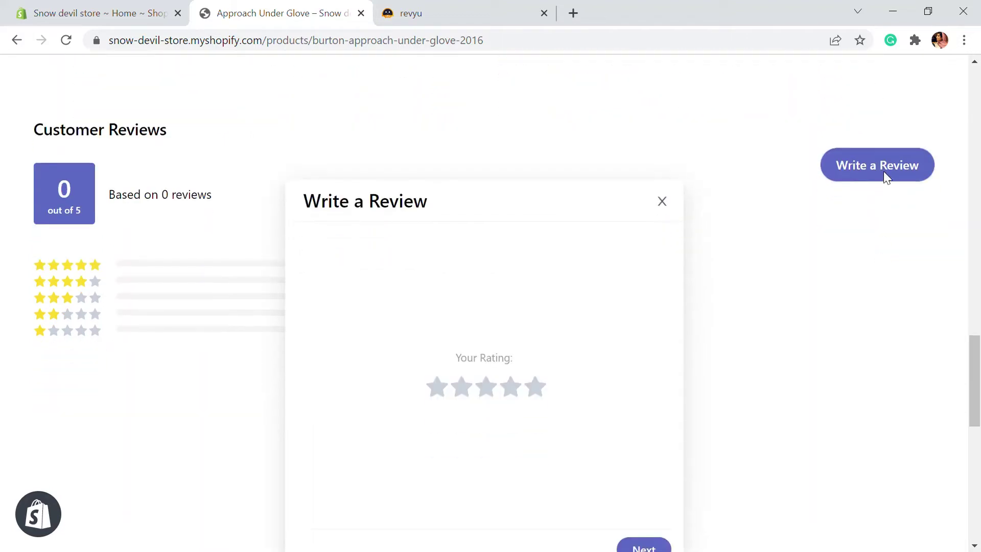
pyautogui.click(536, 385)
pyautogui.scroll(-2, 605, 460)
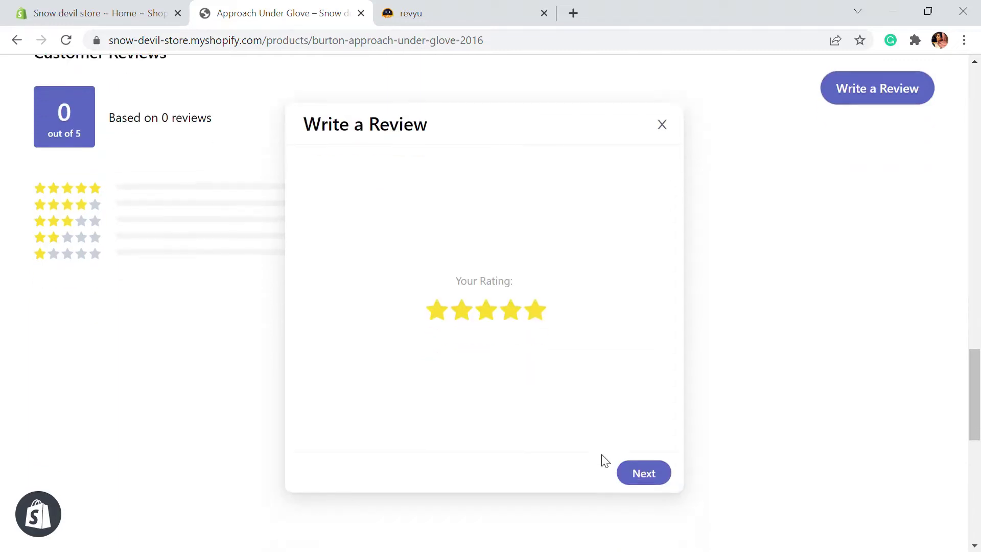
pyautogui.click(641, 473)
# Enter the reviewer's name and e-mail address.
pyautogui.click(411, 253)
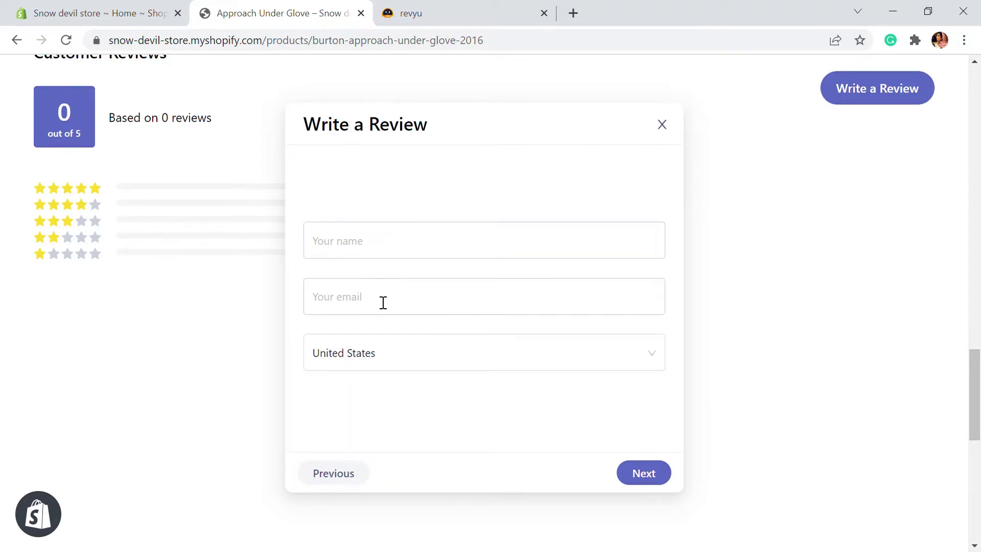
pyautogui.click(363, 231)
pyautogui.write('john')
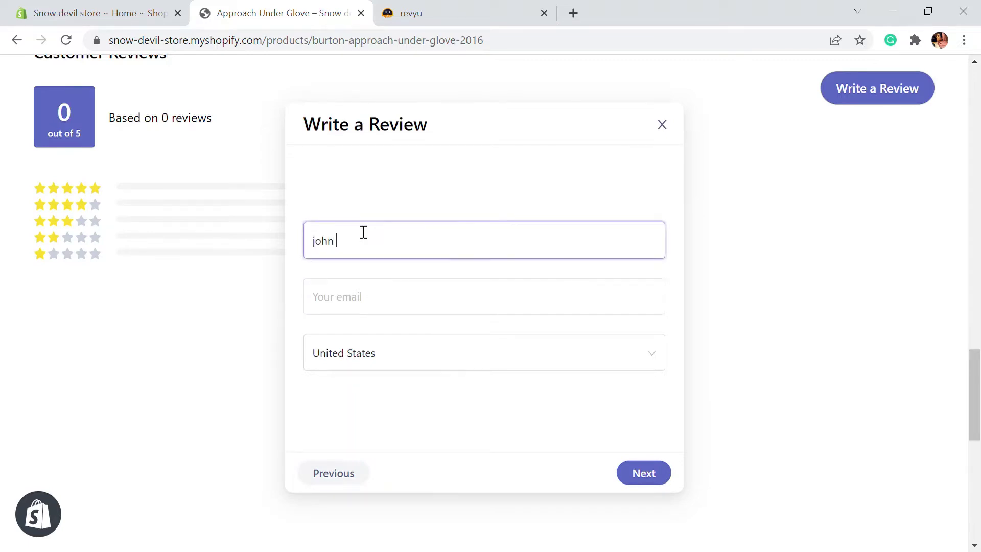
pyautogui.click(371, 307)
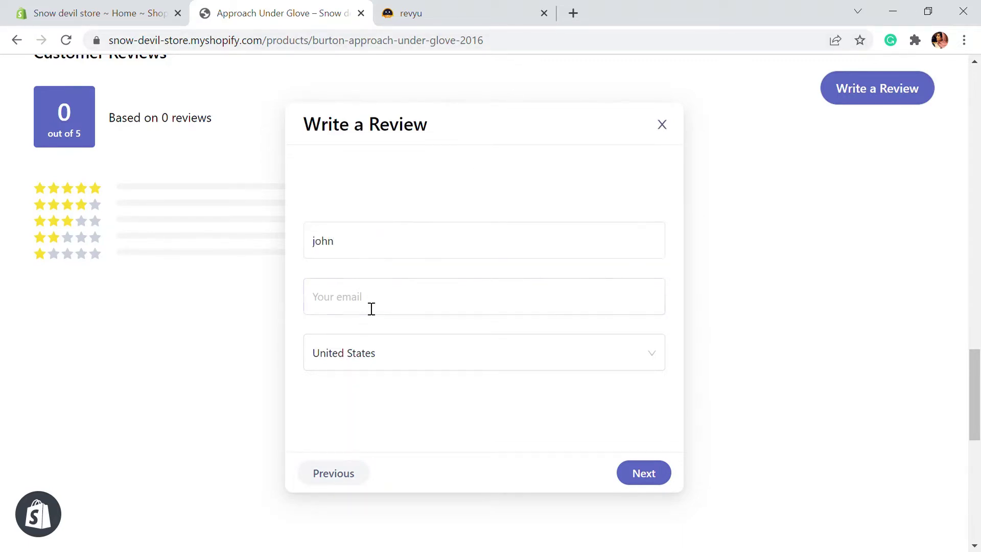
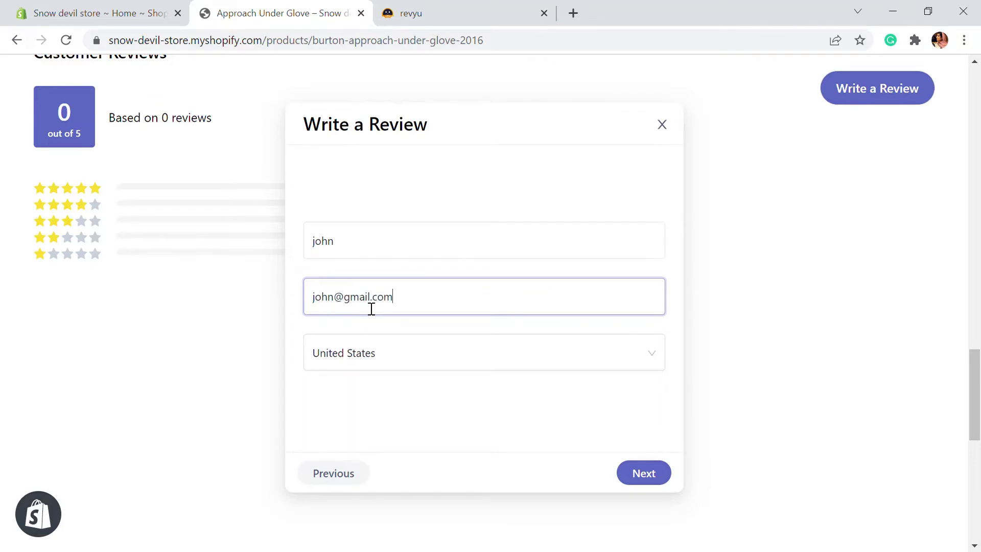
pyautogui.click(668, 481)
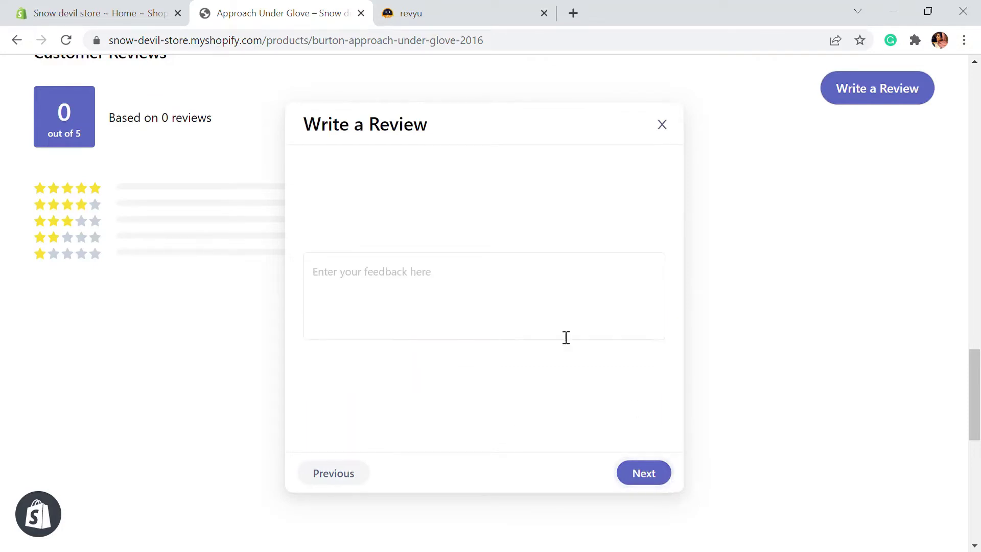
# Write the feedback 'Nice Product, 10/10 Recommend', skip the photo upload, and submit the review.
pyautogui.click(459, 289)
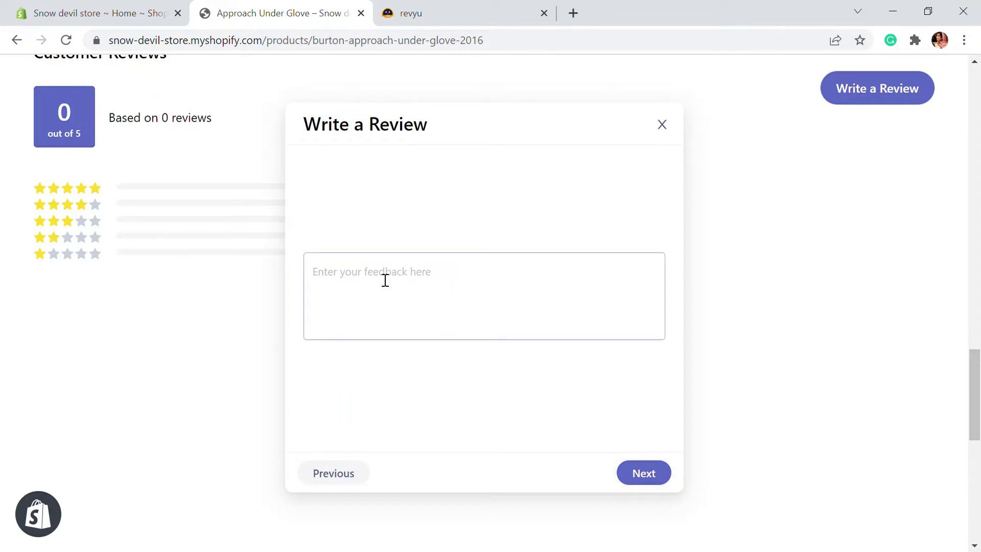
pyautogui.write('Nice Product, 10/10 Recommend')
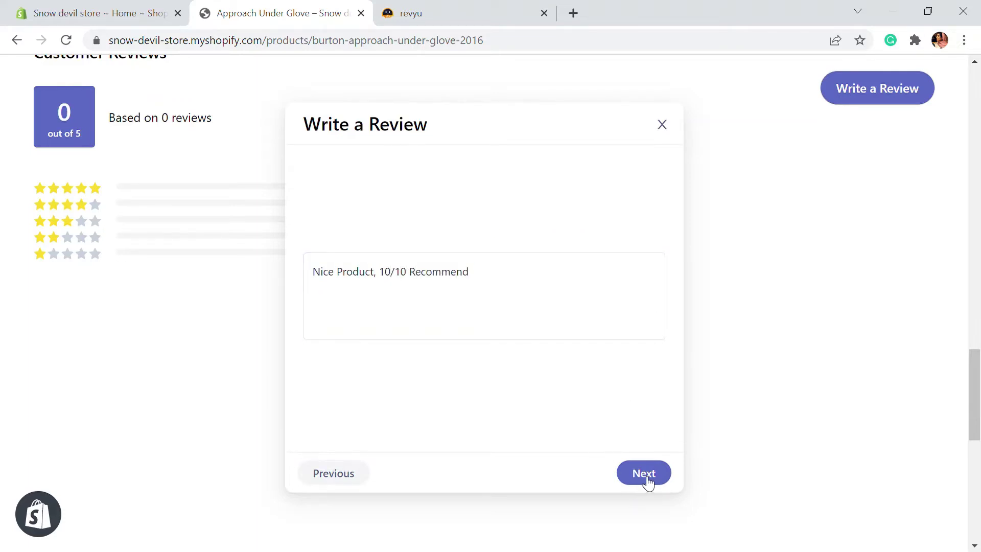
pyautogui.click(643, 480)
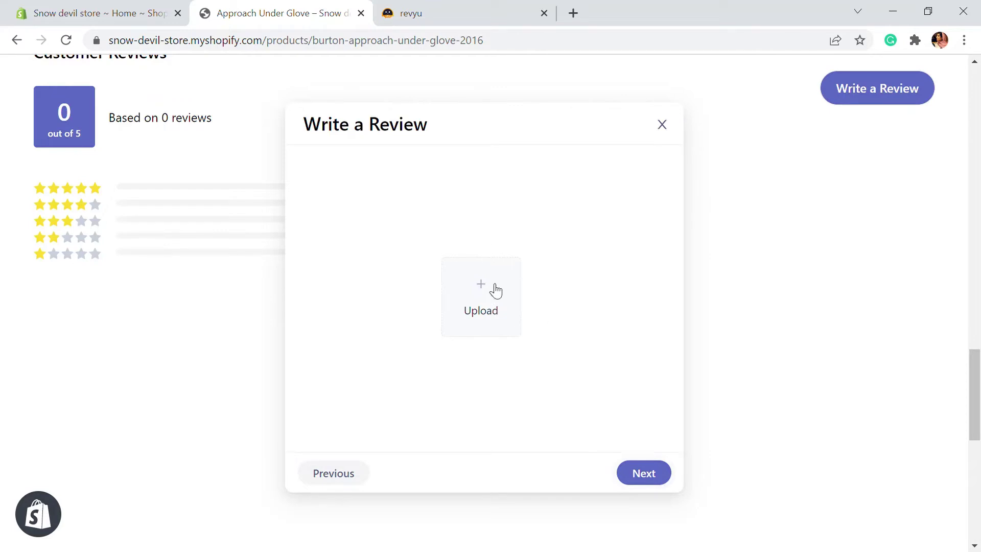
pyautogui.click(646, 480)
pyautogui.click(626, 482)
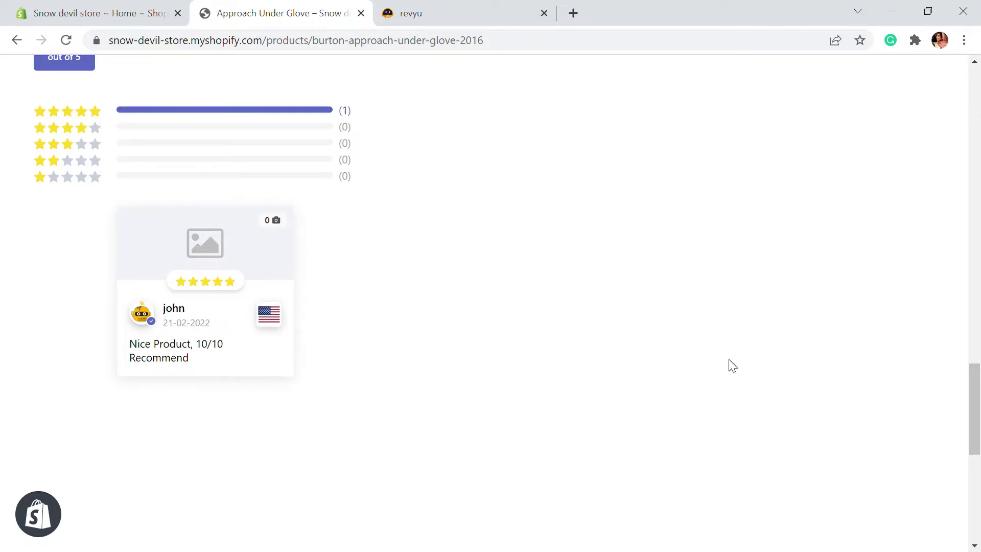
# Check the new five-star review card, rated 5.0 based on 1 review, glancing at the Revyu tab.
pyautogui.scroll(2, 404, 403)
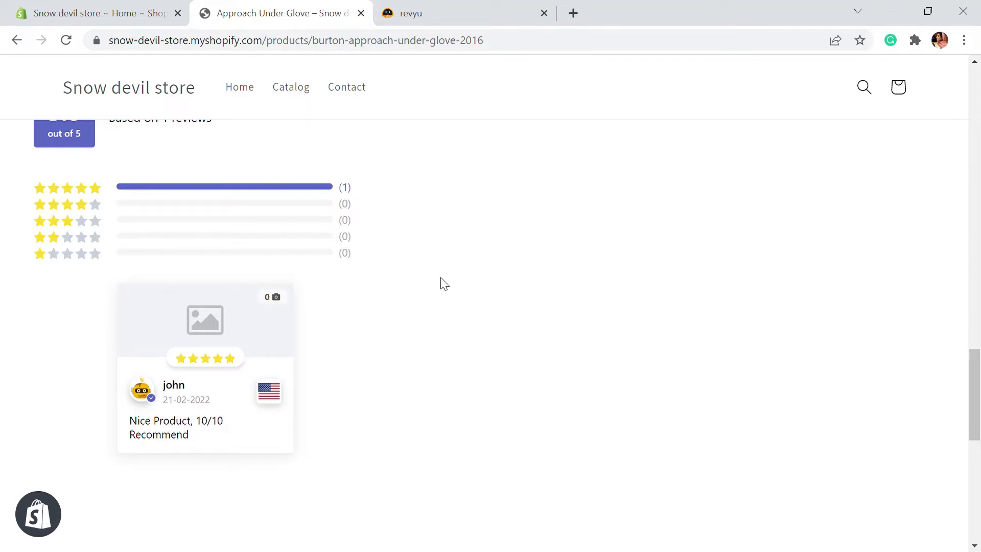
pyautogui.scroll(3, 239, 375)
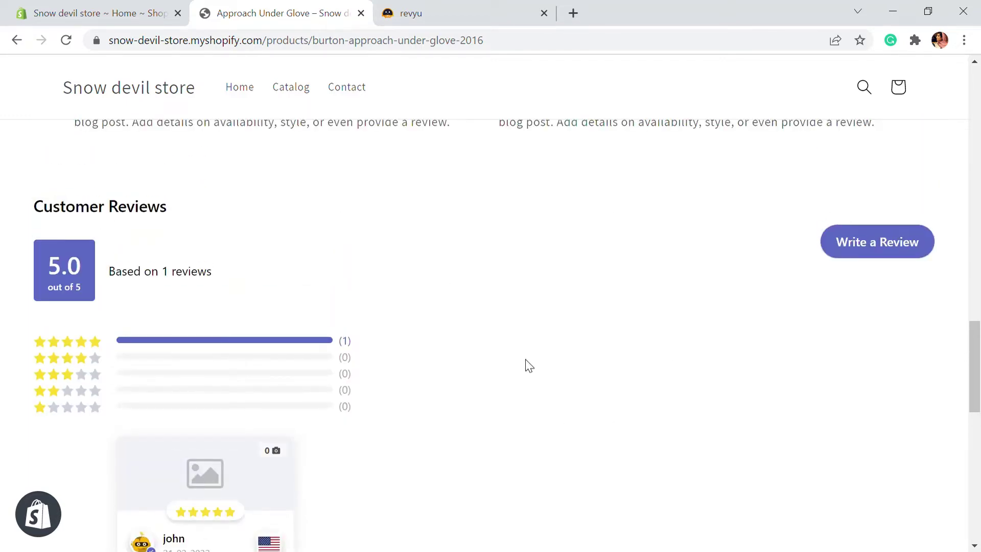
pyautogui.scroll(-2, 529, 366)
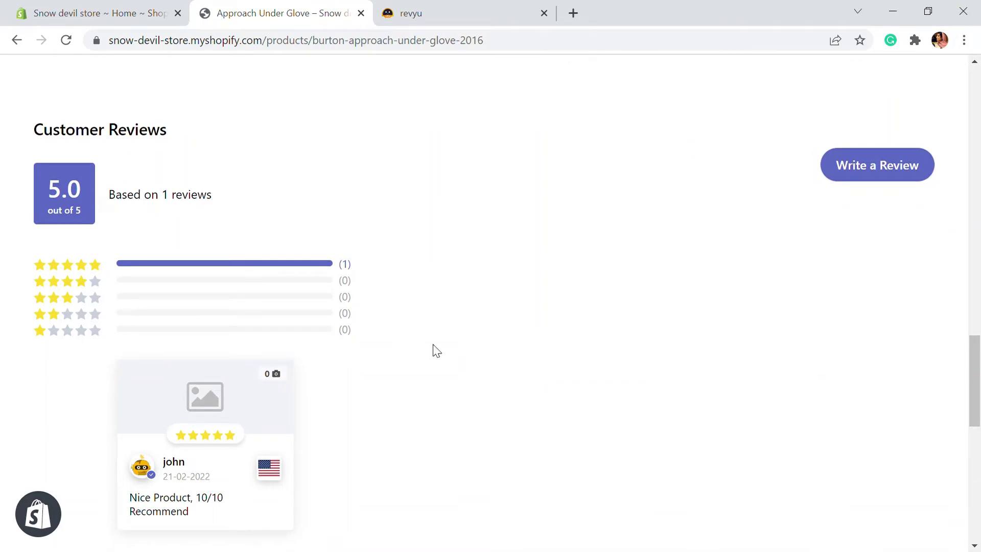
pyautogui.click(505, 7)
pyautogui.click(317, 10)
# Open the review widget's Theme Settings from the Revyu dashboard.
pyautogui.click(399, 19)
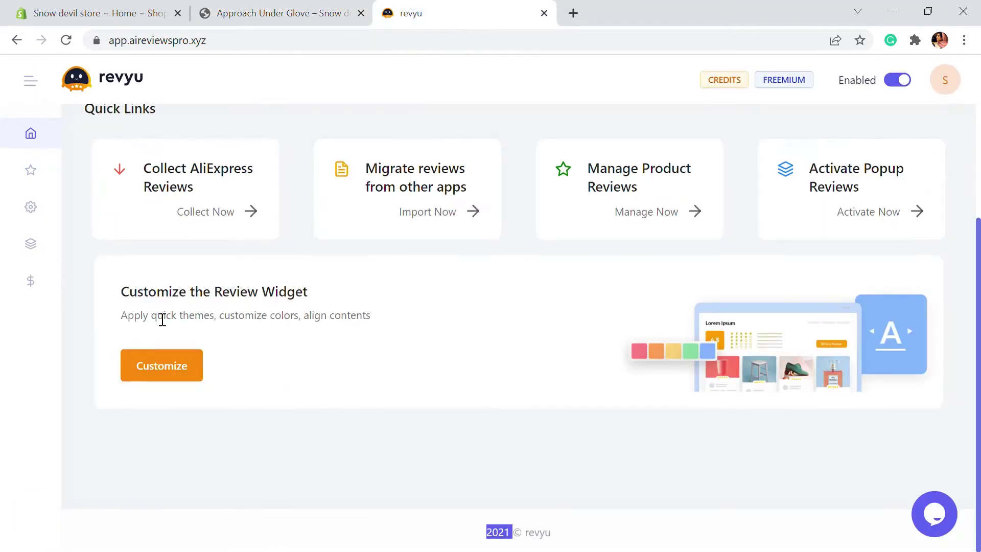
pyautogui.click(195, 379)
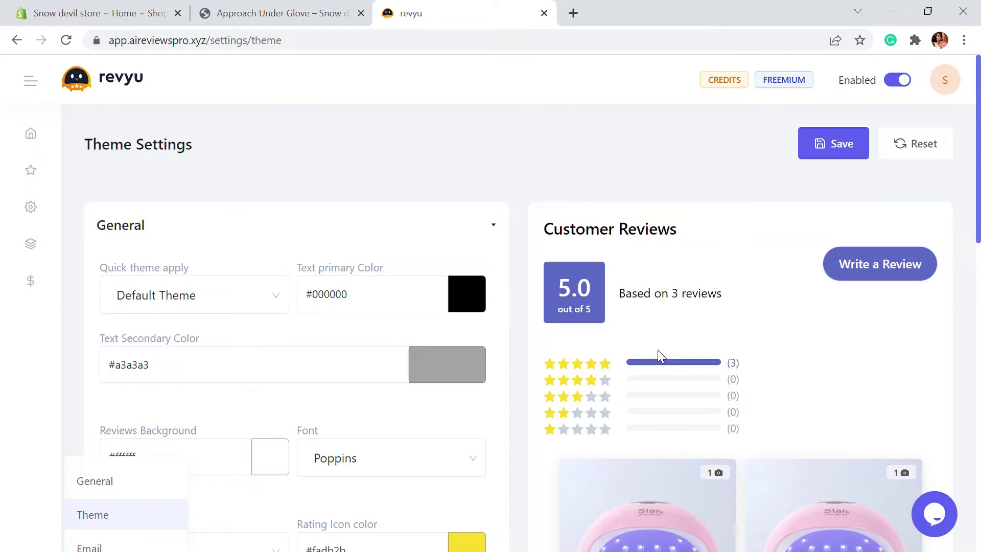
pyautogui.scroll(-5, 705, 310)
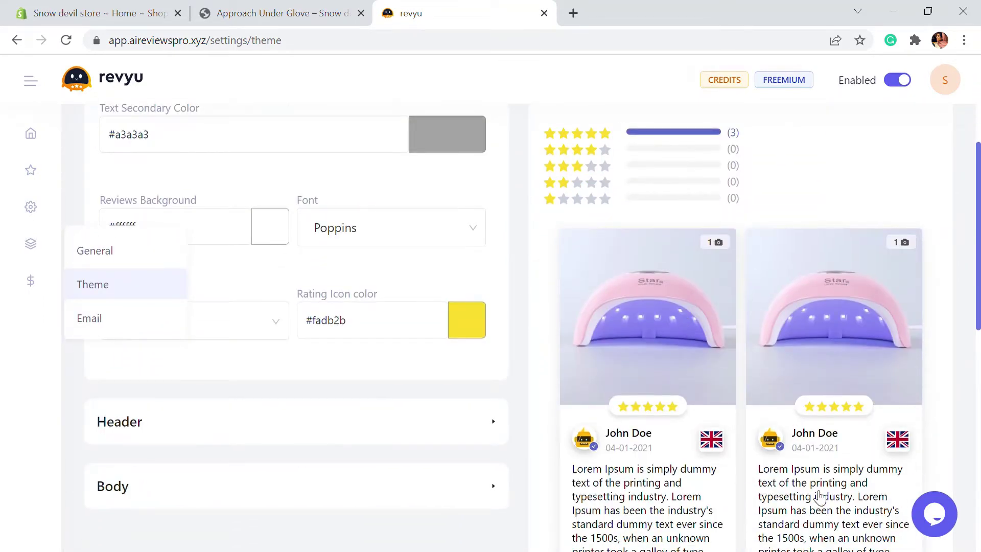
pyautogui.scroll(-8, 707, 331)
pyautogui.scroll(12, 771, 408)
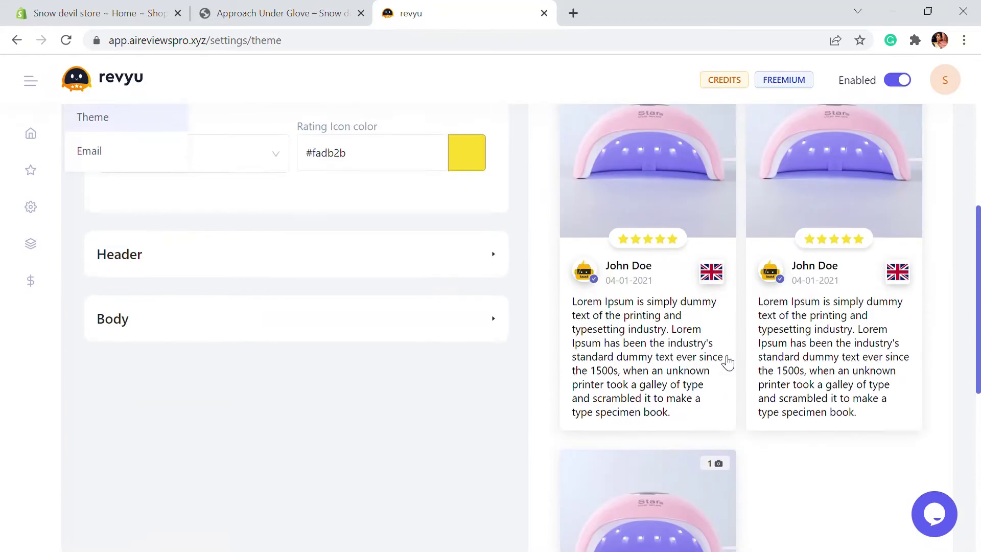
# Try the Facebook, Youtube, Twitter and UFO Green quick themes, settling on Lotus Pink.
pyautogui.click(186, 221)
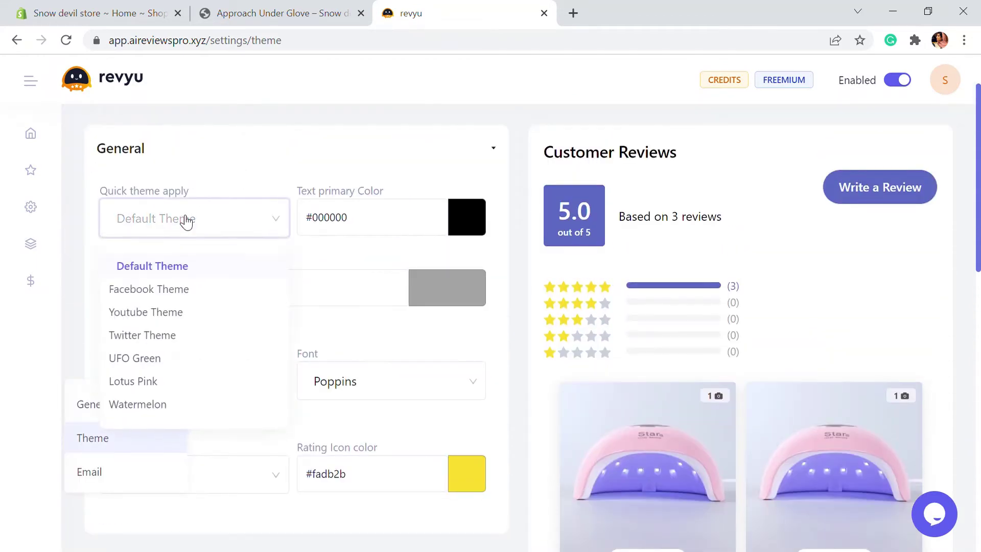
pyautogui.click(172, 290)
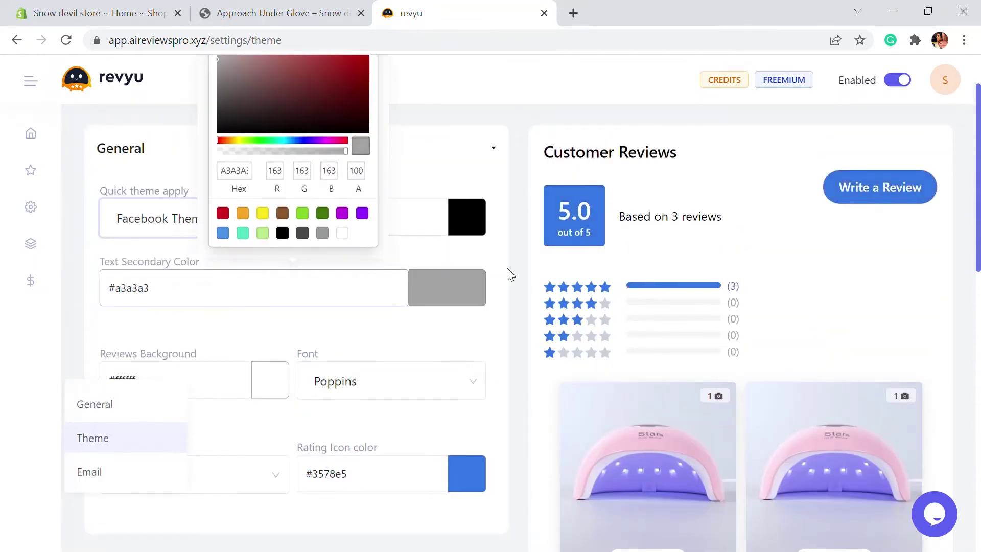
pyautogui.scroll(-5, 859, 339)
pyautogui.scroll(-3, 615, 420)
pyautogui.scroll(8, 304, 166)
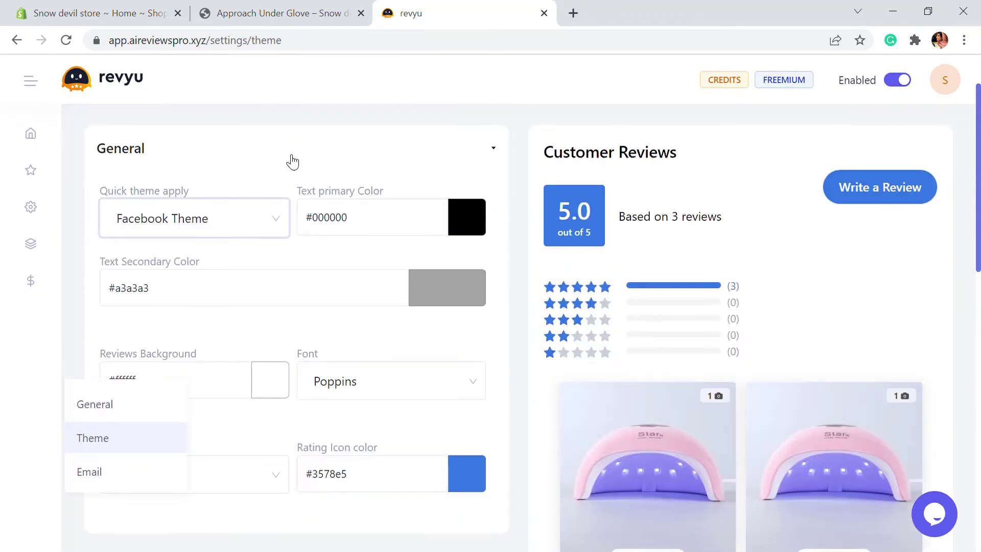
pyautogui.click(240, 217)
pyautogui.click(200, 316)
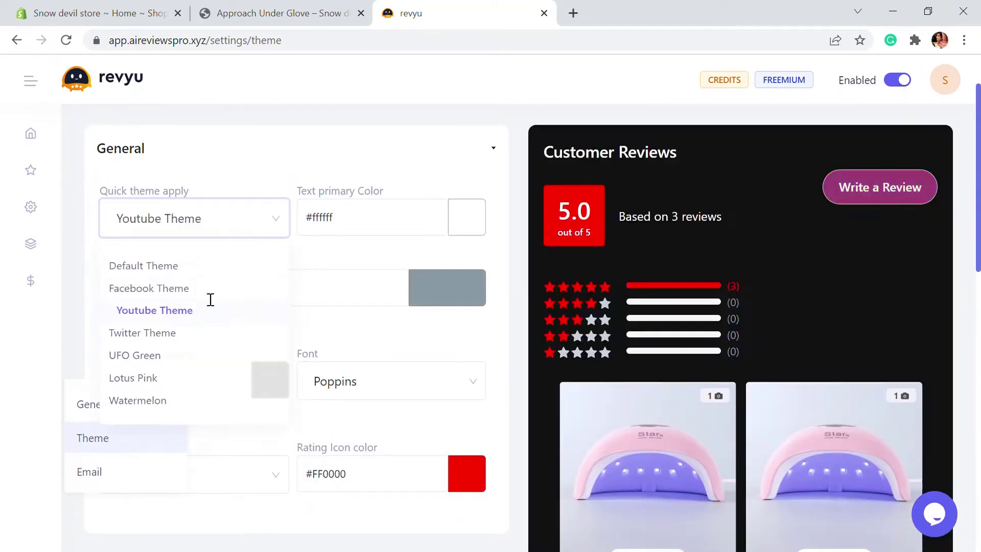
pyautogui.click(191, 334)
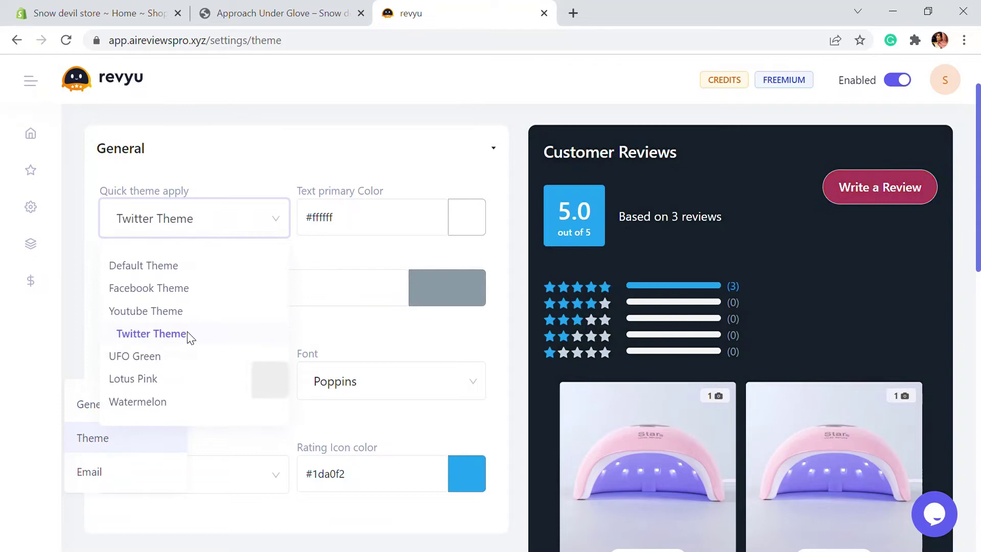
pyautogui.click(201, 236)
pyautogui.click(167, 360)
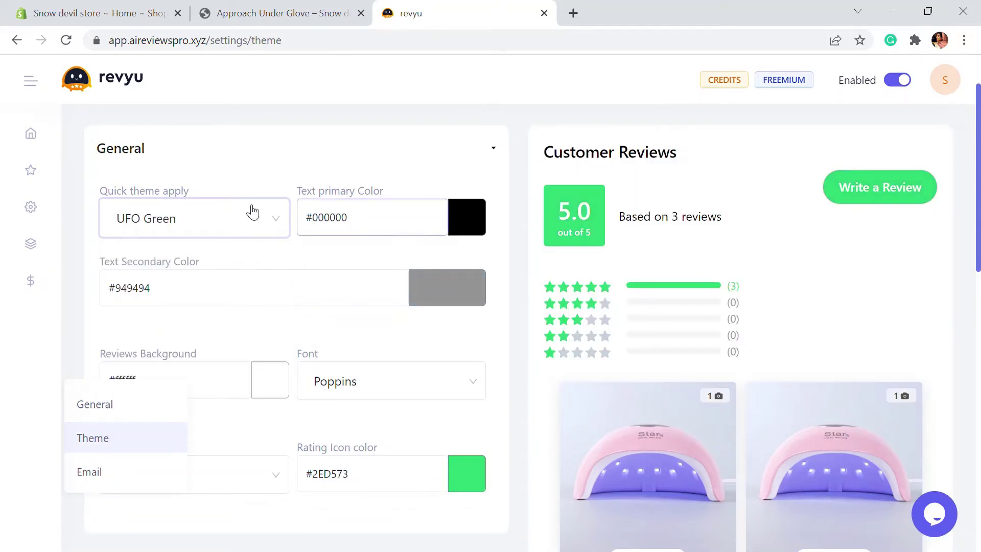
pyautogui.click(252, 213)
pyautogui.click(157, 381)
# Review the General options, Poppins font and Star rating icon, beside the live preview.
pyautogui.scroll(-8, 764, 454)
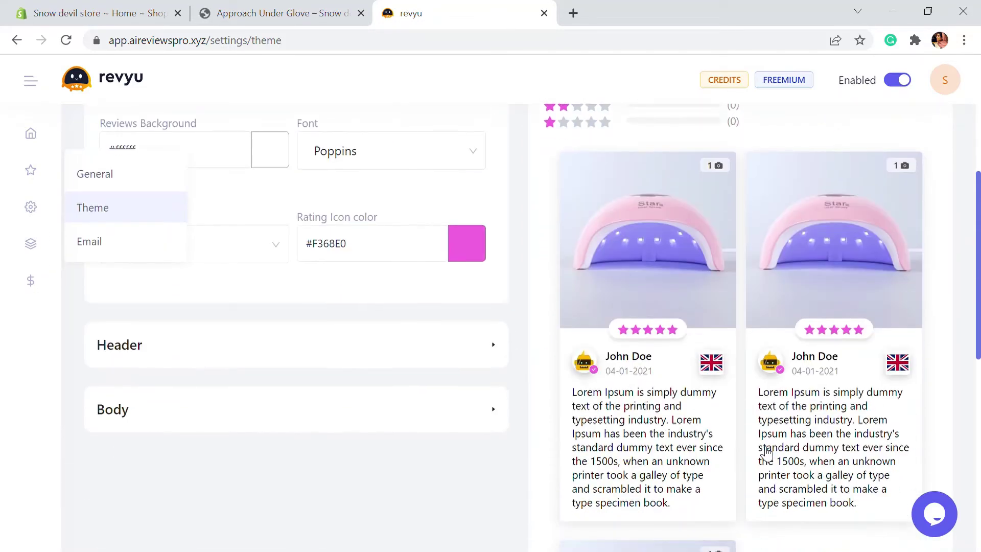
pyautogui.scroll(5, 767, 456)
pyautogui.scroll(5, 766, 457)
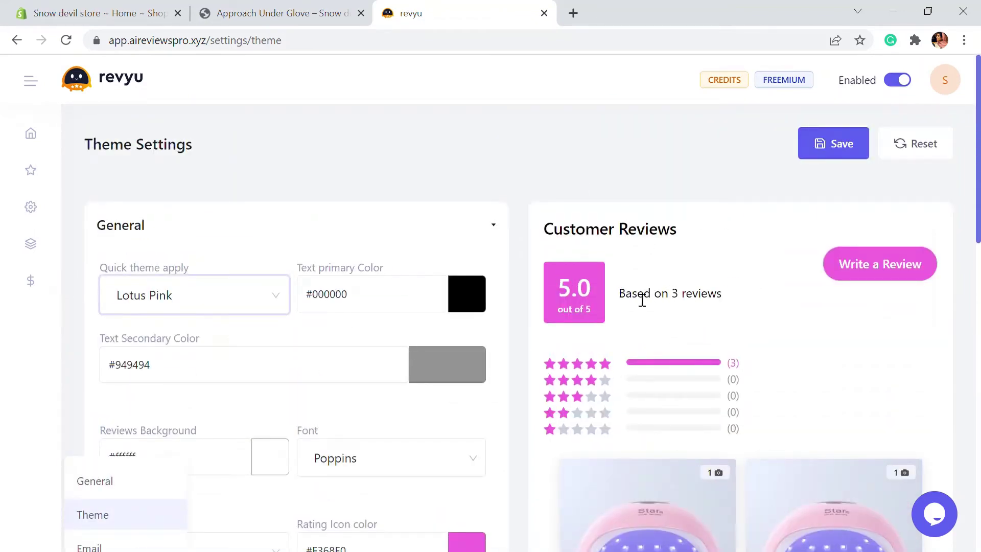
pyautogui.scroll(-2, 593, 354)
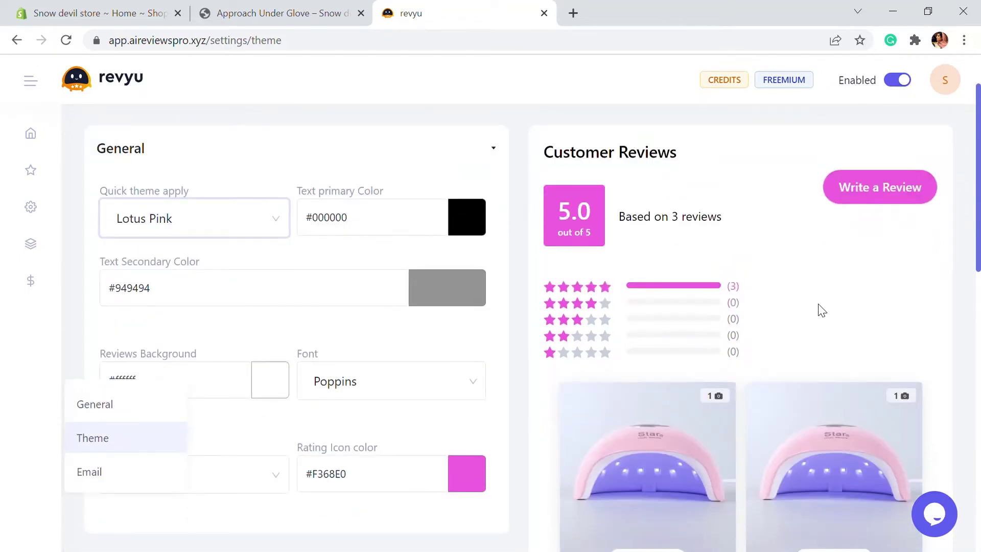
pyautogui.scroll(-2, 821, 310)
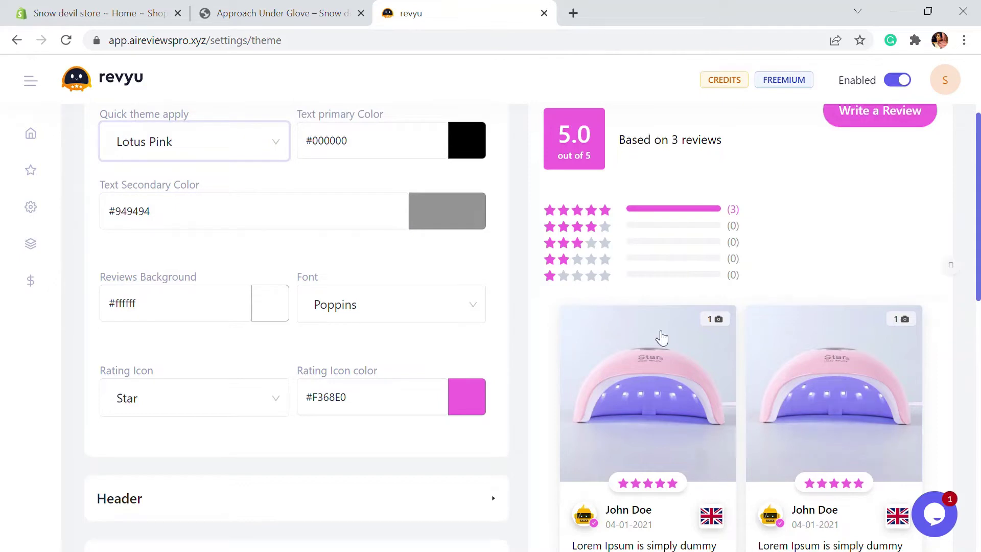
pyautogui.moveTo(195, 312)
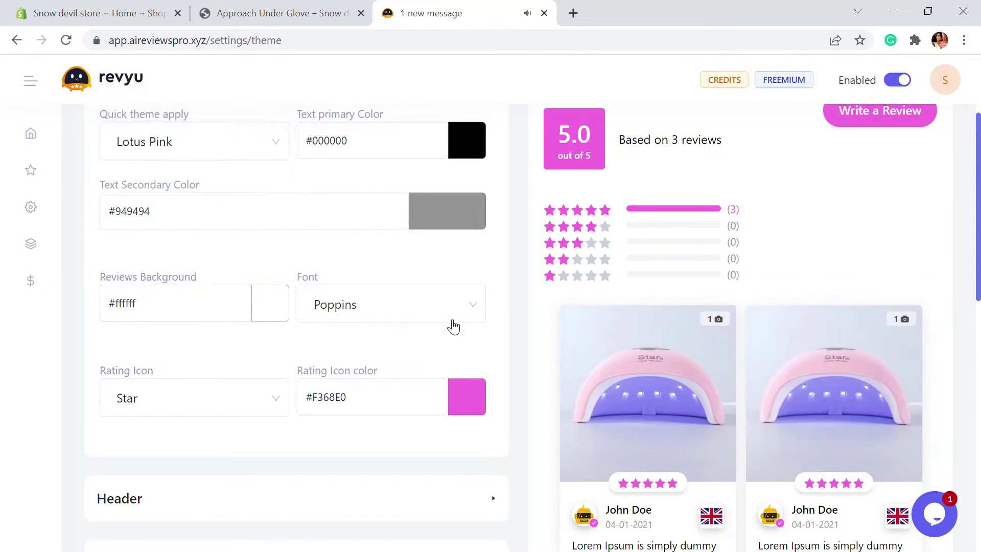
pyautogui.scroll(-2, 307, 358)
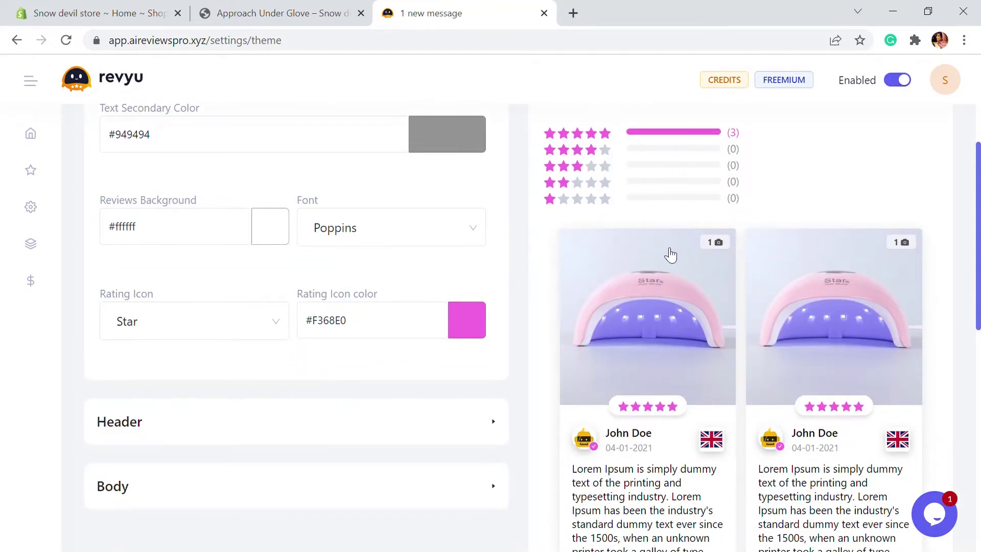
pyautogui.scroll(2, 665, 250)
# Try Heart as the rating icon, then switch it back to Star.
pyautogui.click(214, 396)
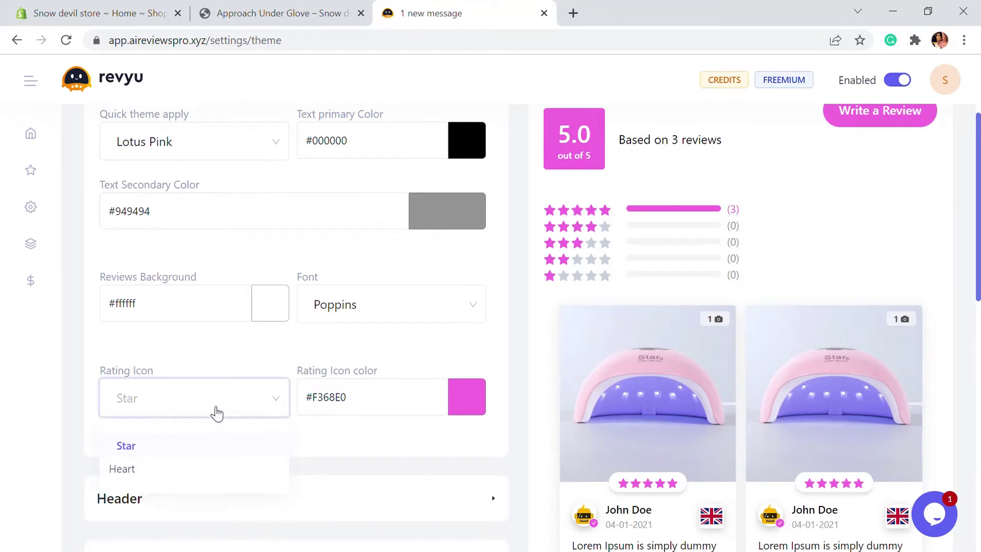
pyautogui.click(155, 474)
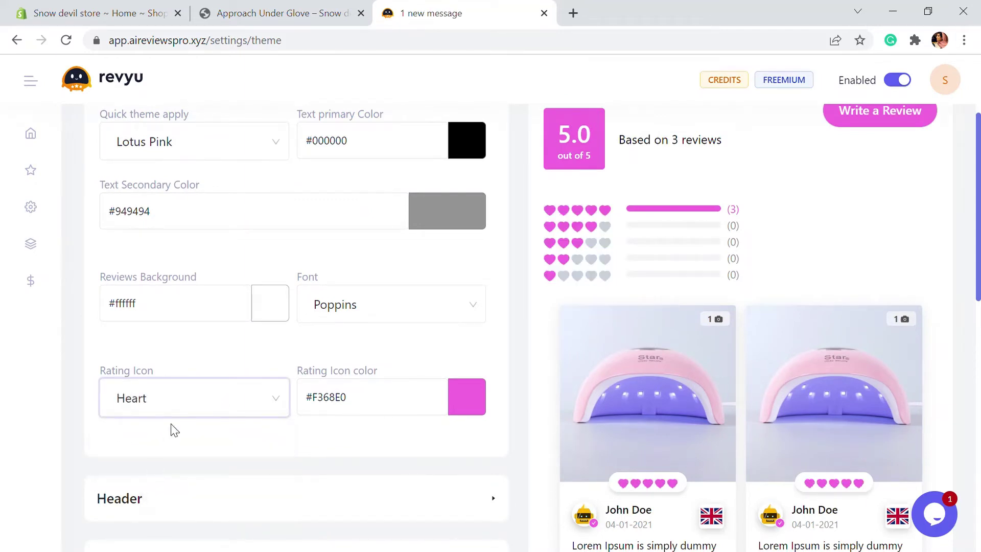
pyautogui.click(181, 412)
pyautogui.click(167, 443)
# Set the rating icon colour to orange #f5a623 and confirm it.
pyautogui.click(360, 399)
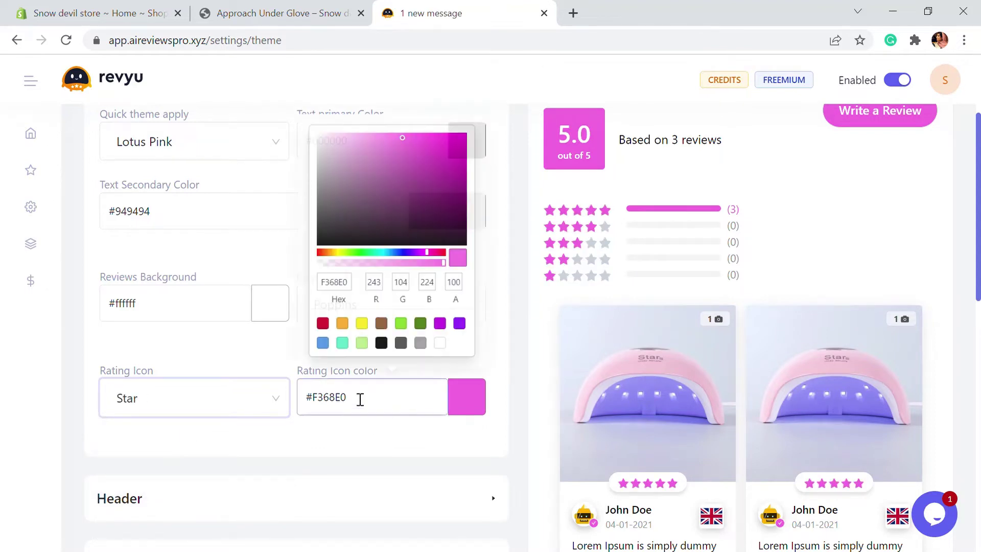
pyautogui.click(341, 322)
pyautogui.click(562, 219)
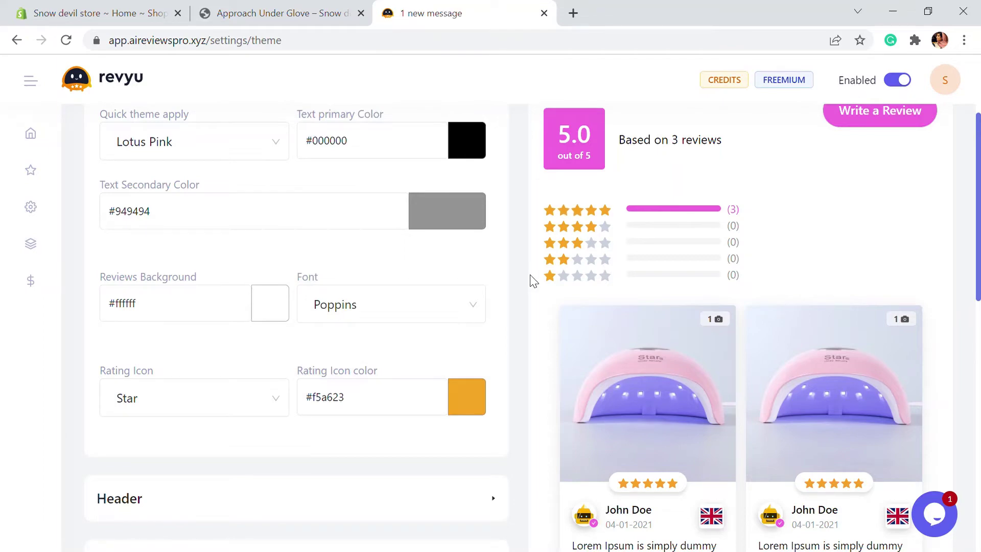
pyautogui.scroll(-1, 532, 306)
pyautogui.scroll(2, 622, 339)
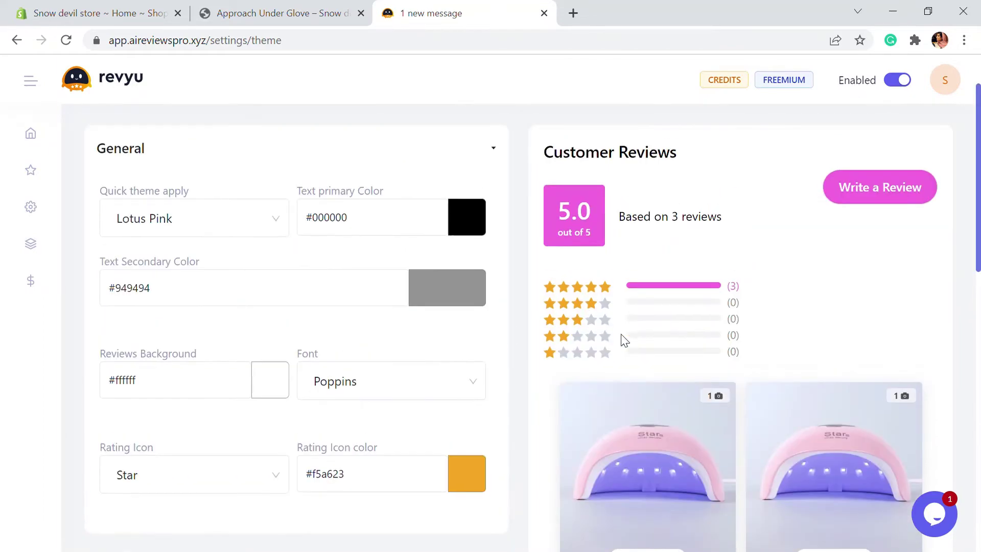
pyautogui.scroll(-2, 412, 263)
pyautogui.scroll(2, 508, 296)
pyautogui.scroll(-5, 587, 345)
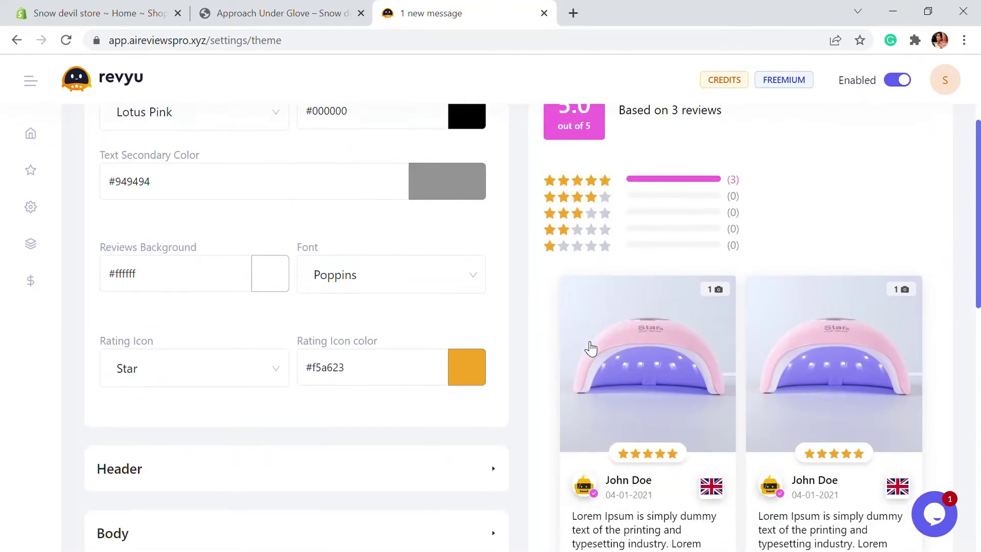
pyautogui.scroll(-1, 588, 345)
pyautogui.scroll(5, 589, 357)
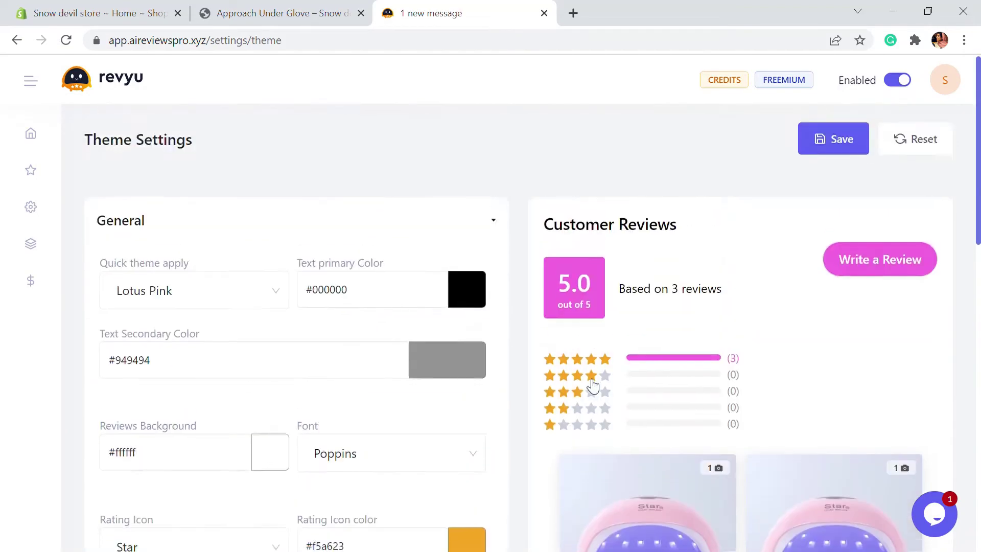
pyautogui.scroll(-4, 592, 386)
# In the Header styling, try a Round average rating badge, then settle on Square.
pyautogui.click(410, 360)
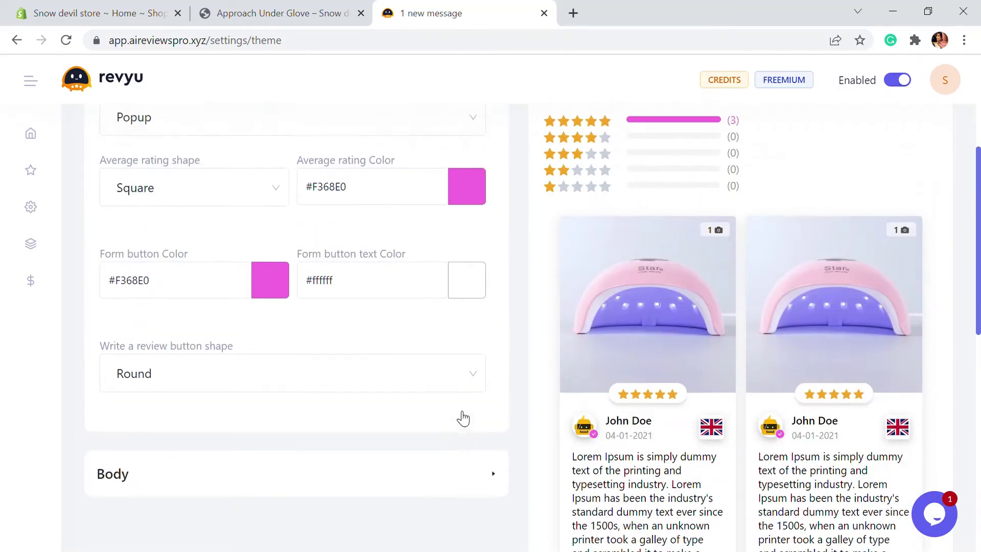
pyautogui.scroll(1, 592, 213)
pyautogui.scroll(-1, 544, 352)
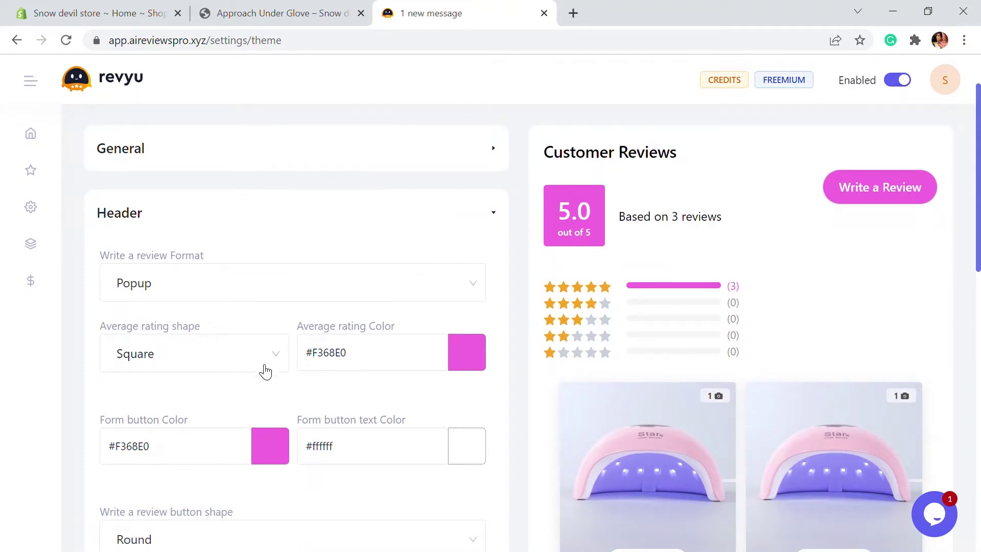
pyautogui.click(258, 366)
pyautogui.click(182, 403)
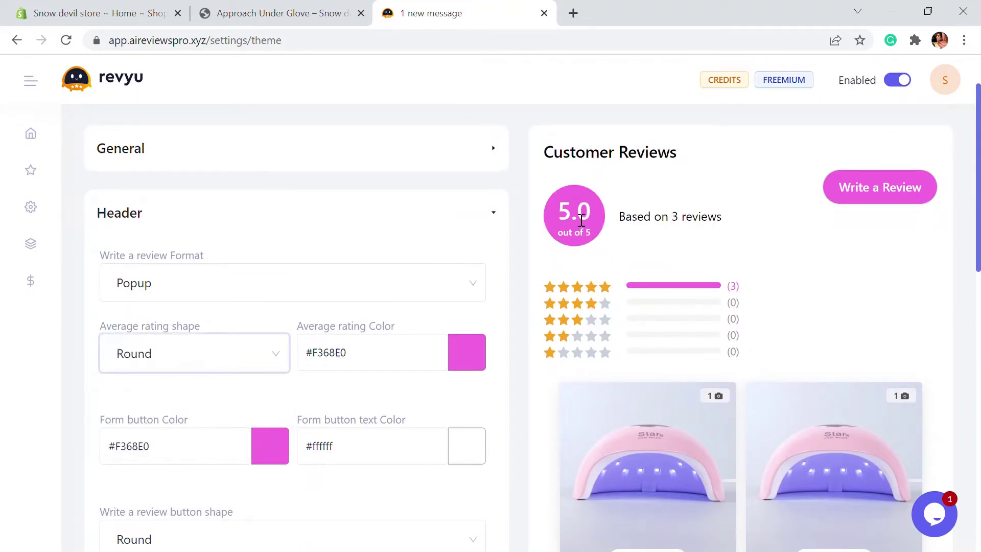
pyautogui.click(270, 454)
pyautogui.click(274, 350)
pyautogui.scroll(-2, 184, 366)
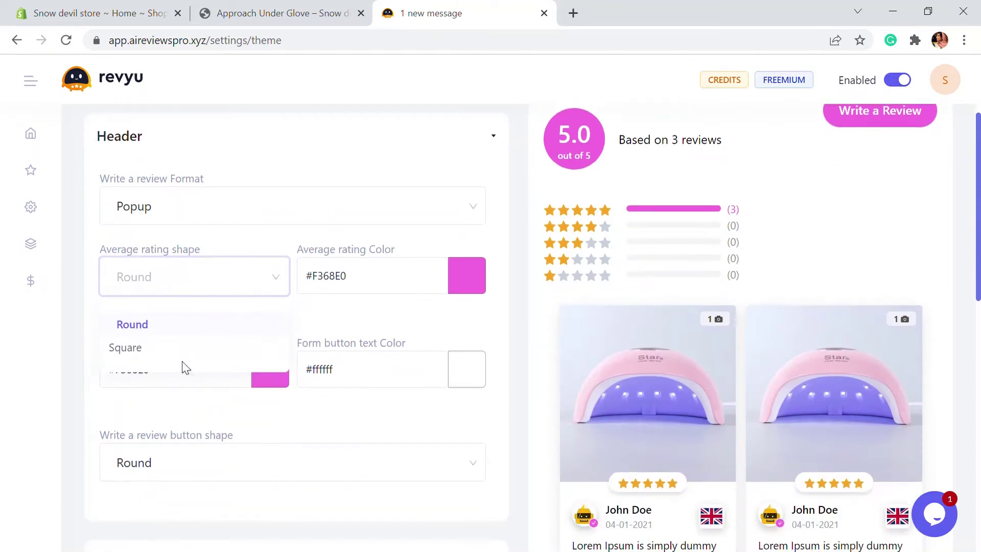
pyautogui.scroll(2, 148, 328)
pyautogui.click(134, 423)
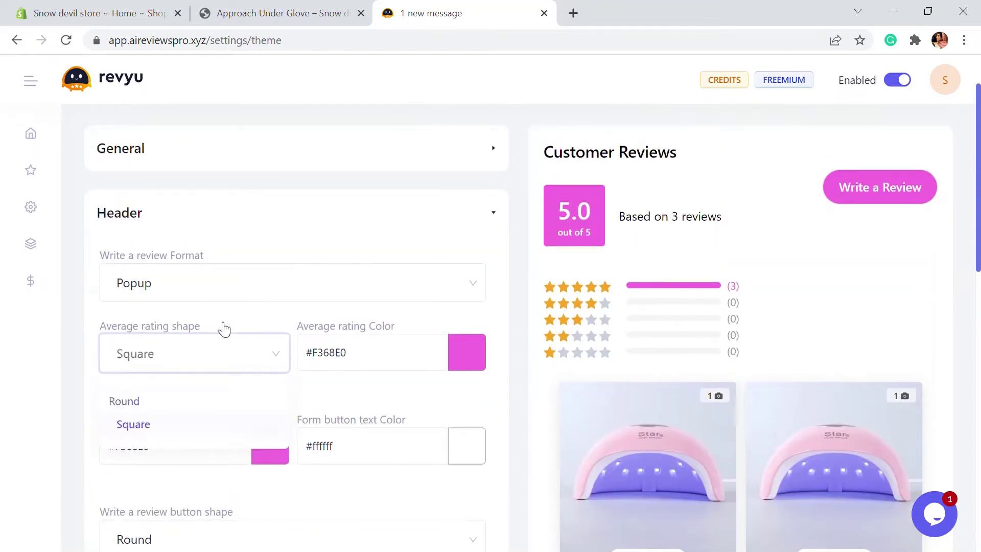
pyautogui.click(307, 290)
pyautogui.click(232, 268)
# Check the average rating colour choices, keeping the orange stars.
pyautogui.click(403, 361)
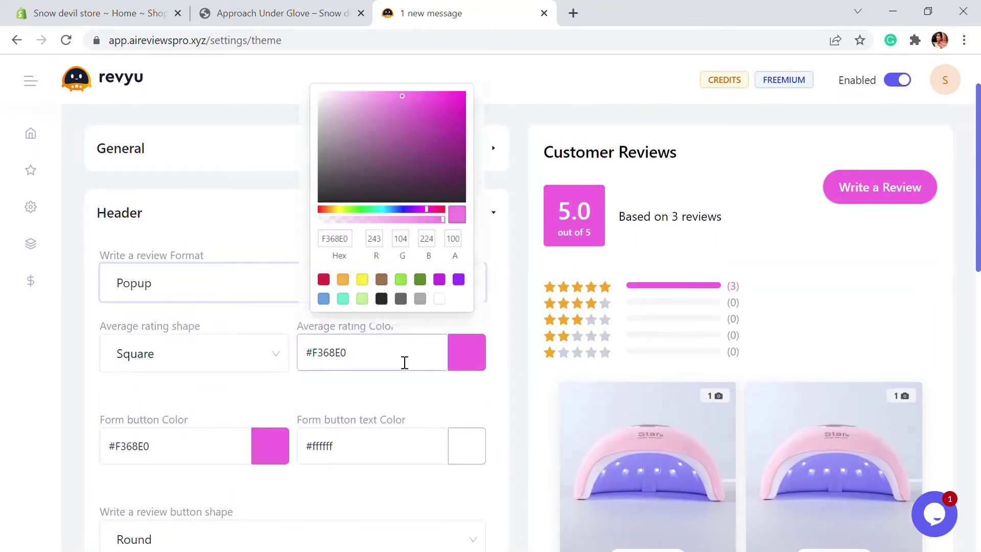
pyautogui.click(453, 355)
pyautogui.click(347, 340)
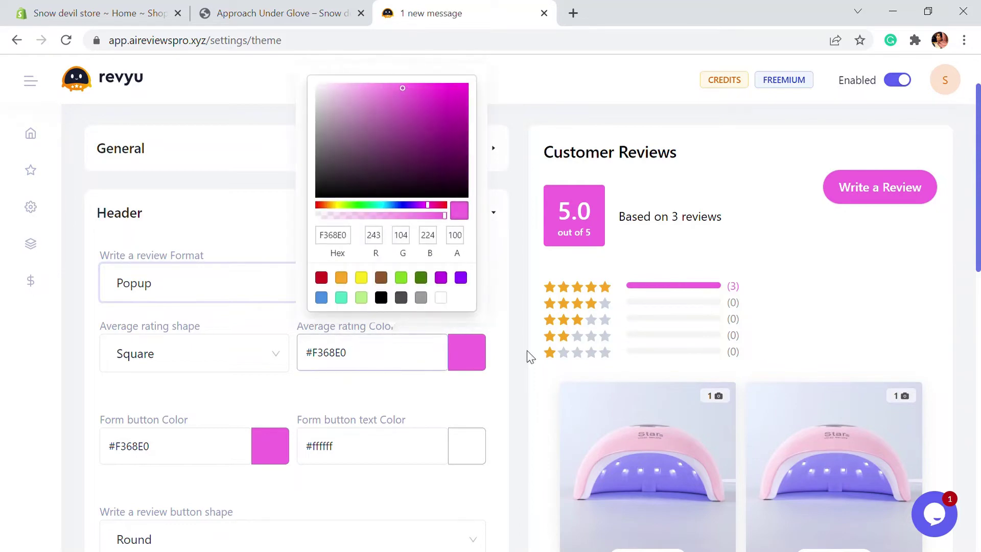
pyautogui.click(516, 298)
pyautogui.click(472, 353)
pyautogui.scroll(-6, 471, 351)
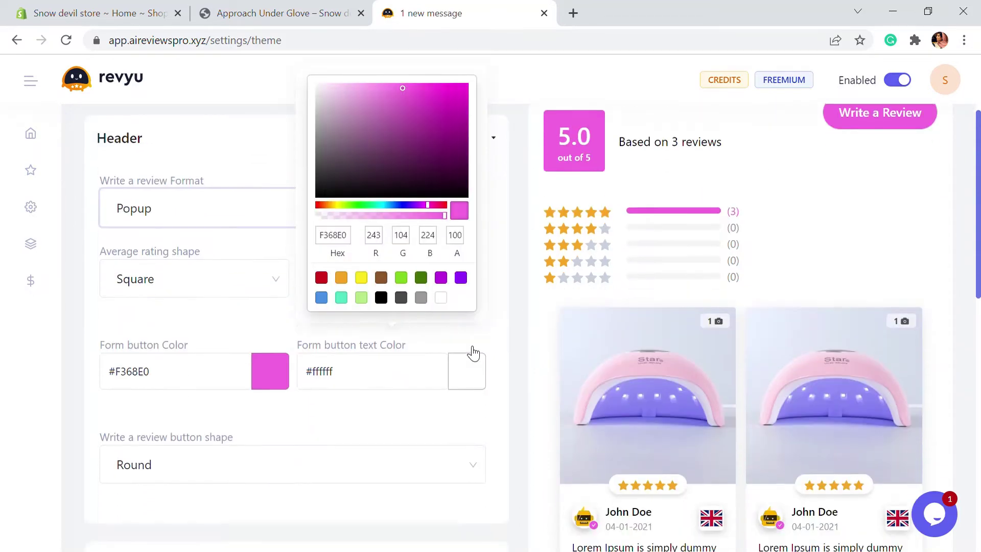
# Look over the Body styling options and save the theme.
pyautogui.click(217, 353)
pyautogui.scroll(-5, 216, 352)
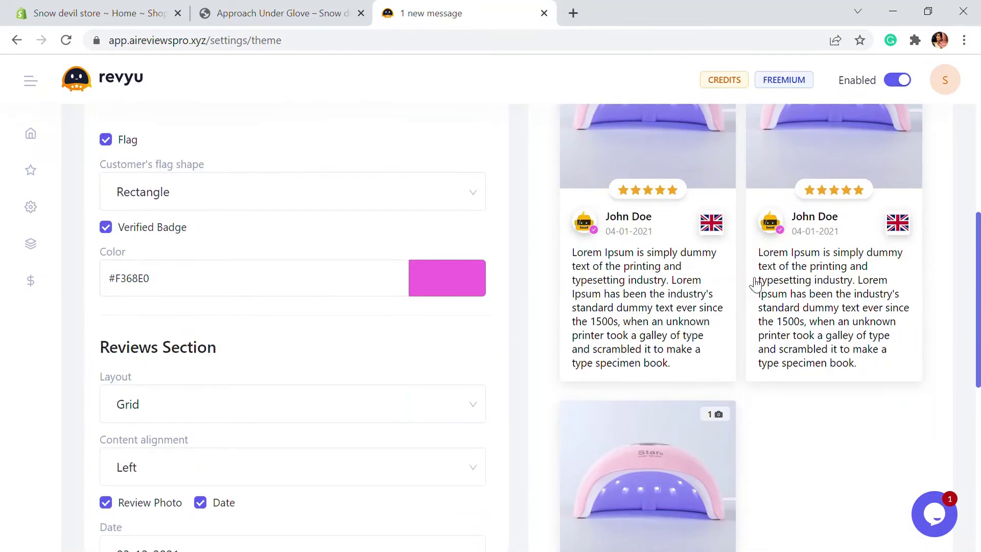
pyautogui.scroll(3, 611, 261)
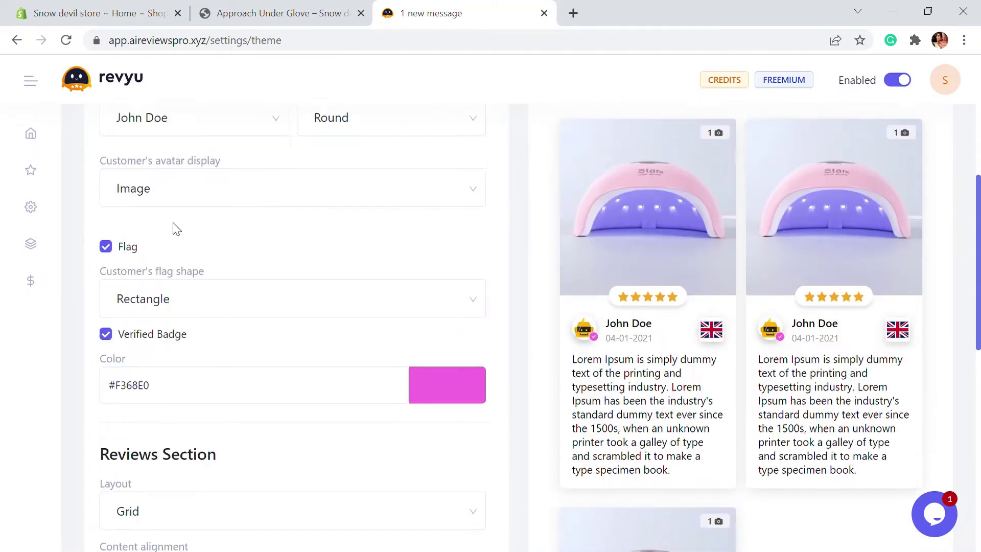
pyautogui.scroll(-10, 267, 279)
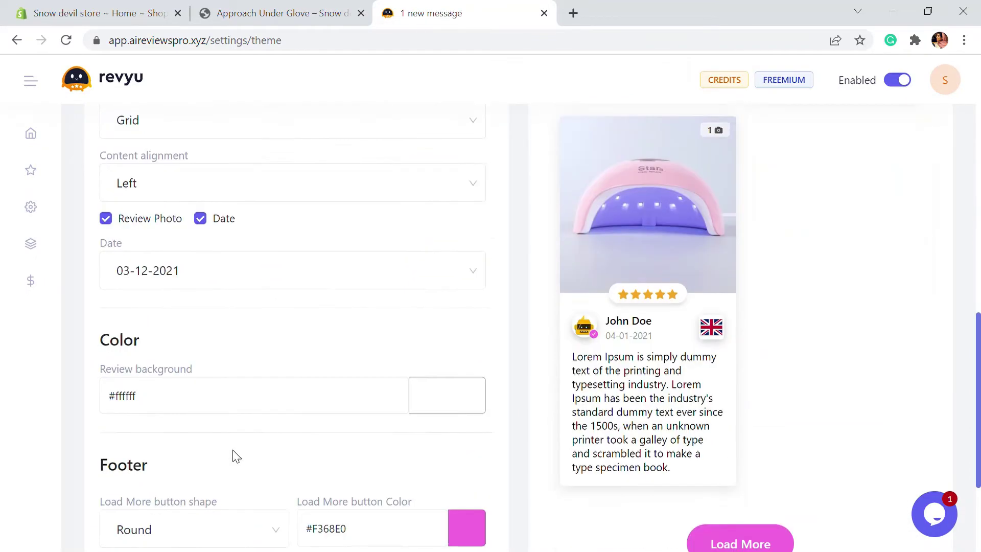
pyautogui.scroll(-2, 237, 456)
pyautogui.scroll(15, 237, 456)
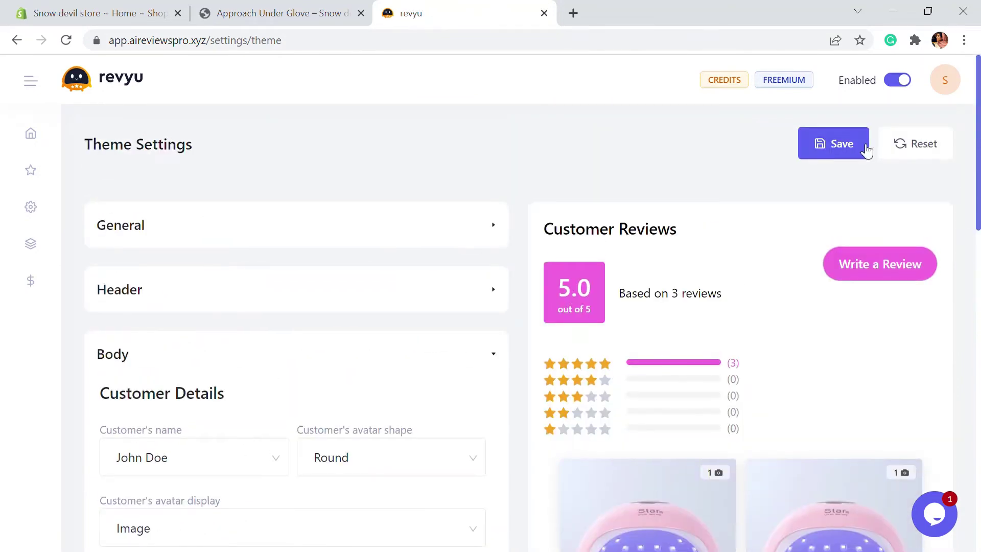
pyautogui.click(867, 151)
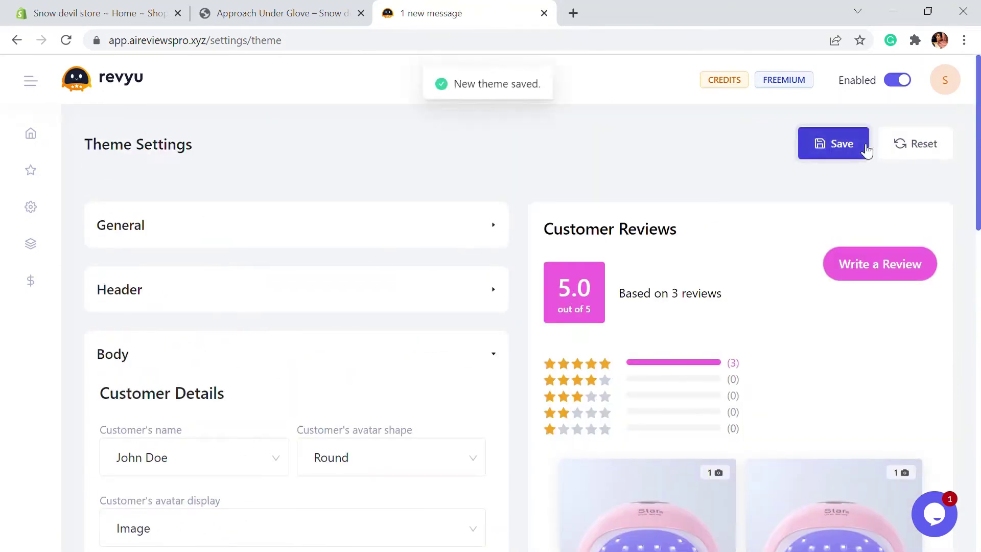
# Reload the Approach Under Glove page and confirm its reviews show orange stars and a pink badge.
pyautogui.click(276, 12)
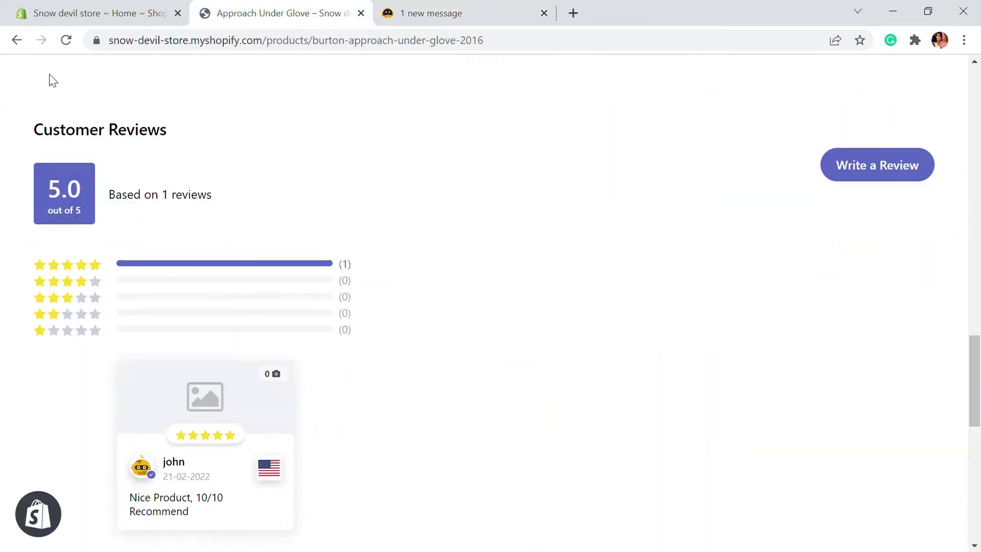
pyautogui.click(66, 41)
pyautogui.scroll(-3, 317, 226)
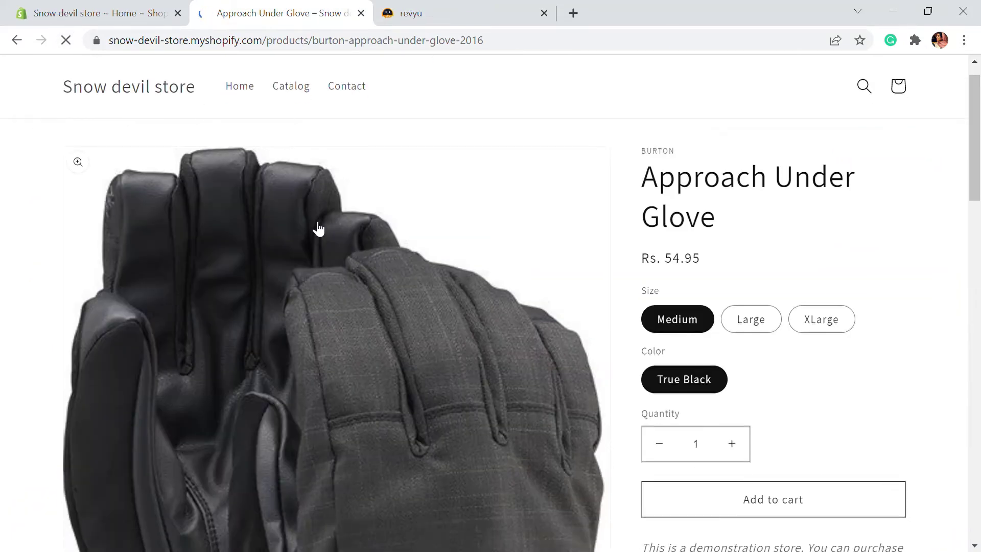
pyautogui.scroll(-10, 322, 233)
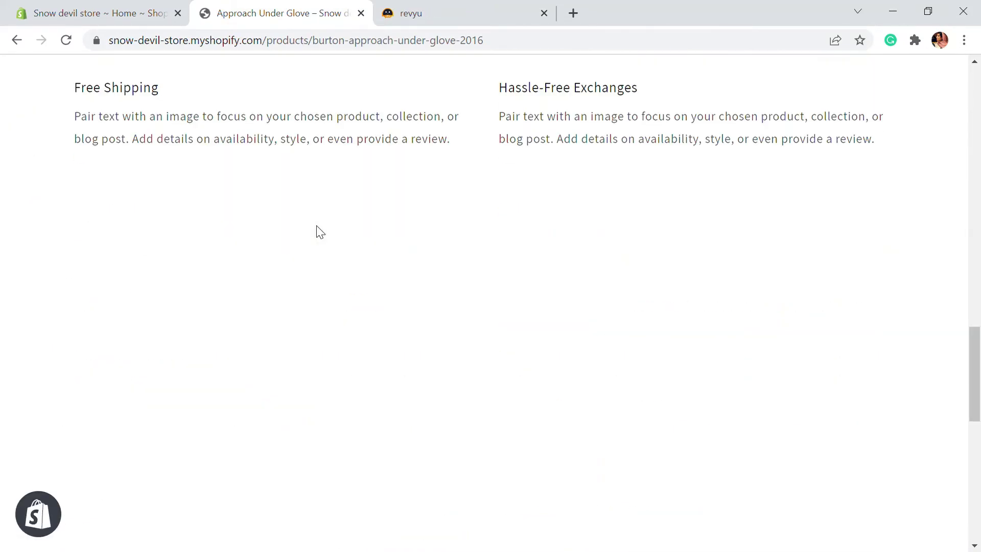
pyautogui.scroll(2, 318, 230)
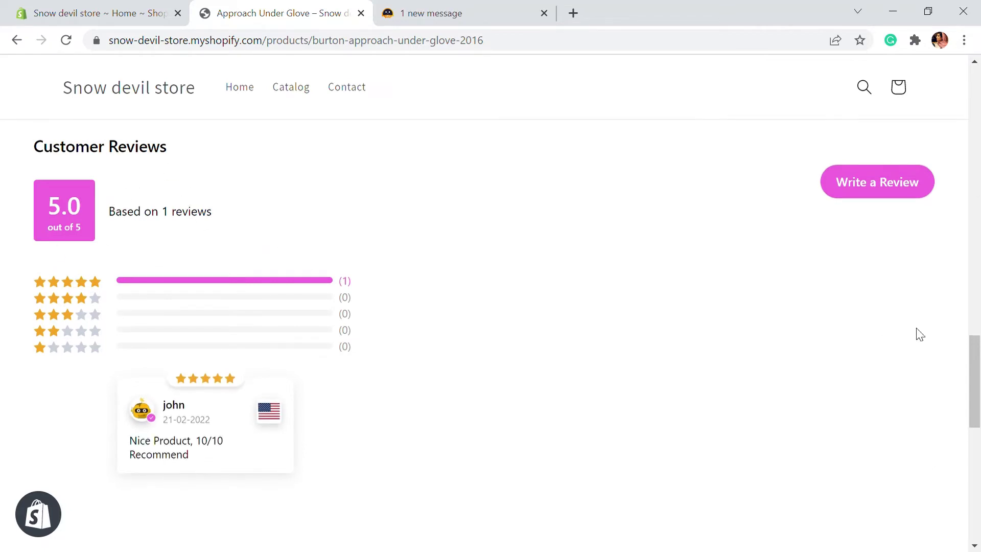
pyautogui.click(411, 11)
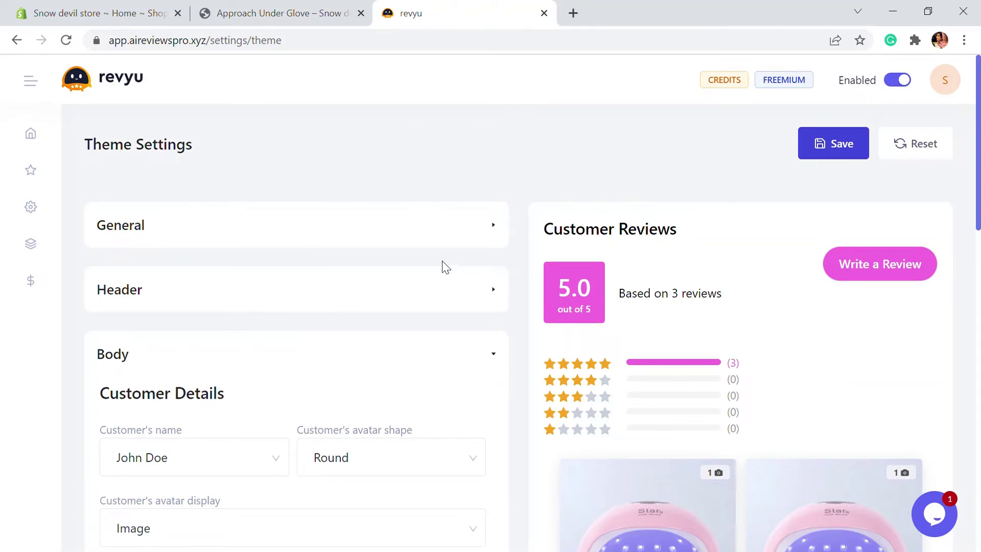
# Open Revyu's Import Reviews page and choose importing reviews from a CSV file.
pyautogui.scroll(-2, 444, 264)
pyautogui.scroll(2, 70, 204)
pyautogui.moveTo(36, 170)
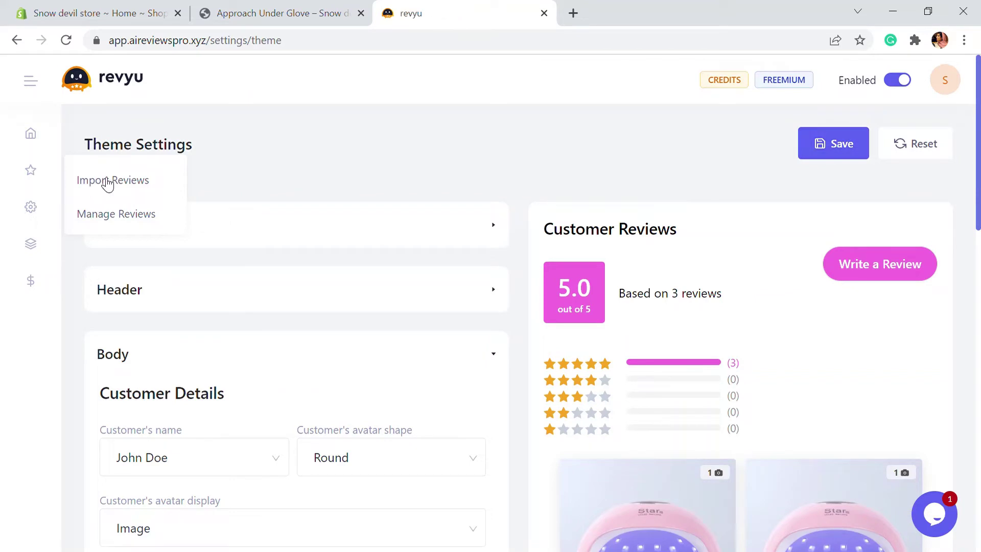
pyautogui.click(139, 183)
pyautogui.scroll(-2, 493, 225)
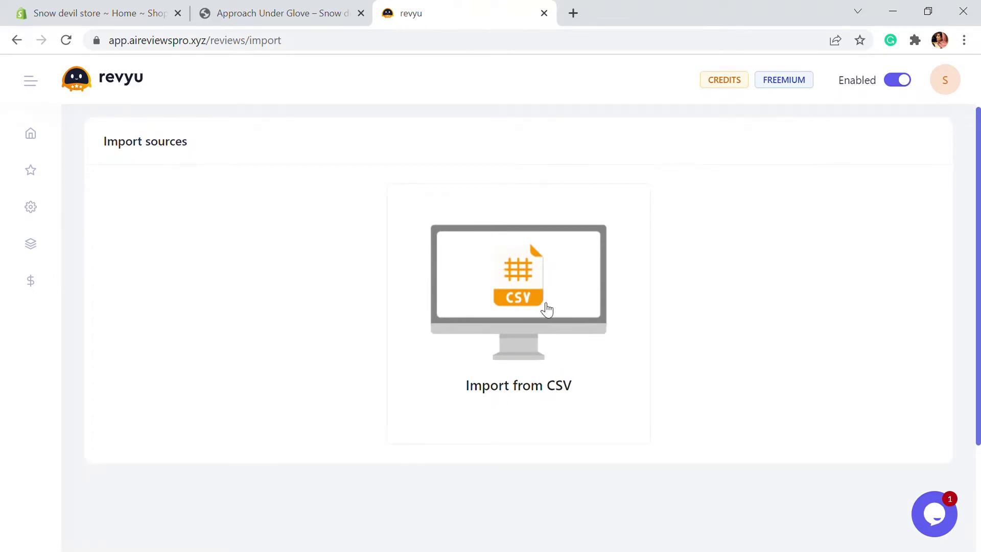
pyautogui.click(562, 324)
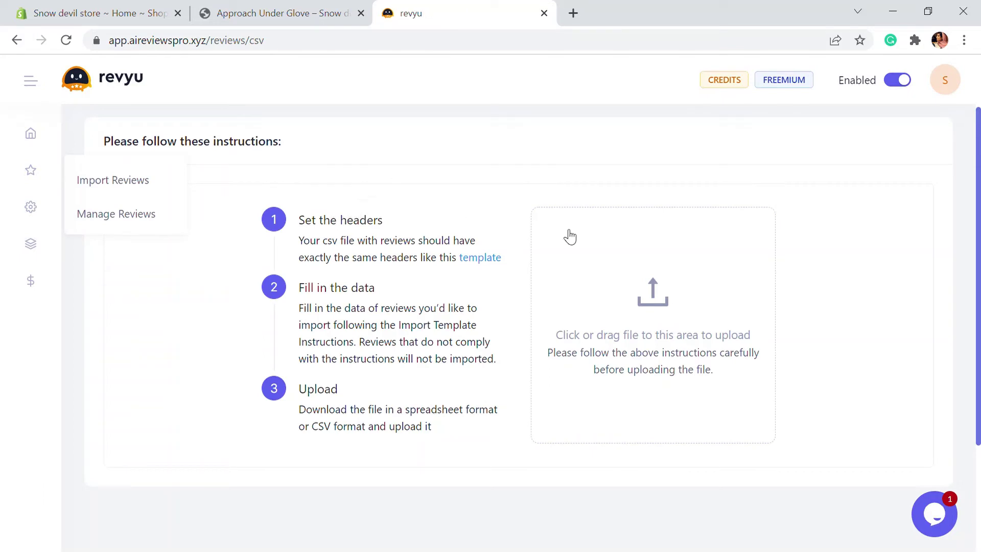
# Download and open the CSV template, then start uploading a reviews file.
pyautogui.click(495, 259)
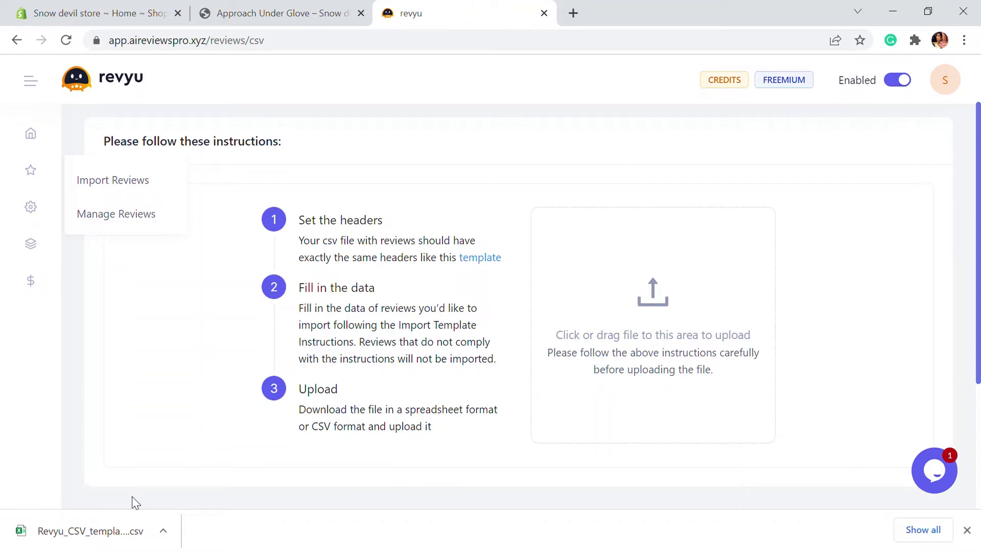
pyautogui.click(123, 535)
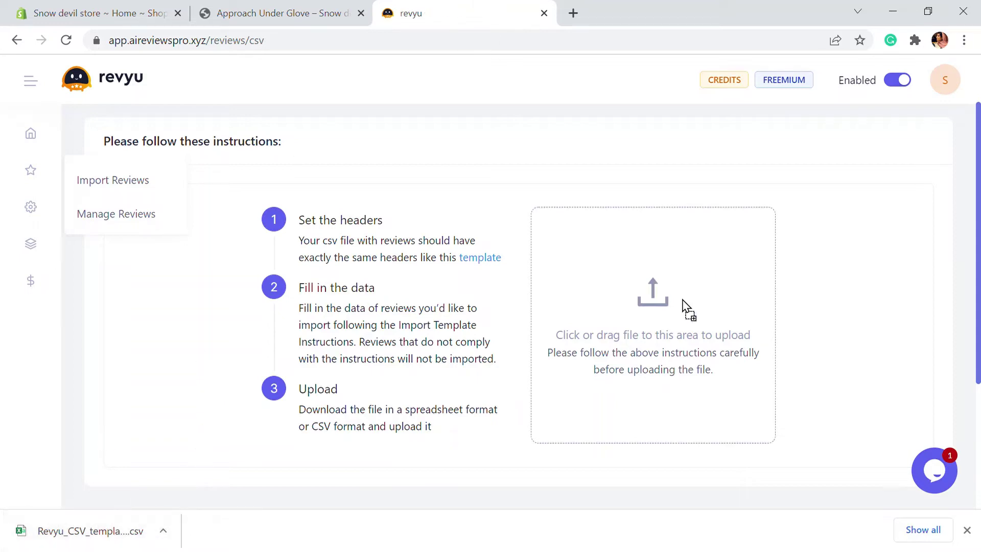
pyautogui.click(678, 316)
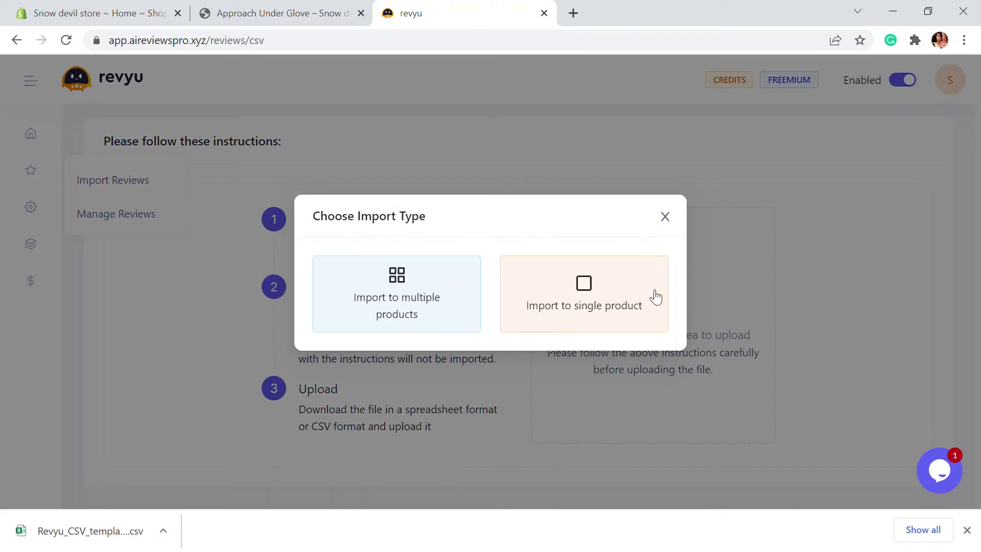
# Import the CSV reviews into the single product Bonded and check its five four-star reviews.
pyautogui.click(967, 529)
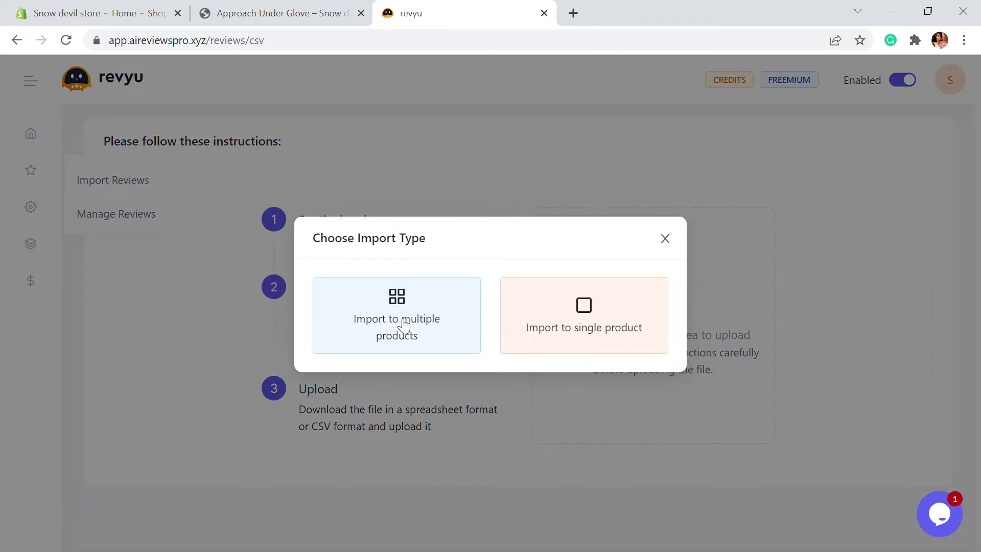
pyautogui.click(601, 325)
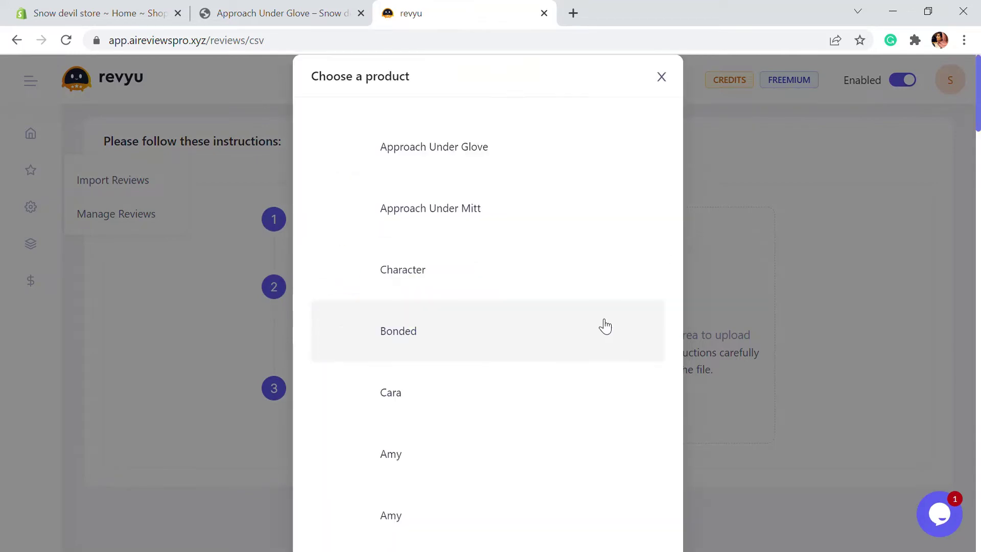
pyautogui.click(454, 328)
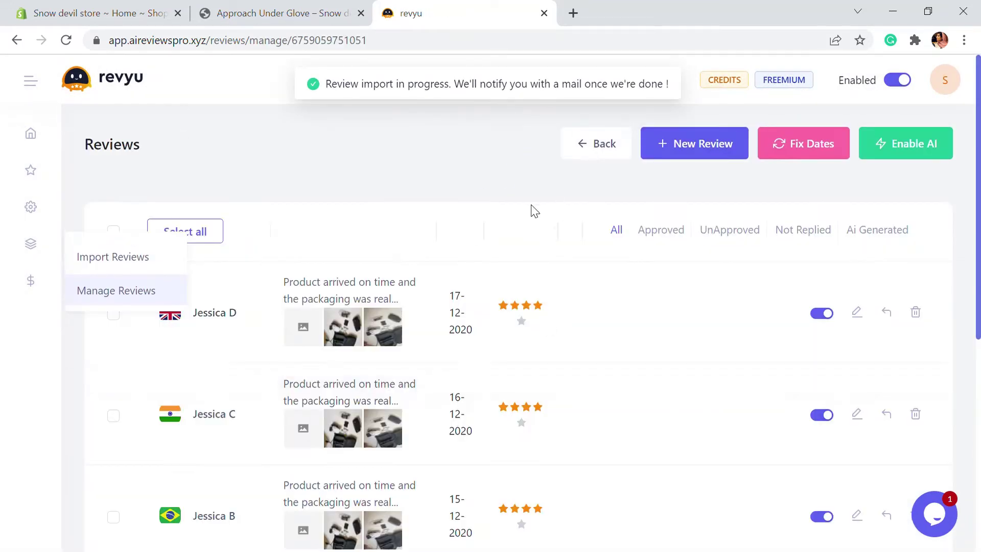
pyautogui.scroll(-2, 453, 311)
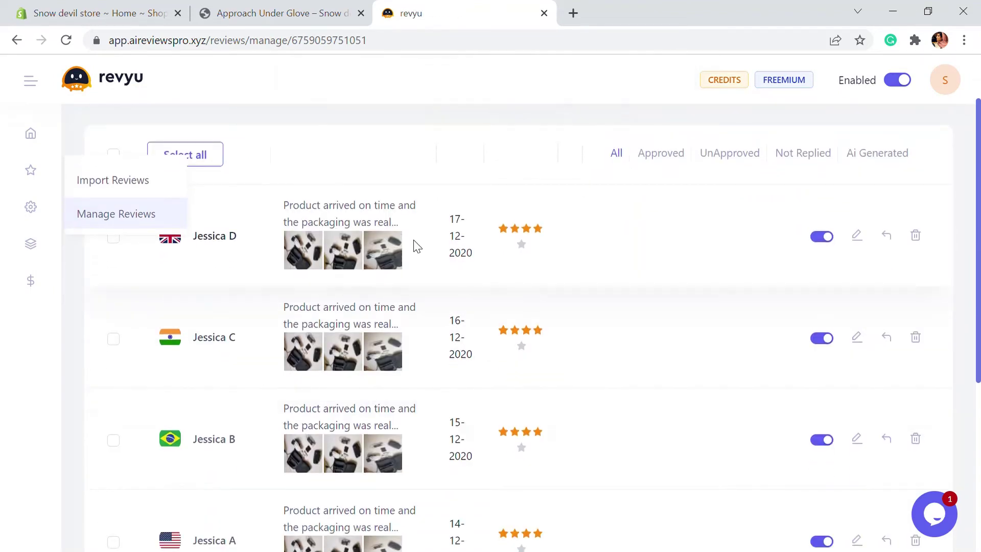
pyautogui.scroll(-2, 425, 276)
pyautogui.scroll(3, 402, 359)
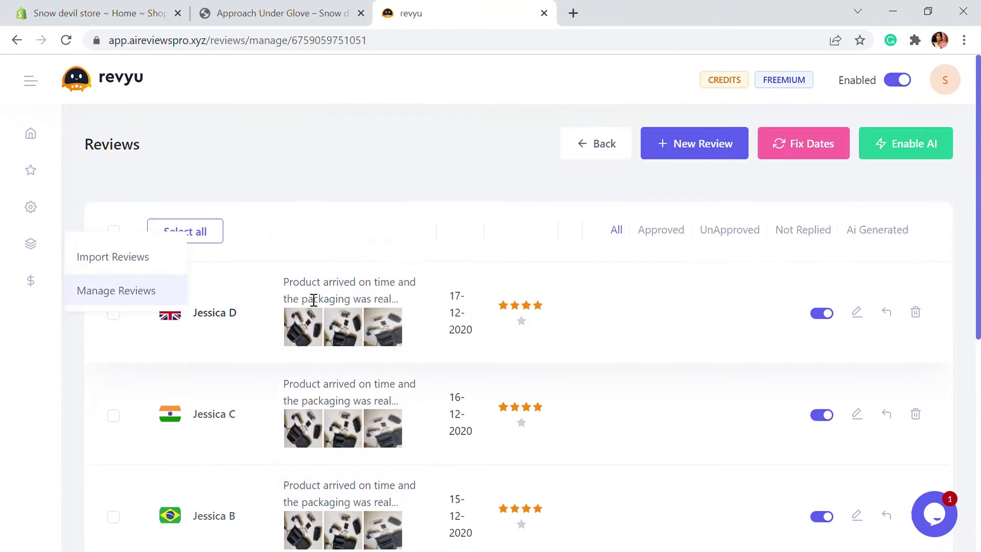
pyautogui.scroll(-2, 698, 421)
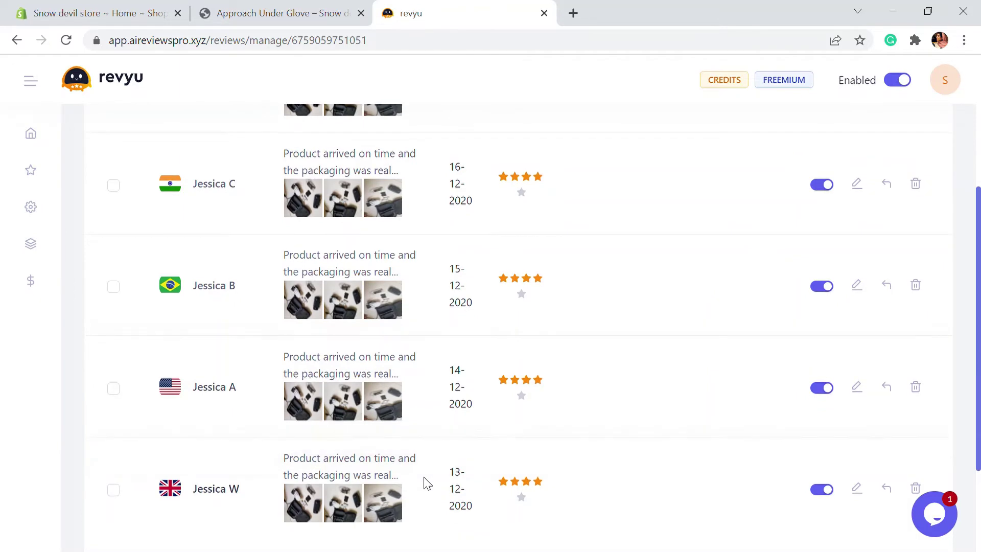
pyautogui.scroll(5, 425, 482)
pyautogui.scroll(-5, 486, 359)
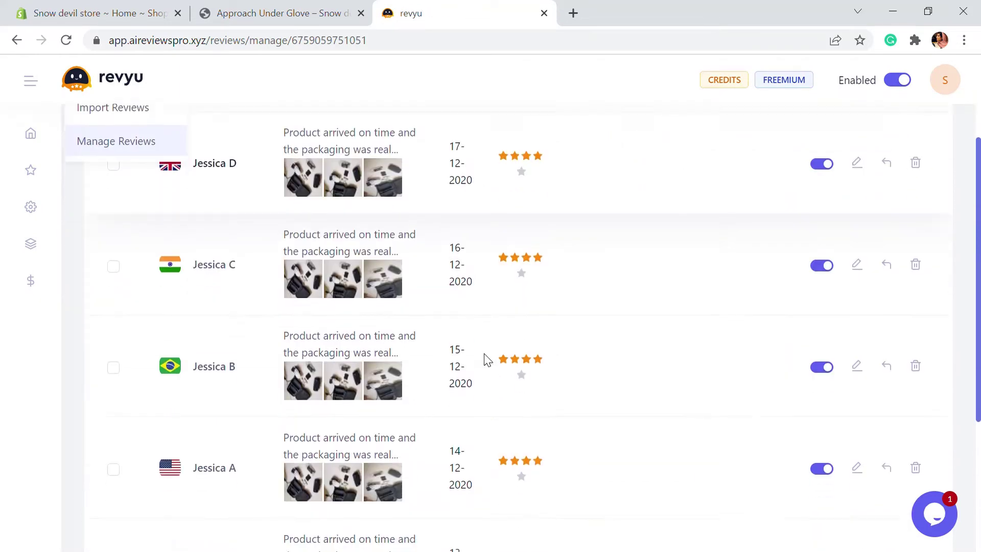
pyautogui.scroll(5, 486, 359)
pyautogui.scroll(1, 486, 359)
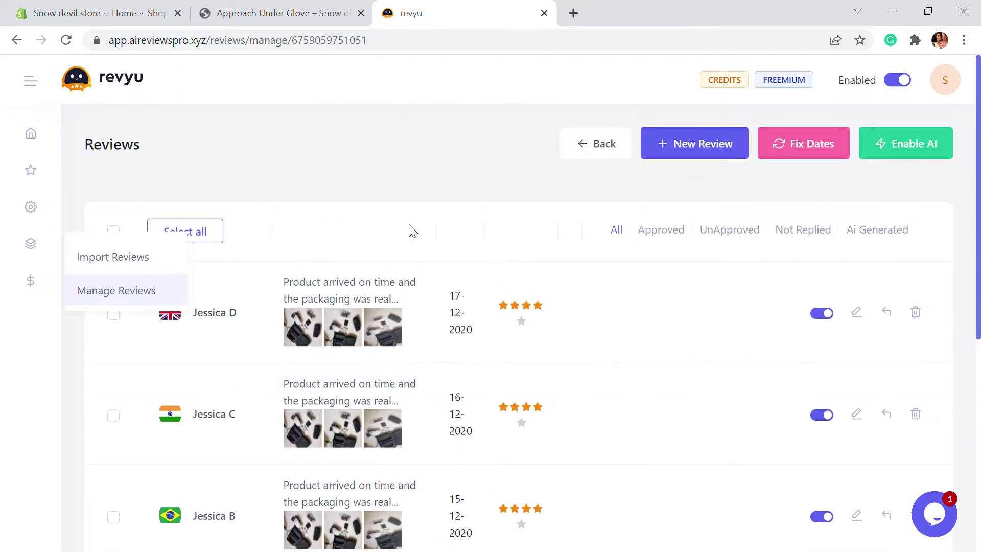
pyautogui.click(599, 148)
# Open the Character product's empty review list and start a new Generate with AI review.
pyautogui.scroll(-2, 494, 346)
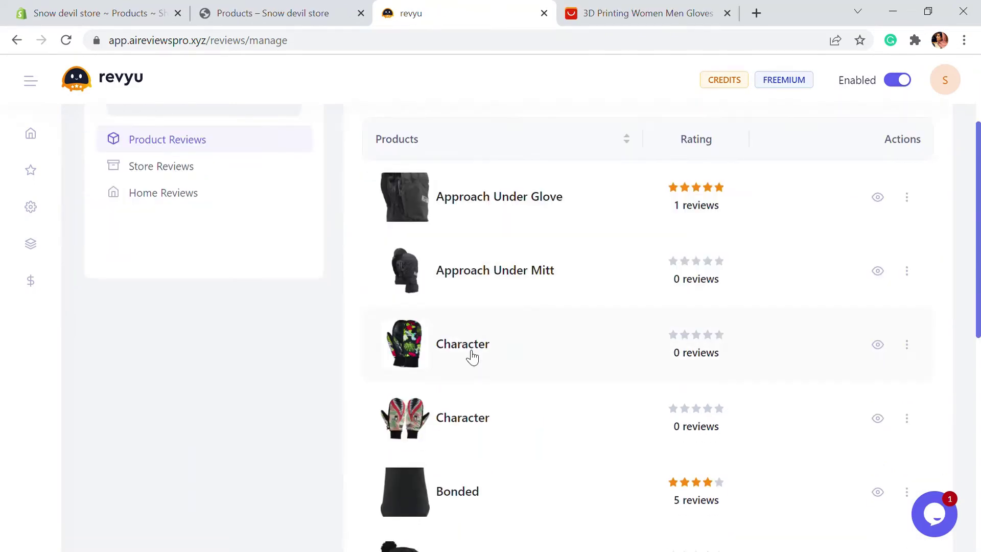
pyautogui.click(468, 354)
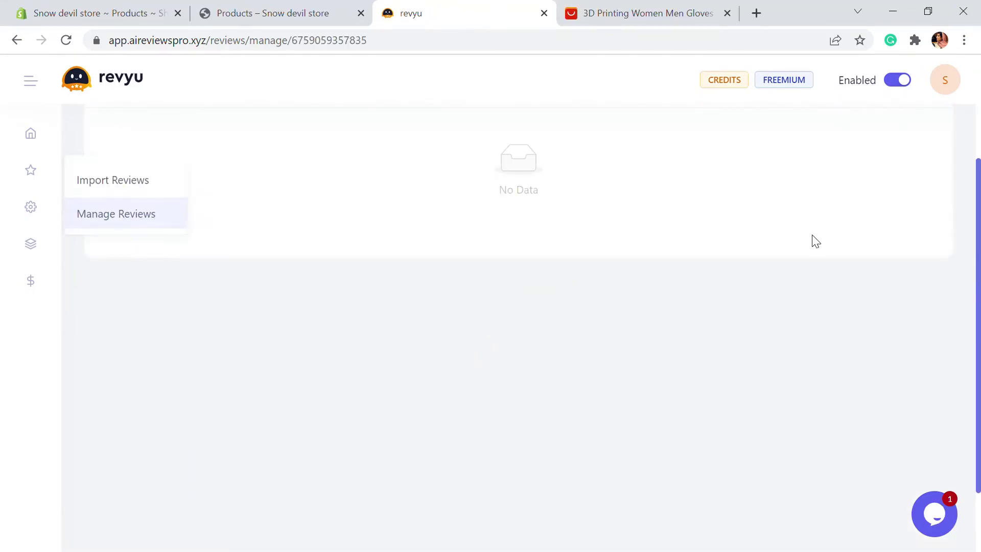
pyautogui.scroll(3, 685, 363)
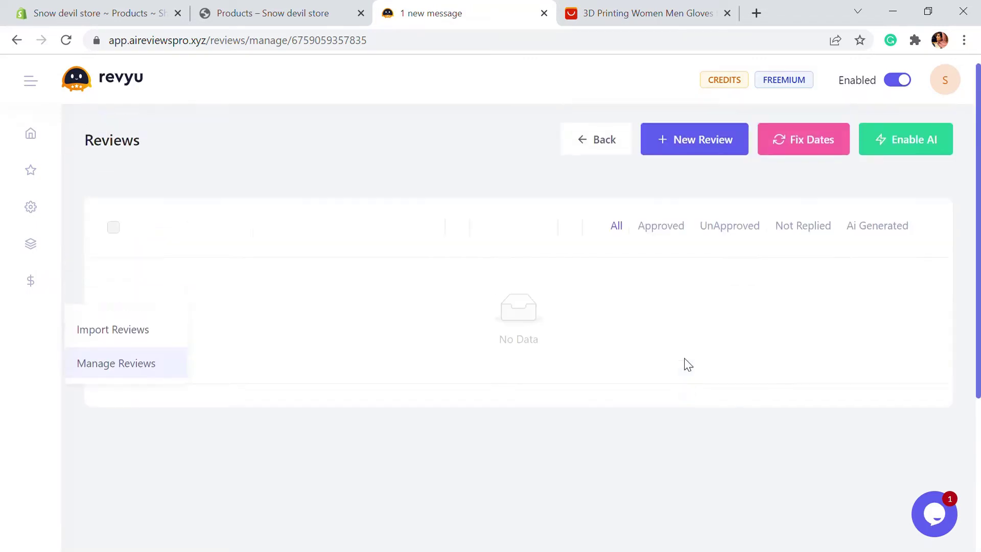
pyautogui.click(700, 146)
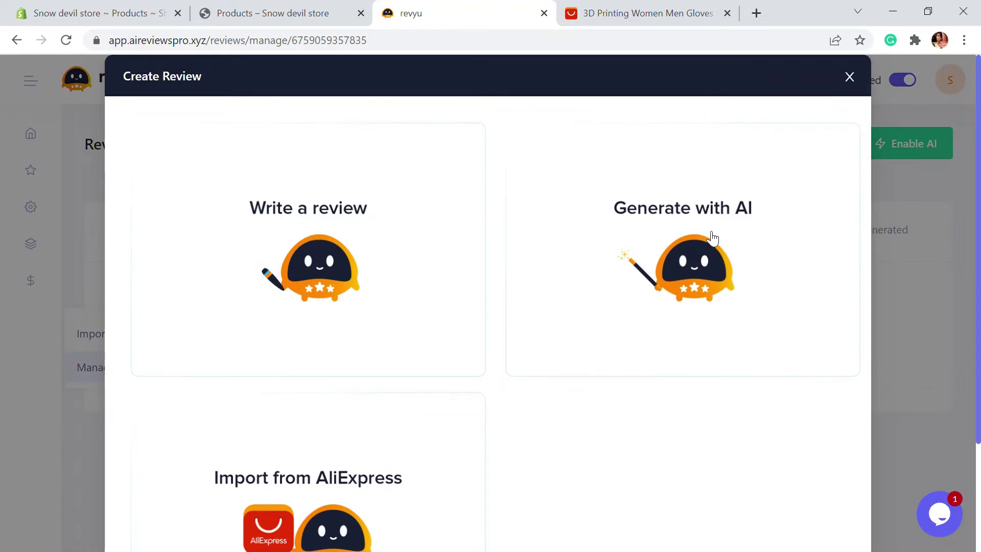
pyautogui.scroll(-2, 713, 238)
pyautogui.scroll(-1, 225, 397)
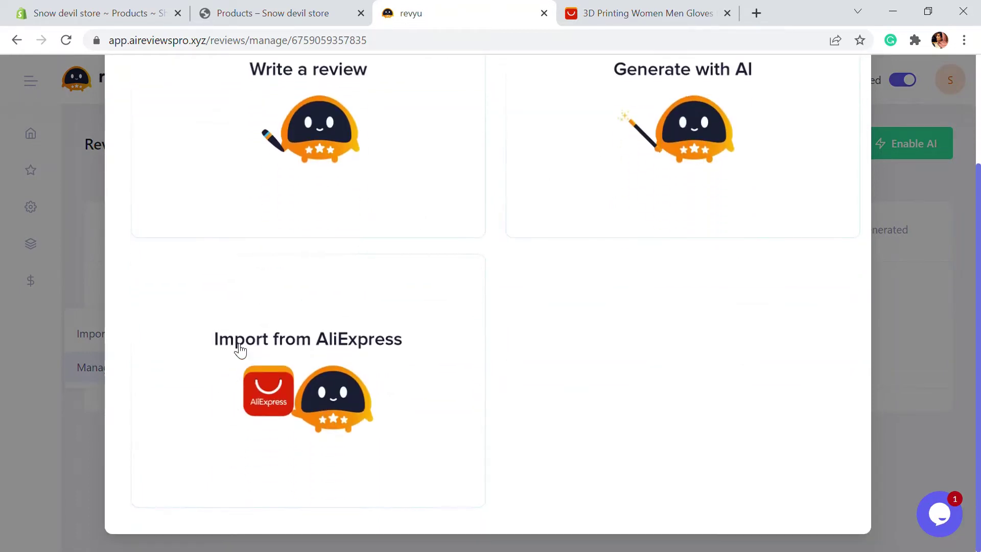
pyautogui.scroll(1, 302, 367)
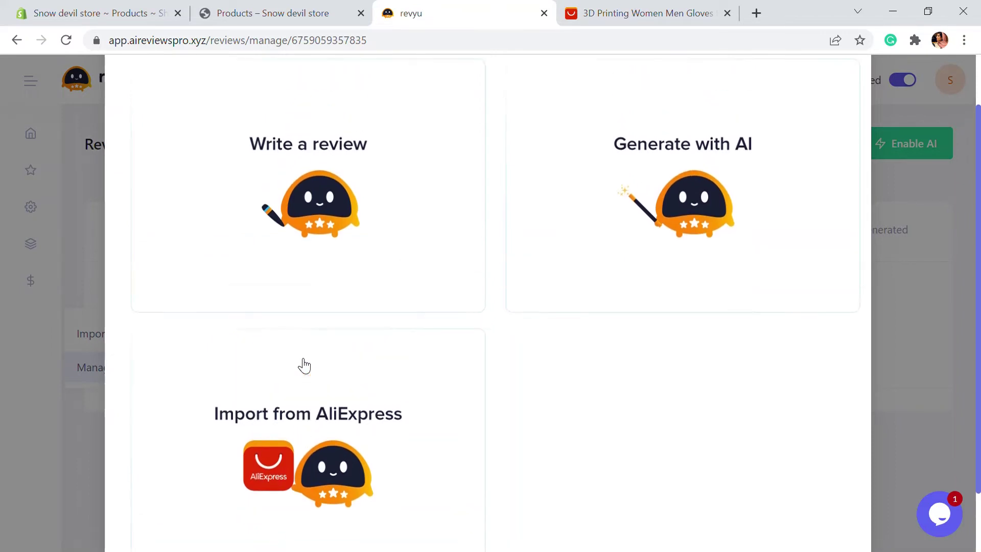
pyautogui.scroll(1, 297, 253)
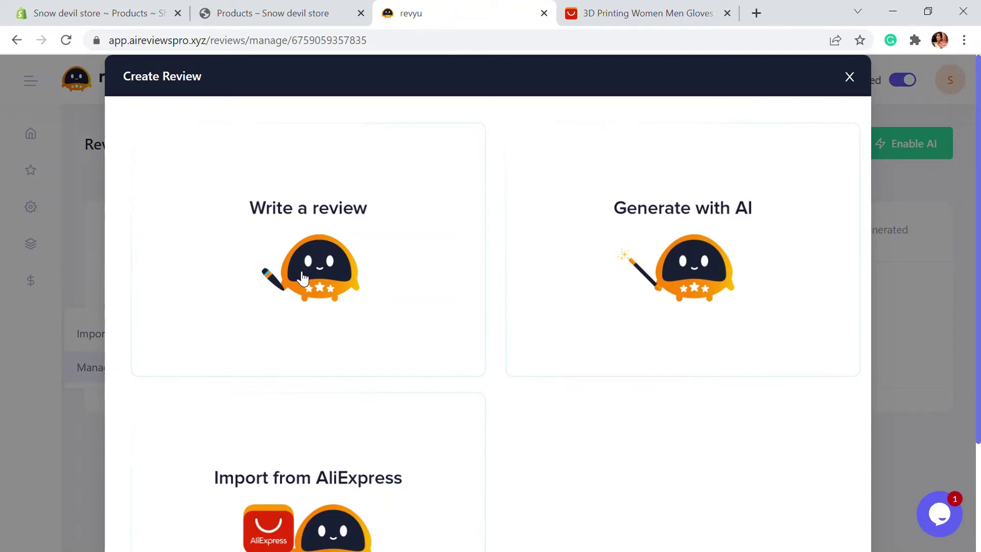
pyautogui.click(728, 254)
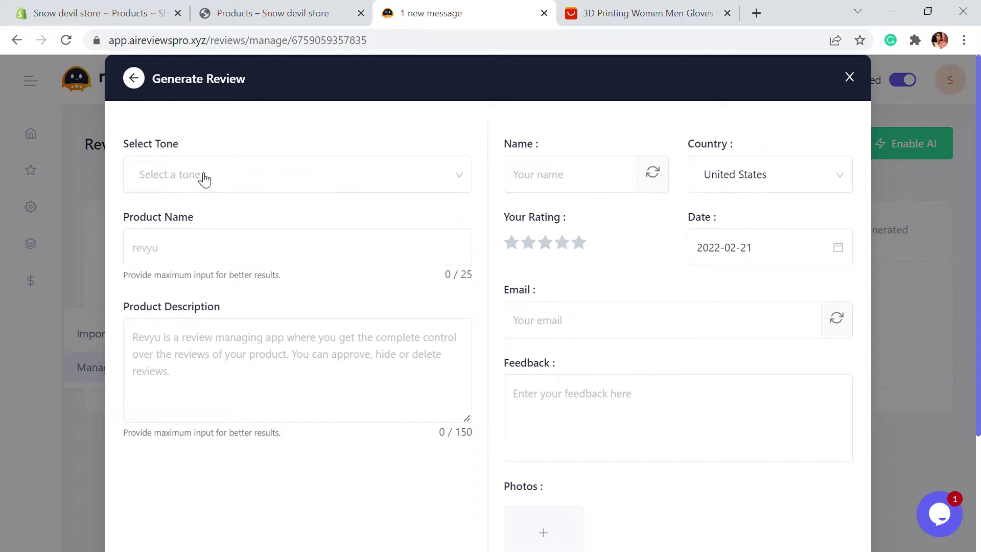
# Set the AI review tone to Candid.
pyautogui.click(204, 179)
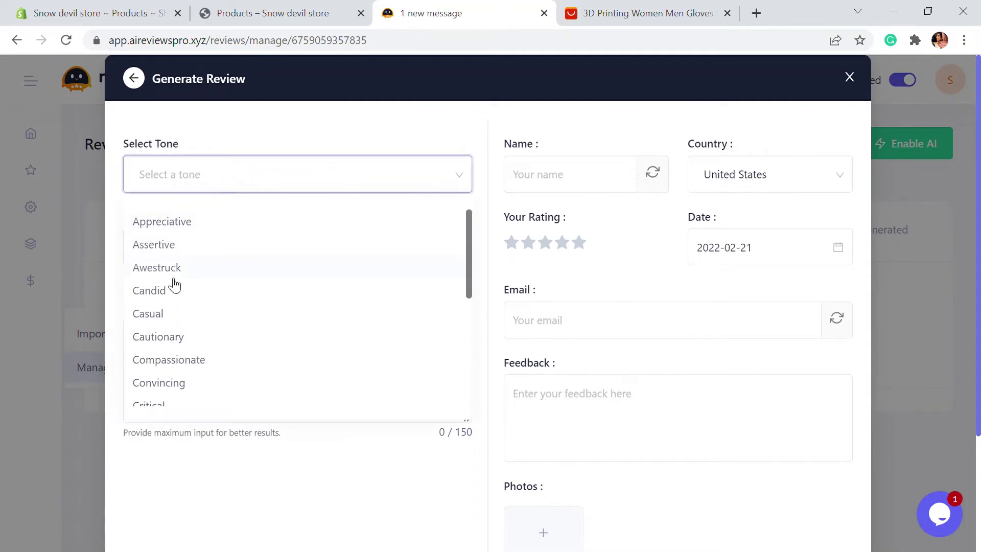
pyautogui.scroll(-2, 174, 327)
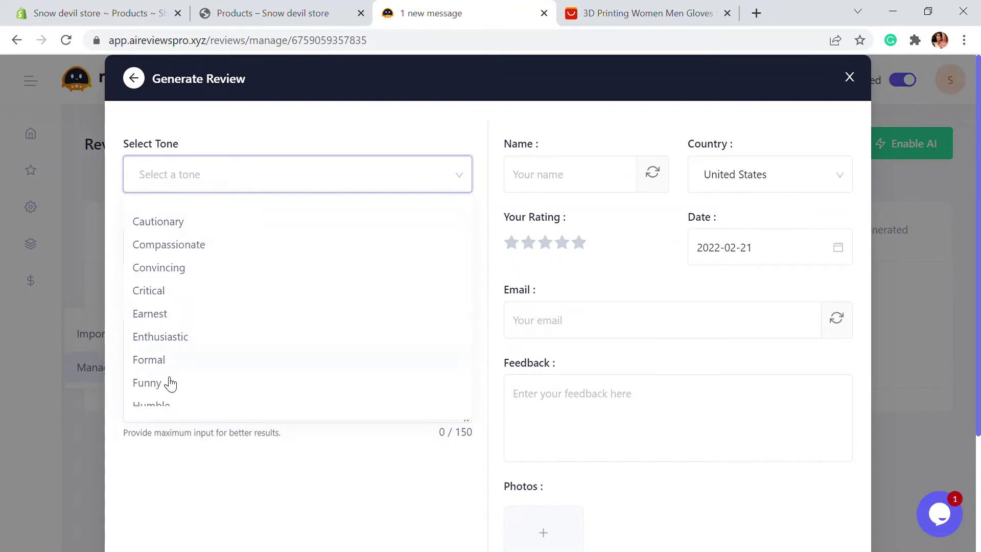
pyautogui.scroll(-3, 170, 384)
pyautogui.scroll(5, 241, 355)
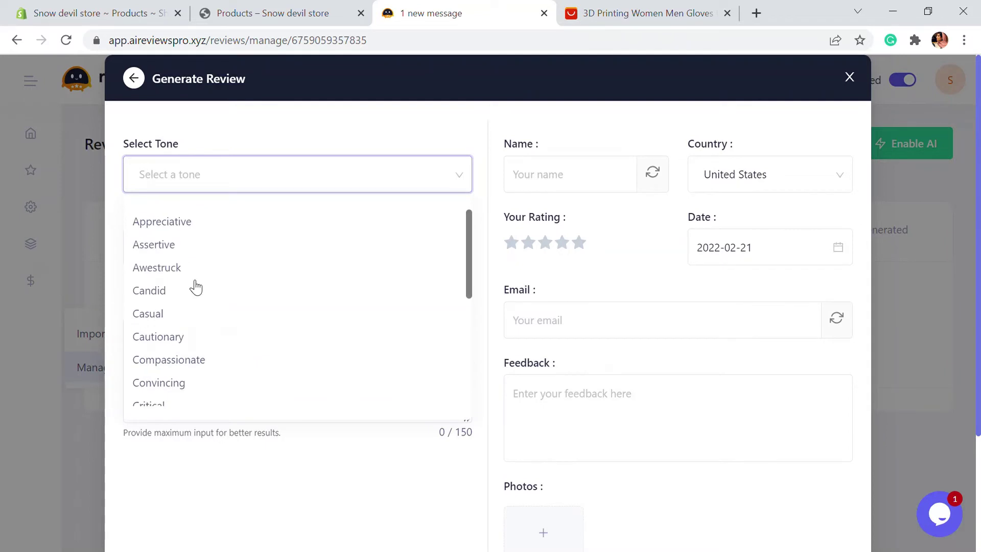
pyautogui.click(165, 299)
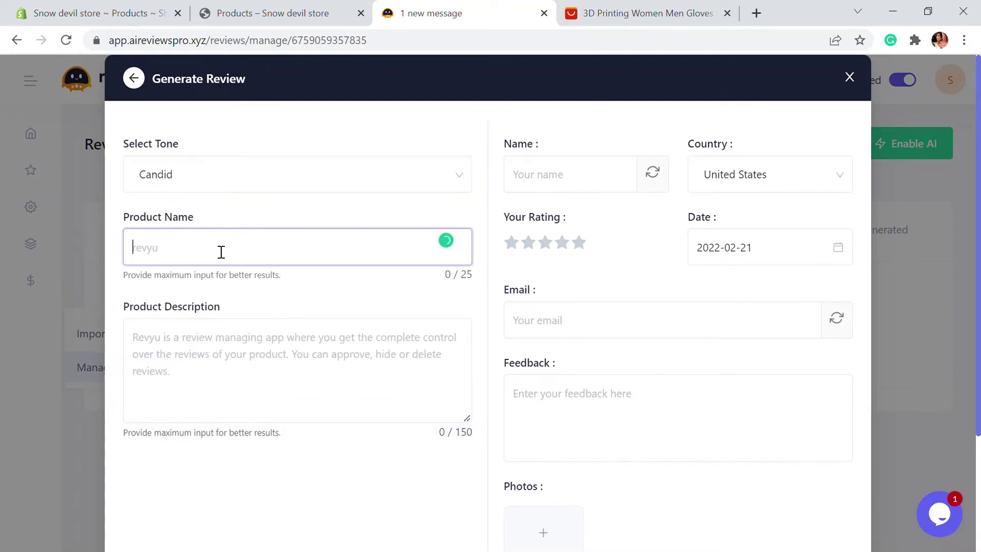
# Enter 'Character glove' with its pasted product description and generate the five-star review.
pyautogui.write('Character glove')
pyautogui.click(227, 355)
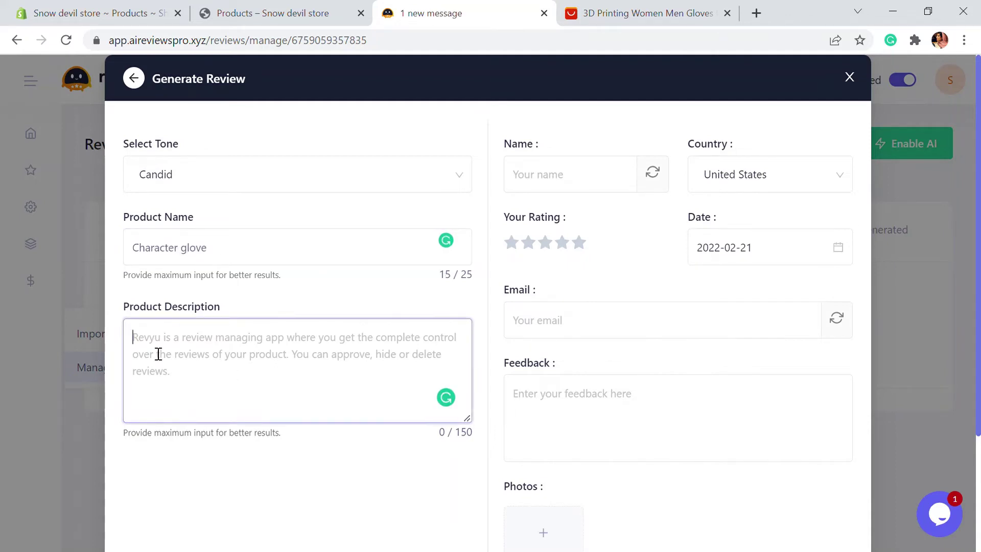
pyautogui.write('FLEX AND RESPONSE: Wishbone Upper Cuff, Oversized Flex Notches, NEW 1:1 Medium Flex PowerUP Tongue, and GripLITE Backstay COMFORT: Total Comfort Const')
pyautogui.scroll(-3, 429, 357)
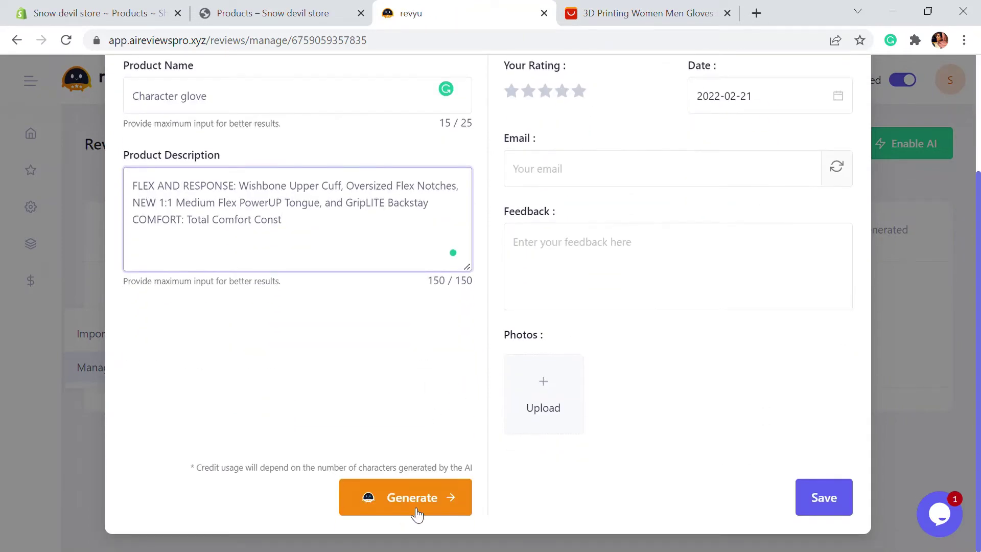
pyautogui.click(416, 513)
pyautogui.scroll(3, 348, 422)
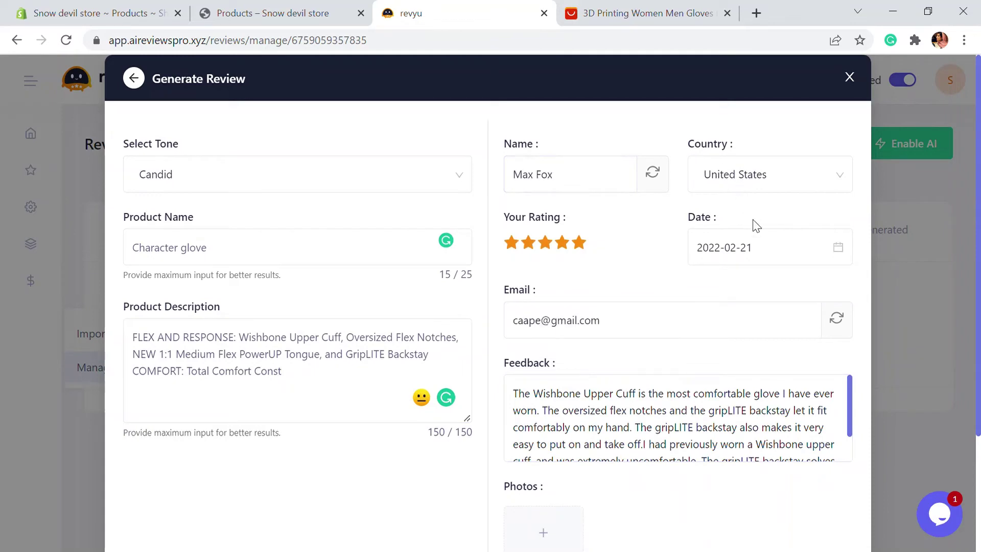
pyautogui.scroll(-5, 773, 344)
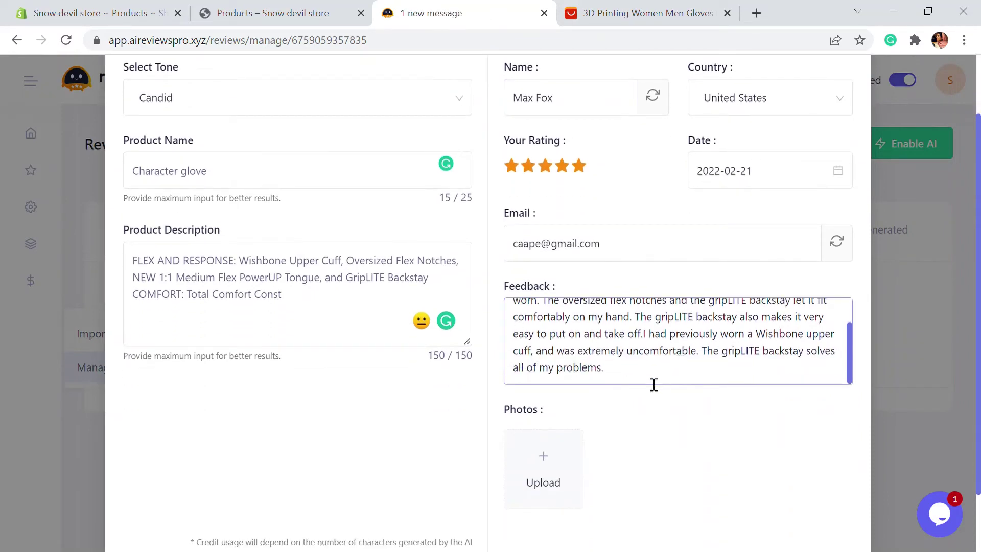
pyautogui.scroll(2, 230, 285)
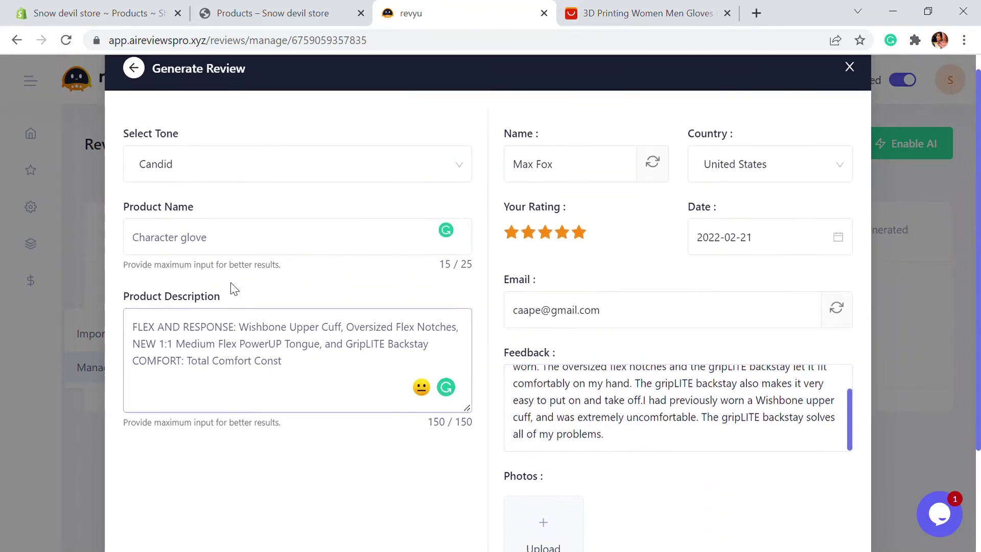
pyautogui.scroll(2, 676, 403)
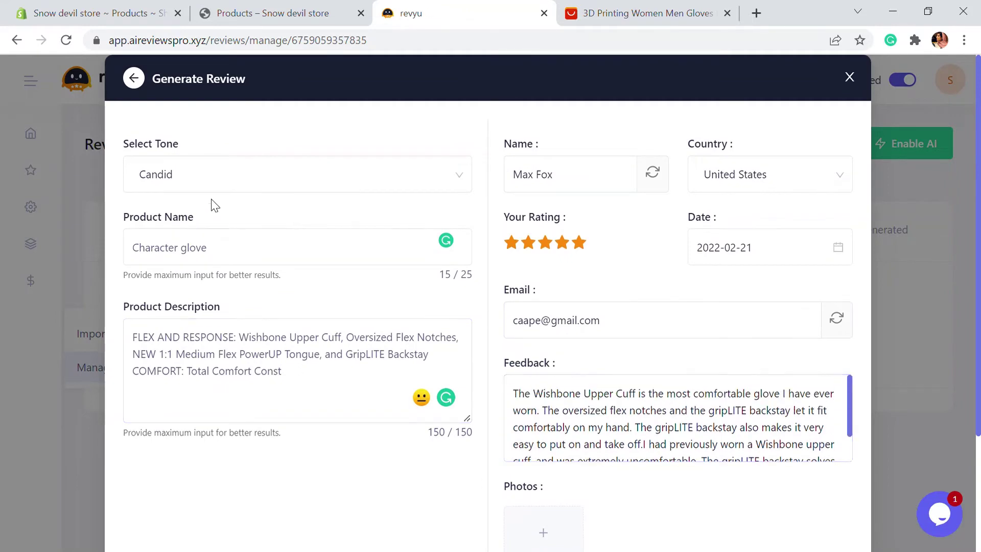
pyautogui.click(691, 429)
pyautogui.scroll(-5, 623, 408)
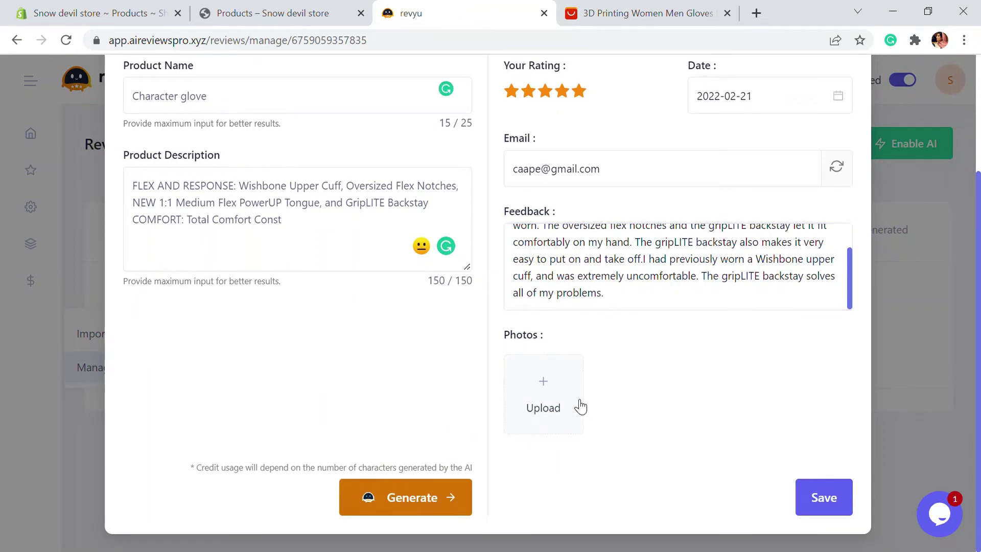
# Save the AI-generated review and open the Import from AliExpress form for Character.
pyautogui.click(824, 501)
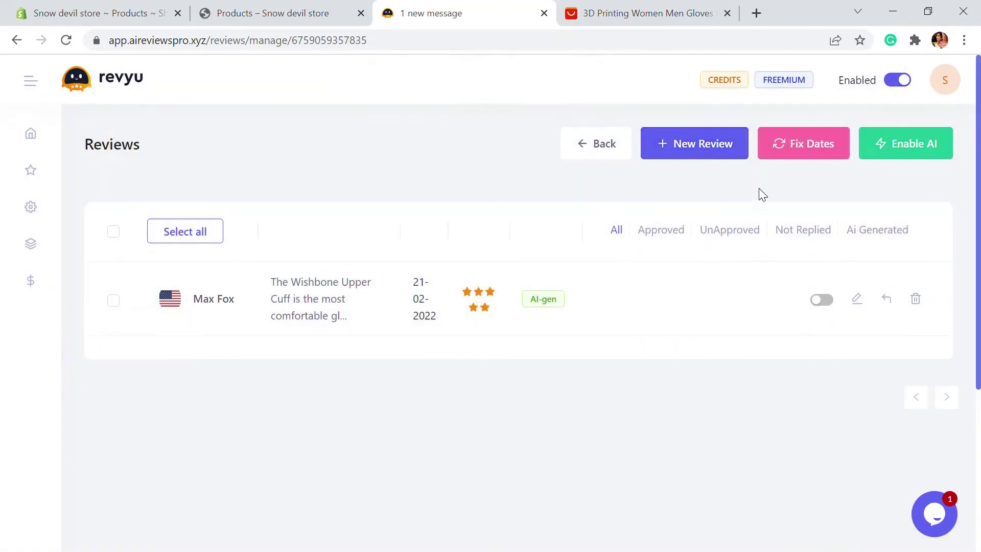
pyautogui.click(720, 154)
pyautogui.scroll(-2, 720, 155)
pyautogui.scroll(-1, 721, 155)
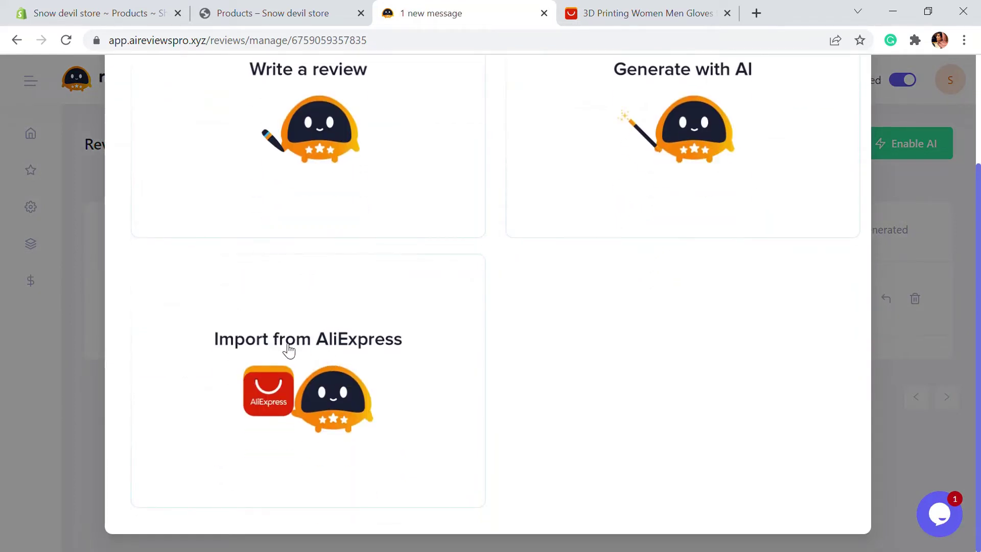
pyautogui.click(289, 351)
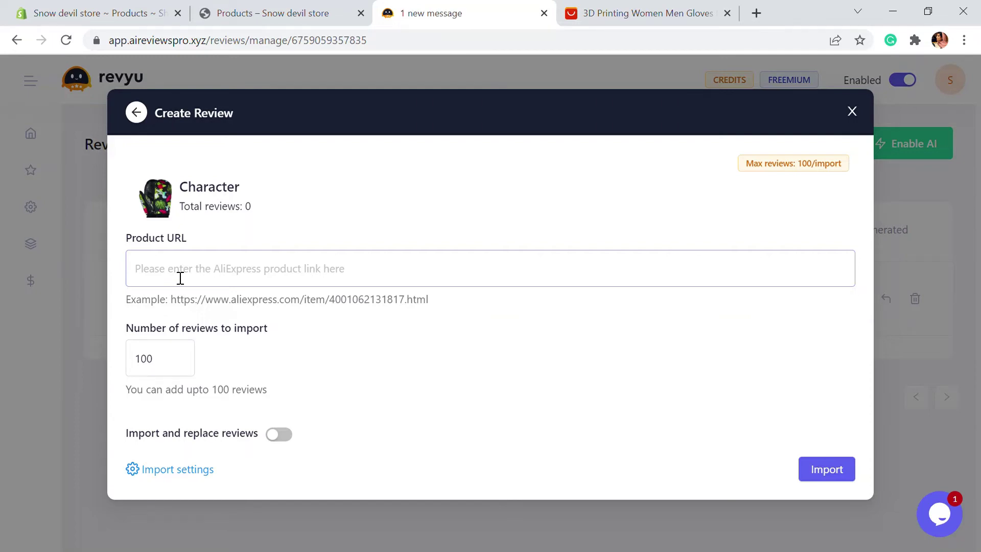
# Copy the AliExpress 3D-printed gloves listing URL from the address bar.
pyautogui.click(648, 20)
pyautogui.scroll(-3, 306, 326)
pyautogui.scroll(3, 352, 412)
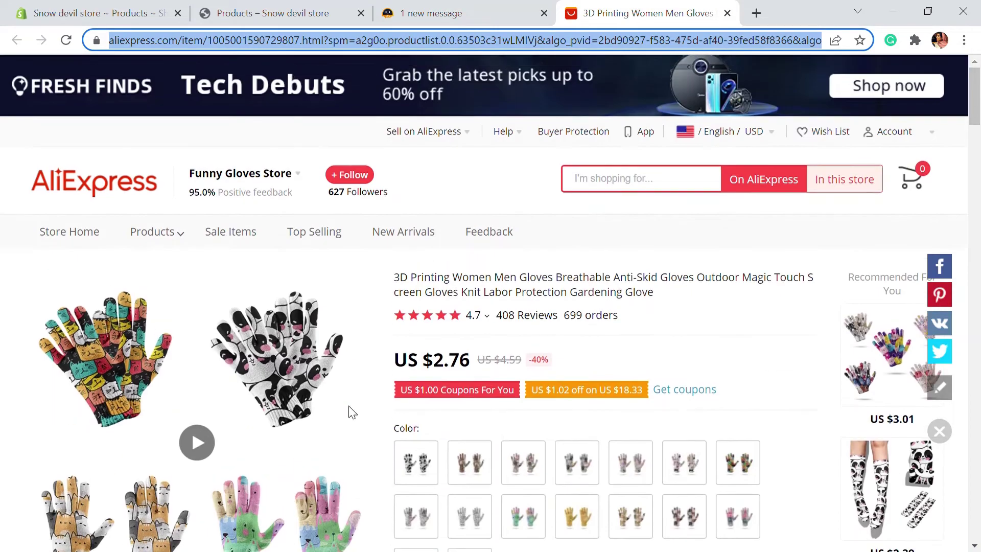
pyautogui.click(292, 38)
pyautogui.moveTo(118, 49); pyautogui.dragTo(368, 153)
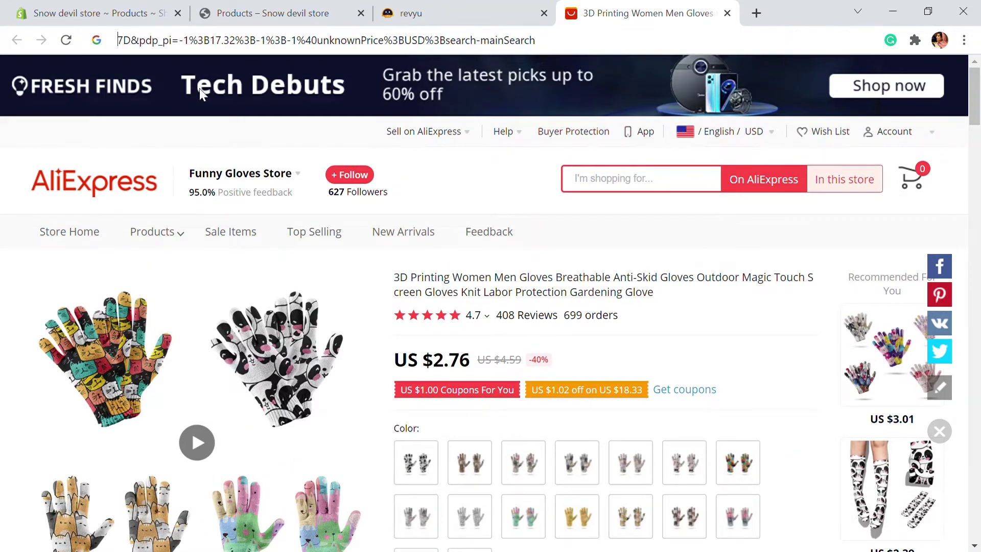
pyautogui.click(344, 10)
pyautogui.click(431, 8)
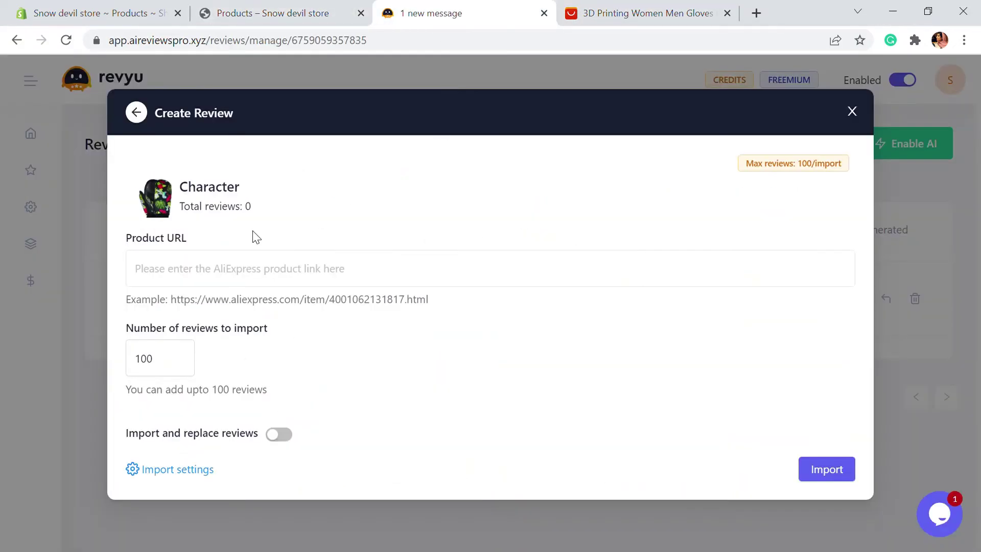
# Paste the URL into Product URL, set the number of reviews, and import them.
pyautogui.click(228, 284)
pyautogui.hotkey('ctrl', 'v')
pyautogui.press('Tab')
pyautogui.write('10')
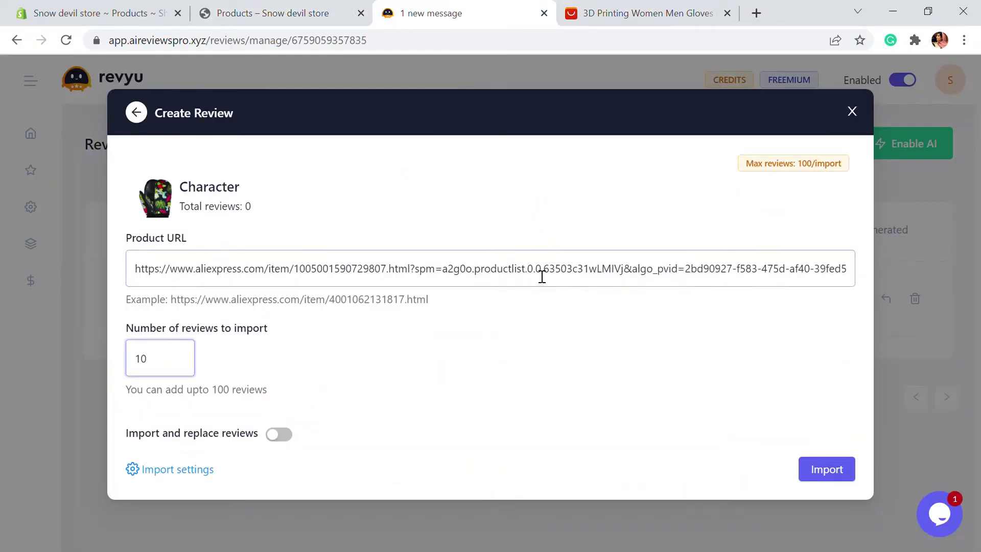
pyautogui.write('0')
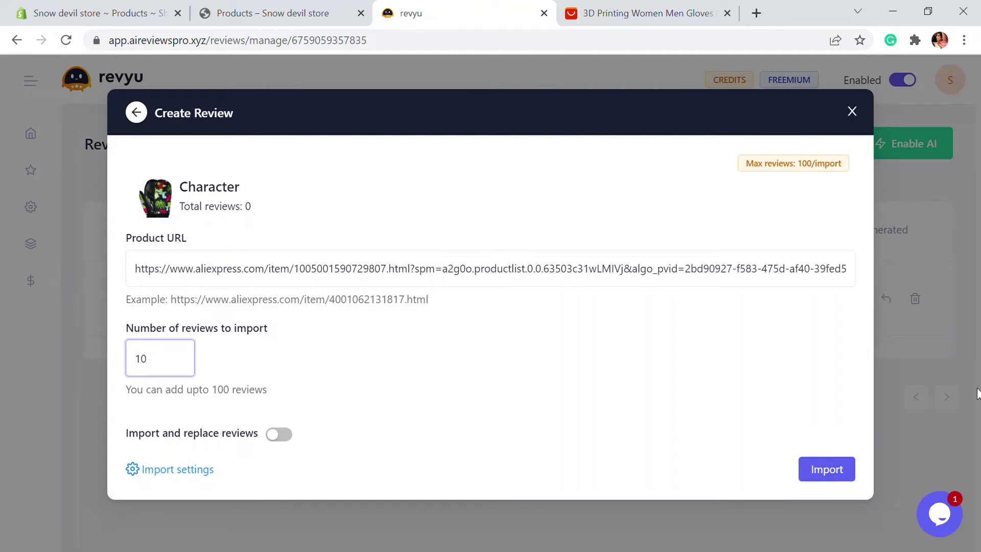
pyautogui.click(836, 462)
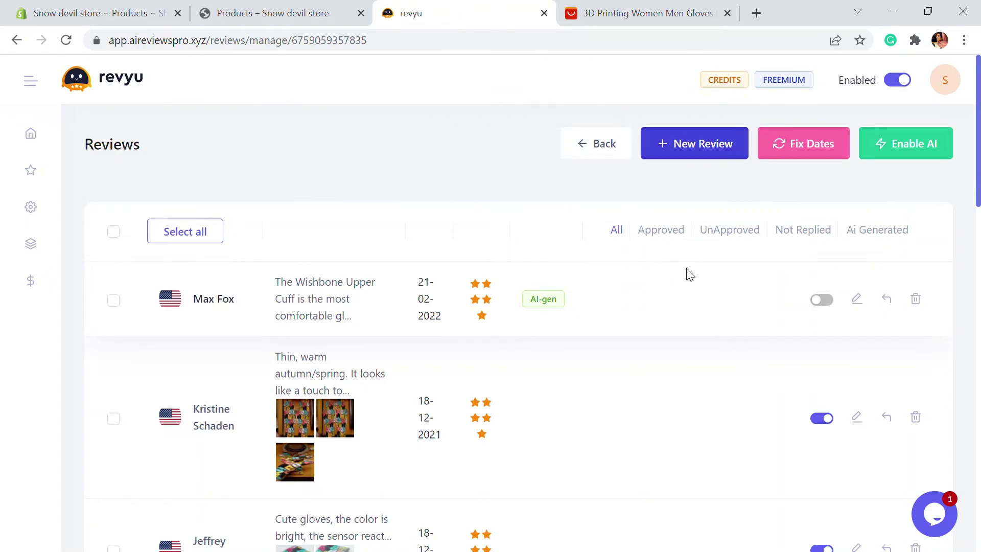
# Scroll through the Character review list to inspect the imported AliExpress photo reviews.
pyautogui.scroll(-1, 688, 273)
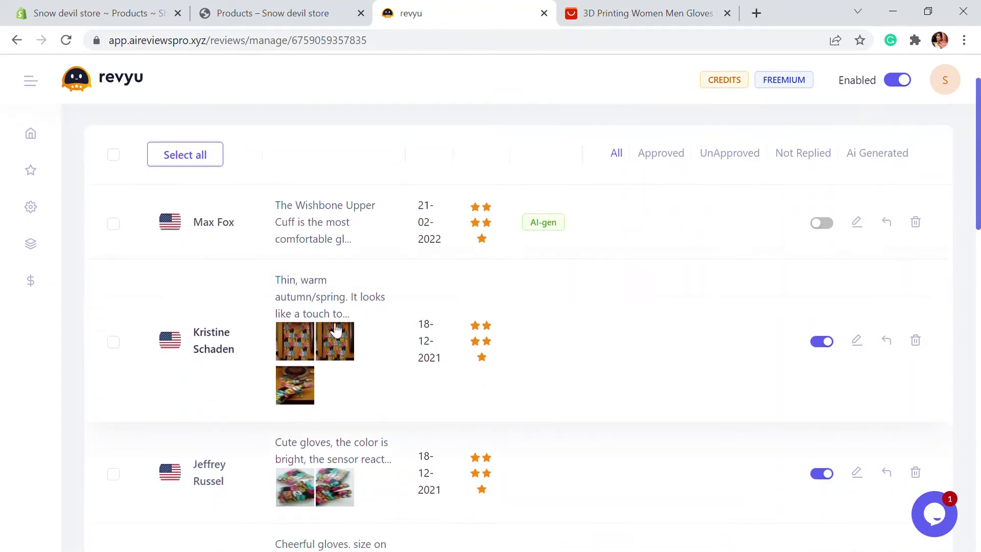
pyautogui.scroll(-1, 337, 313)
pyautogui.scroll(-1, 371, 332)
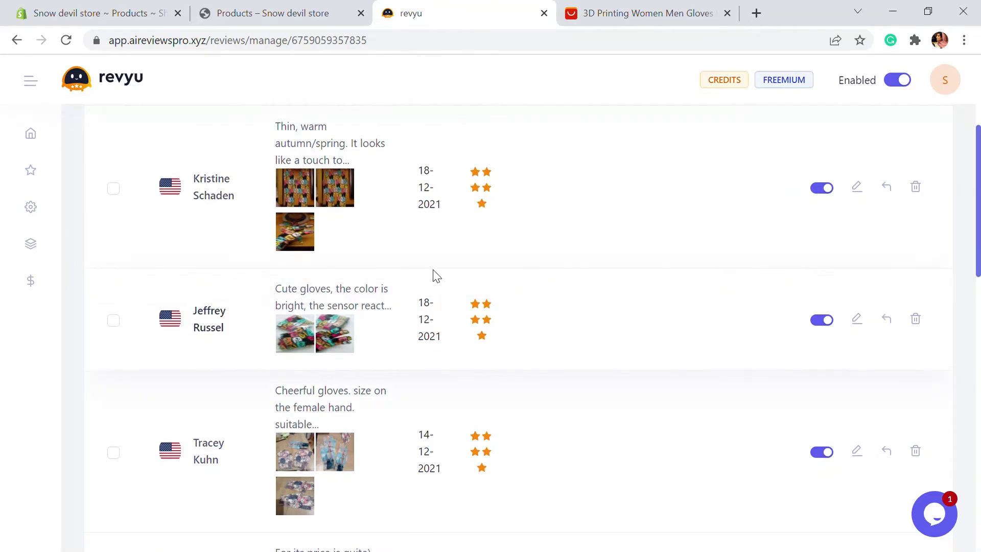
pyautogui.scroll(-2, 433, 276)
pyautogui.scroll(-8, 433, 276)
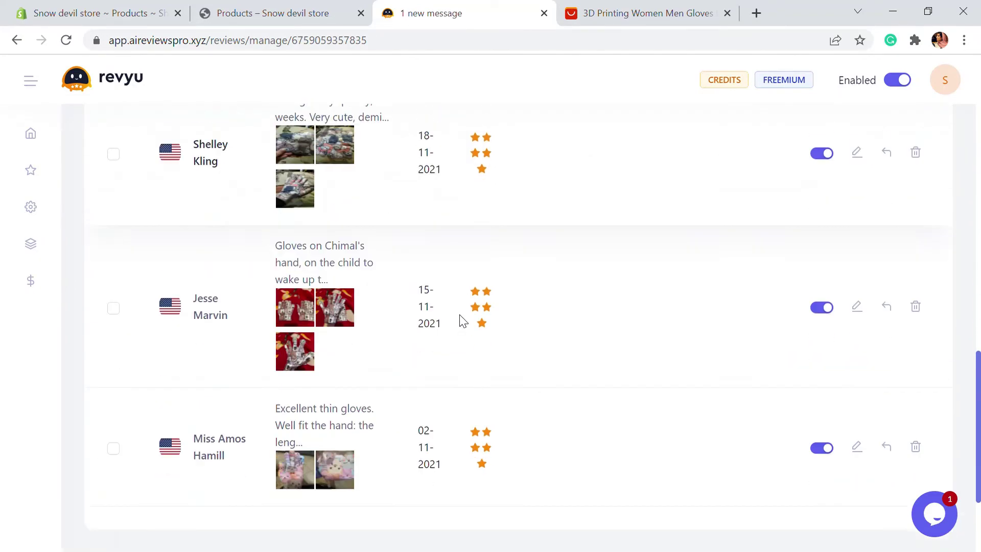
pyautogui.scroll(5, 461, 318)
pyautogui.scroll(10, 540, 397)
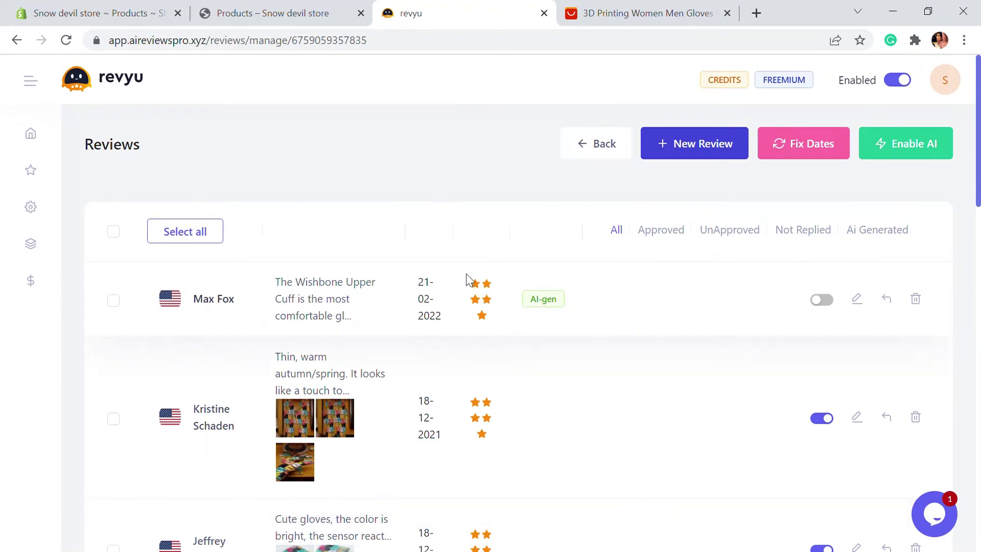
# Return to the product list and view the Character product in the live store.
pyautogui.click(603, 156)
pyautogui.scroll(-3, 633, 195)
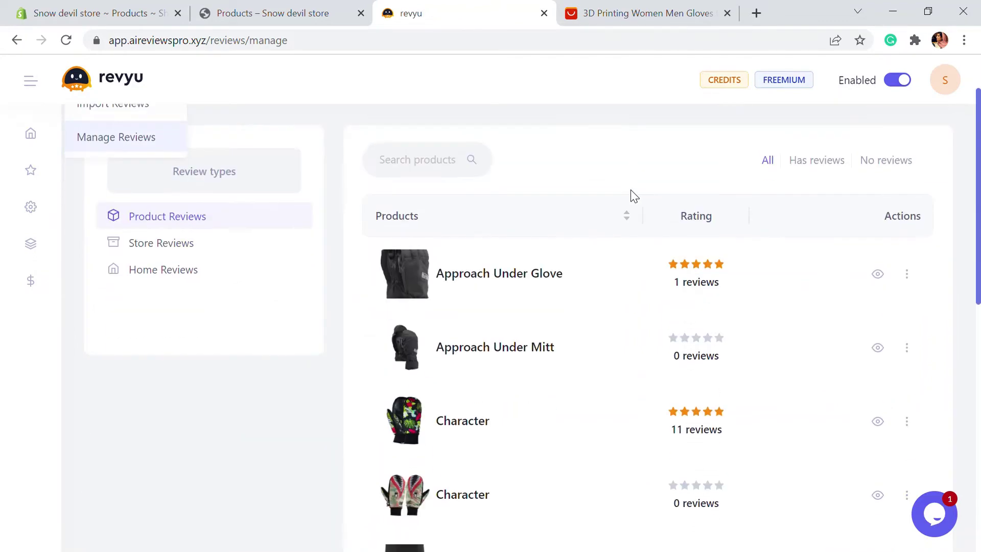
pyautogui.scroll(-2, 741, 358)
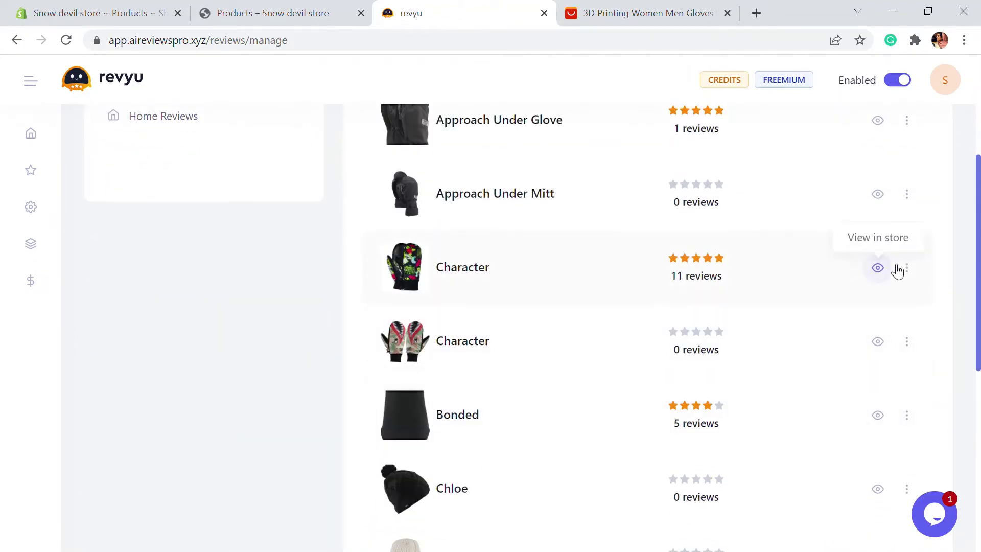
pyautogui.click(878, 269)
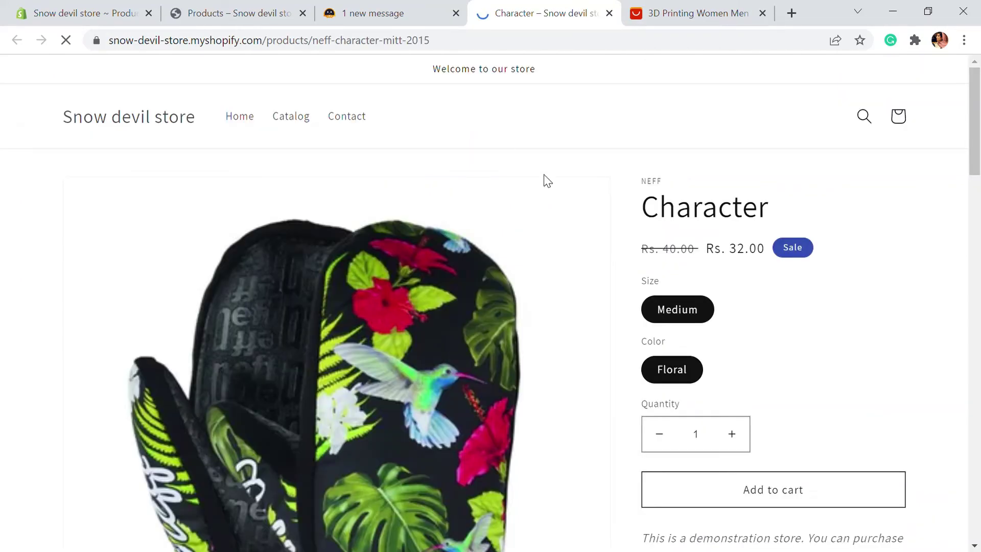
# Check the storefront Character page shows a 5.0 rating from 10 reviews, then close the tab.
pyautogui.scroll(-15, 592, 228)
pyautogui.scroll(-10, 676, 269)
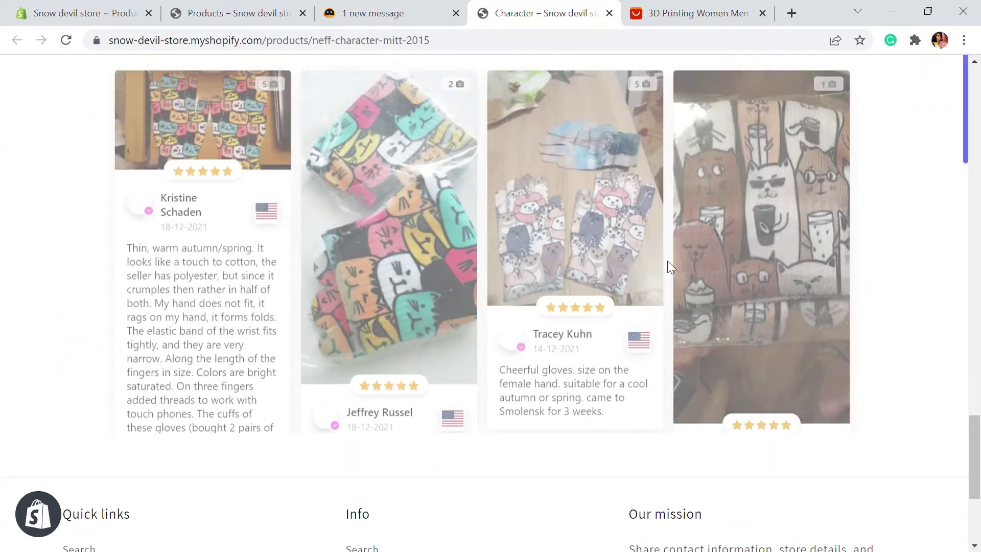
pyautogui.scroll(5, 383, 263)
pyautogui.scroll(2, 380, 318)
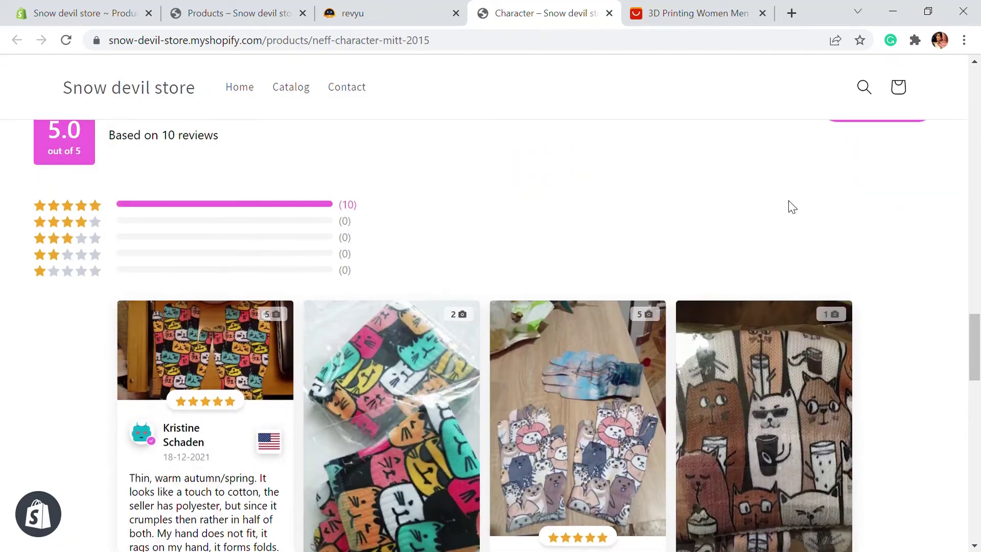
pyautogui.scroll(-6, 580, 306)
pyautogui.scroll(-7, 580, 306)
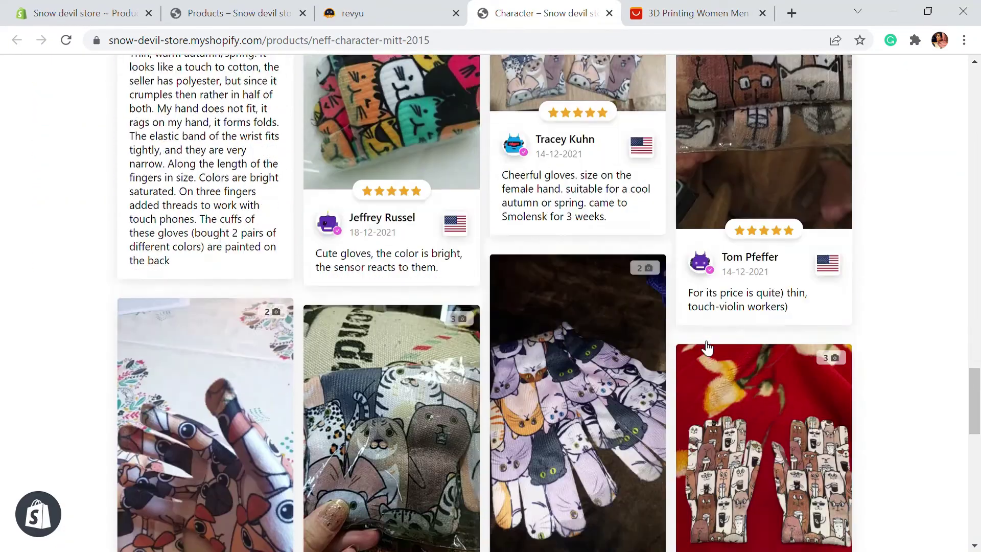
pyautogui.scroll(-1, 667, 347)
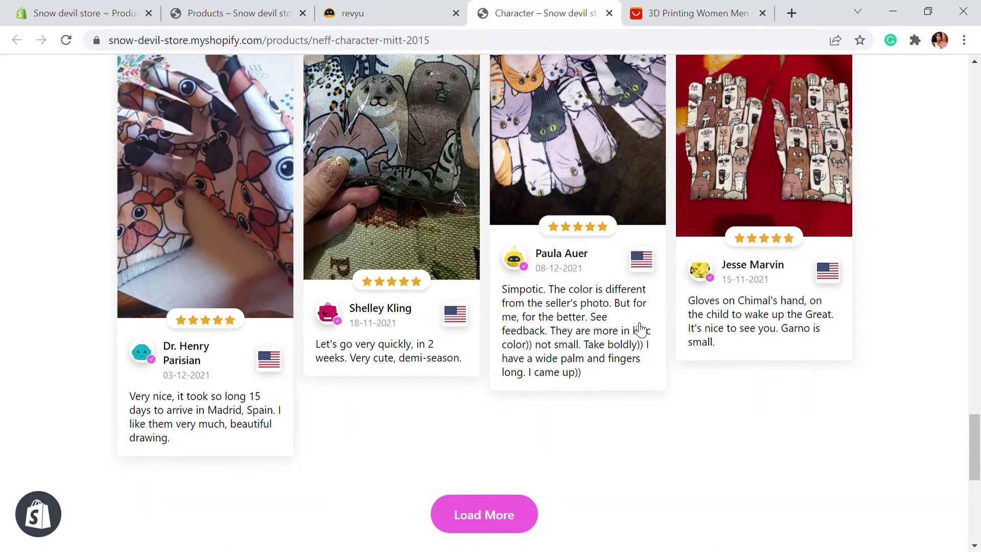
pyautogui.scroll(-3, 664, 352)
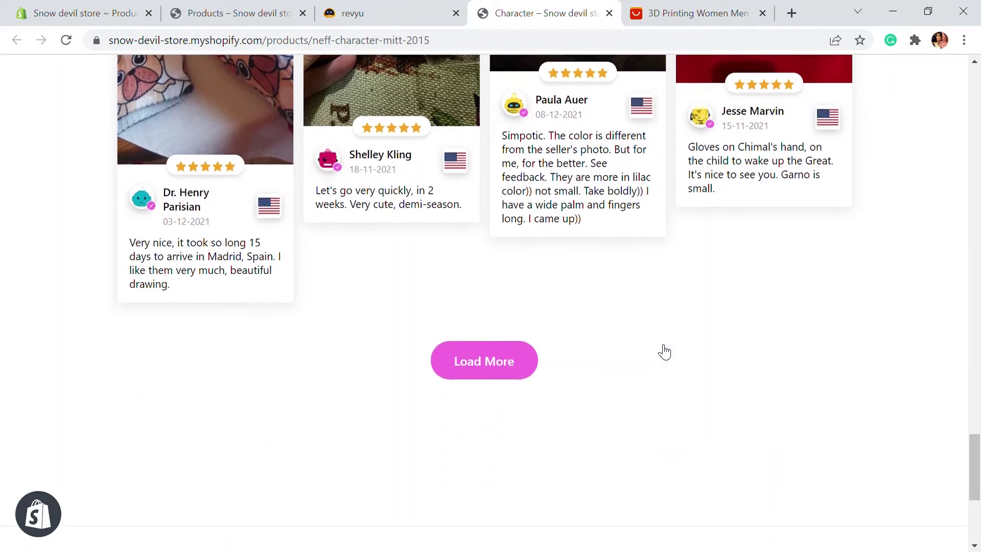
pyautogui.scroll(3, 665, 351)
pyautogui.scroll(12, 664, 352)
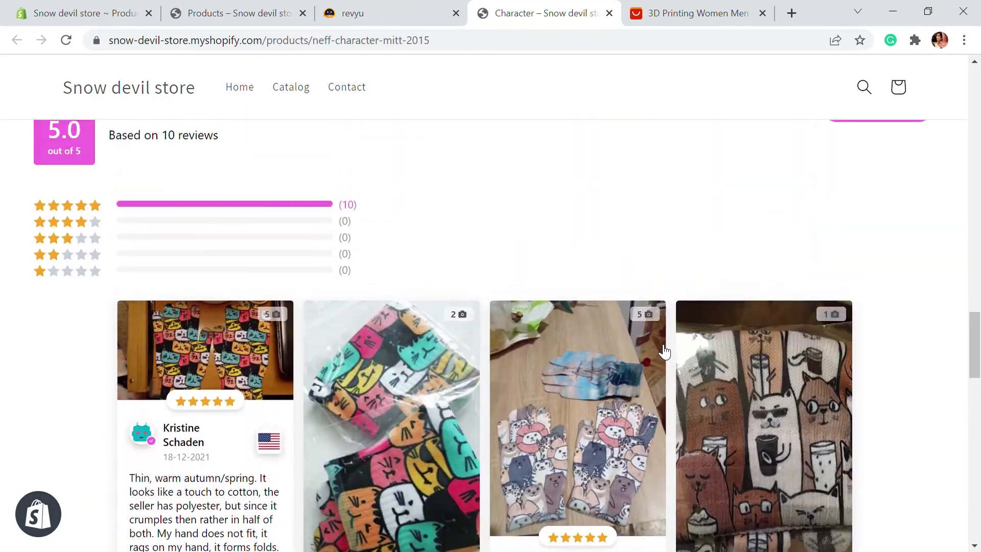
pyautogui.scroll(15, 665, 351)
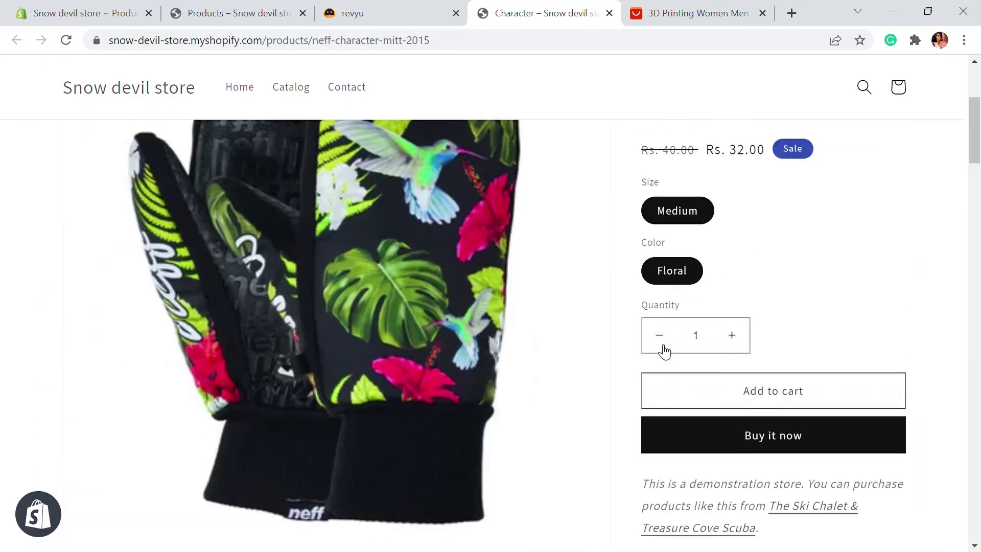
pyautogui.hotkey('ctrl', 'w')
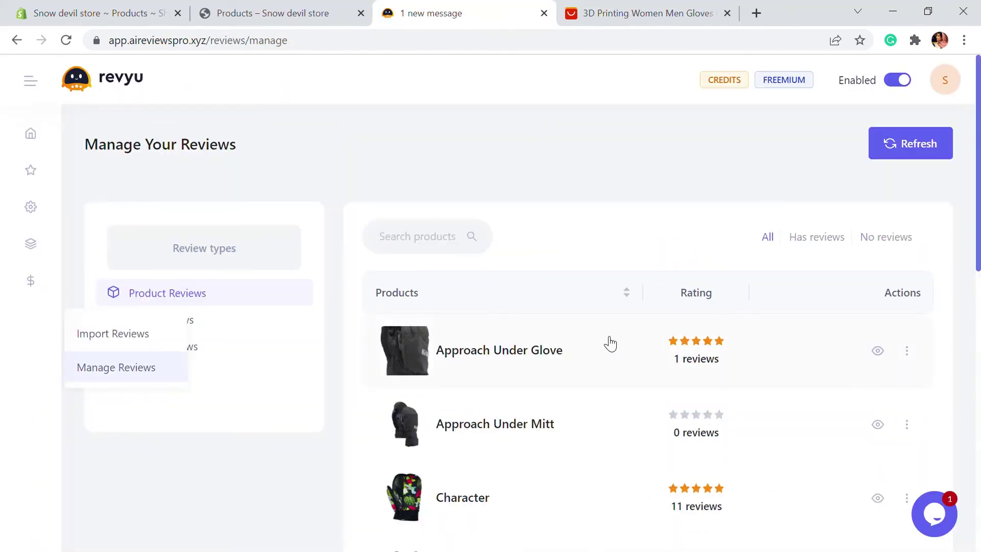
# Fix the Approach Under Glove review dates so its five-star review reads 20-02-2022.
pyautogui.click(525, 356)
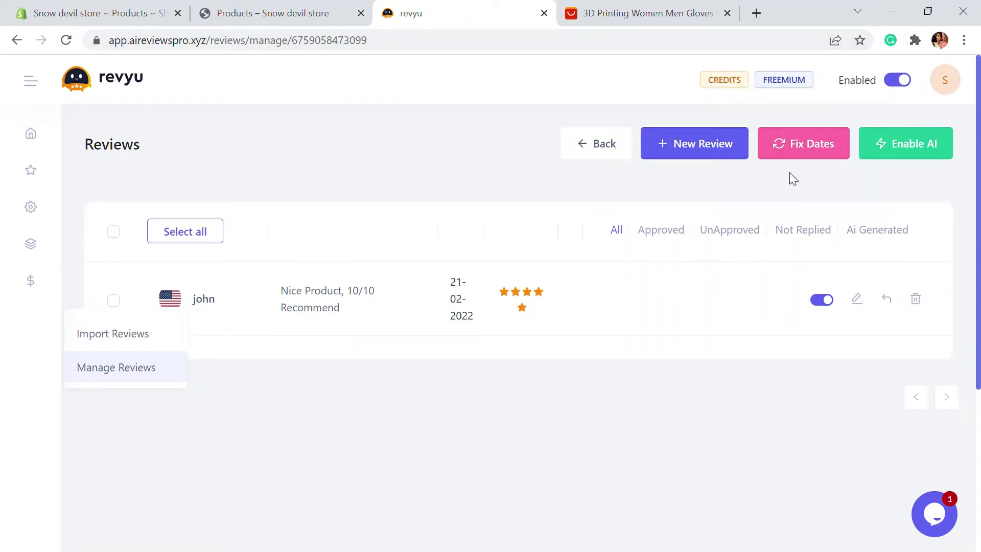
pyautogui.click(795, 144)
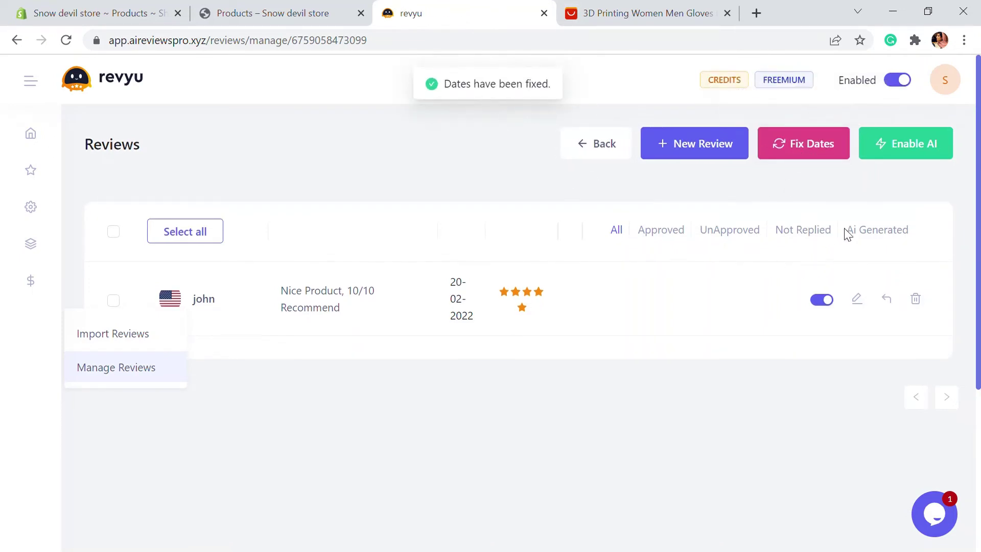
# Switch on the AI Review generator in Revyu's AI features.
pyautogui.click(888, 147)
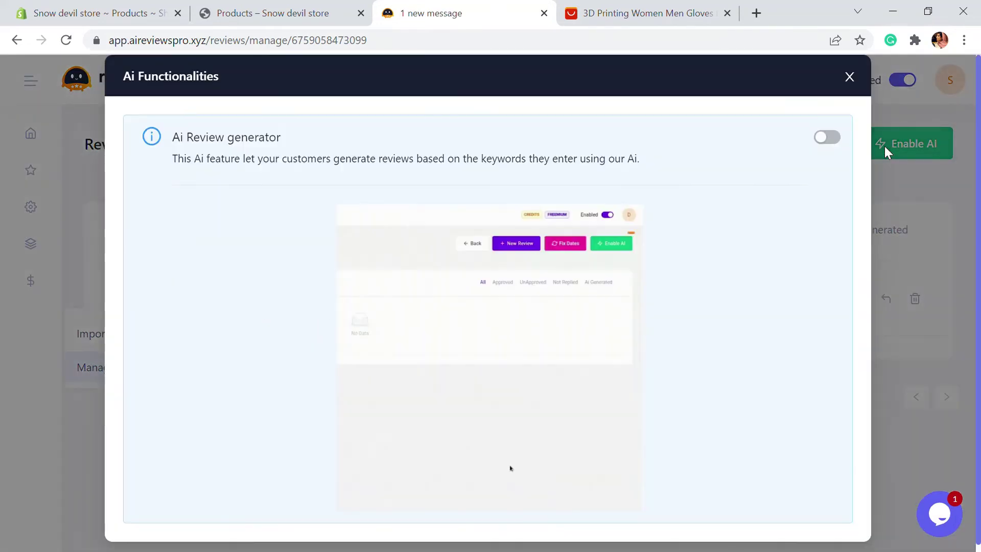
pyautogui.click(825, 143)
pyautogui.scroll(-3, 796, 194)
pyautogui.scroll(-1, 796, 195)
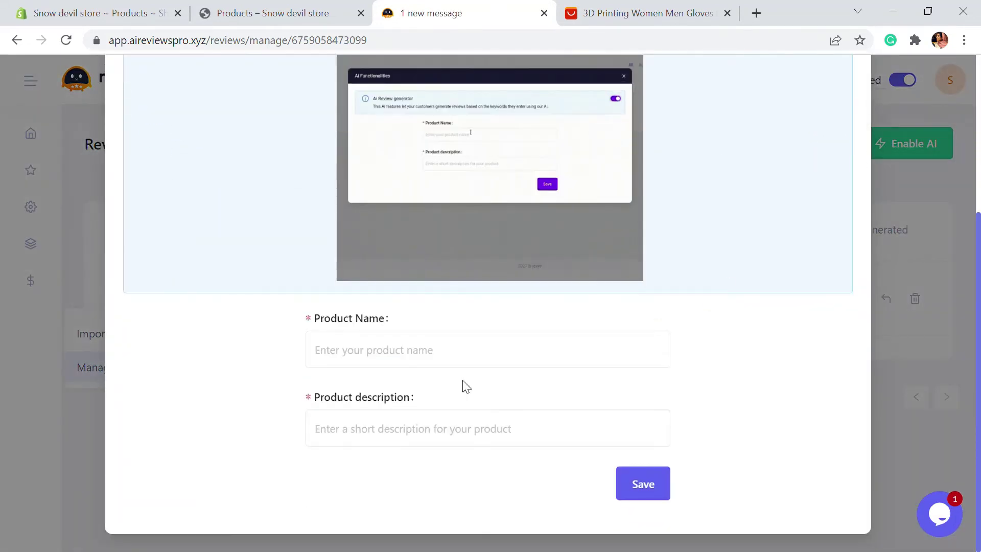
# Save product details named Gloves with the pasted FLEX AND RESPONSE feature description.
pyautogui.click(382, 354)
pyautogui.write('Gloves')
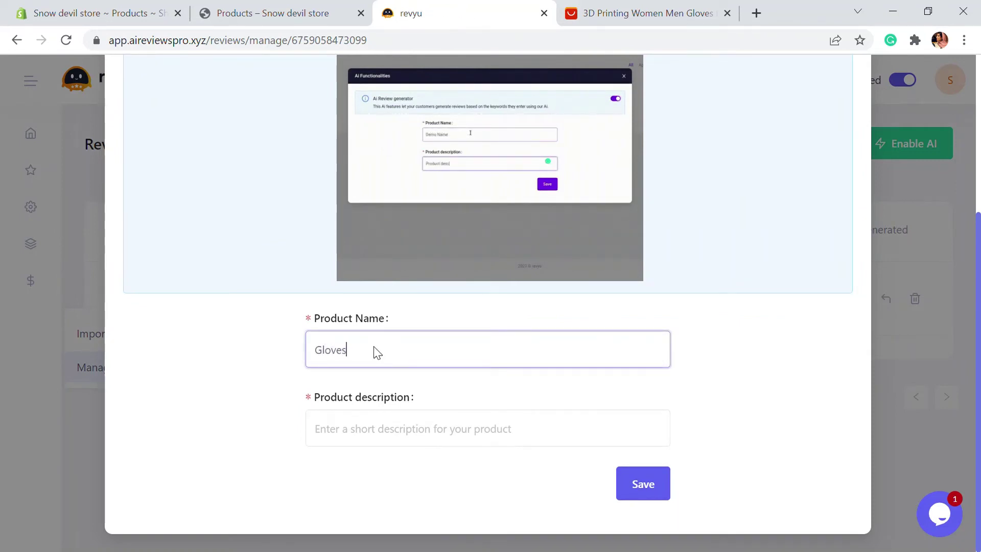
pyautogui.click(411, 448)
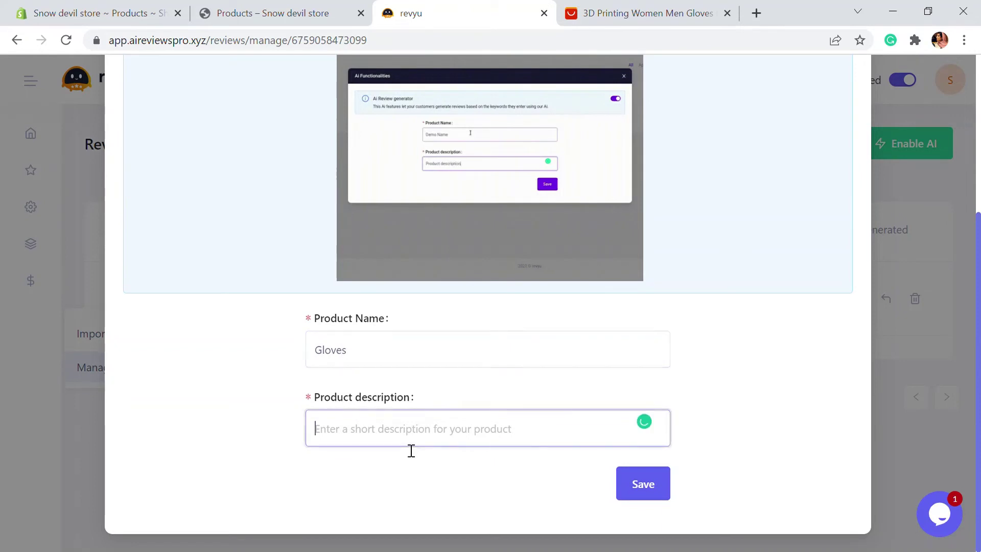
pyautogui.press('alt')
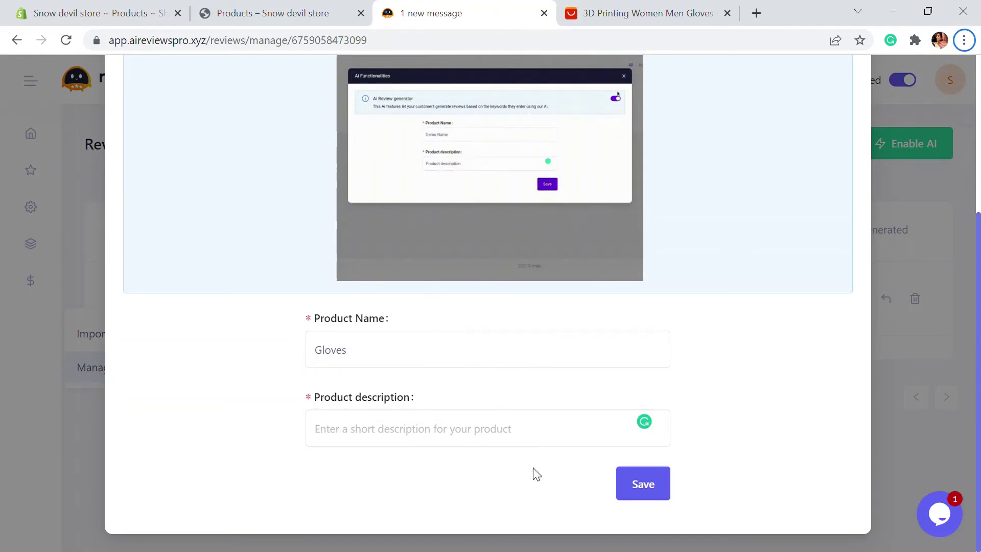
pyautogui.write('FLEX AND RESPONSE: Wishbone Upper Cuff, Oversized Flex Notches, NEW 1:1 Medium Flex PowerUP Tongue, and GripLITE Backstay COMFORT: Total Comfort Construction, Shrinkage™ Footprint Reduction Technology, Snow-Proof Internal Gusset, and Level 2 Molded EVA Footbed with ESS Support Shank and Aegis™ Antimicrobial Coating')
pyautogui.click(636, 492)
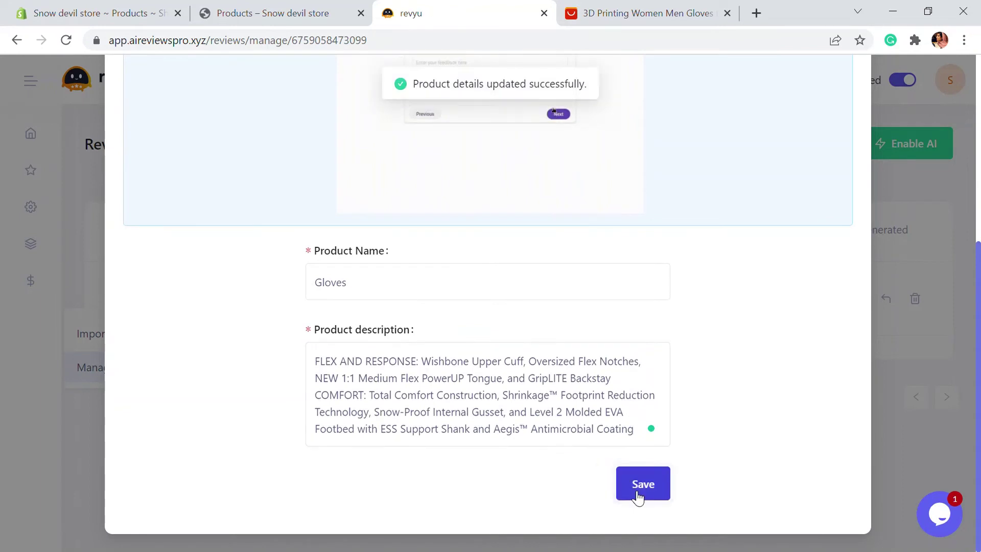
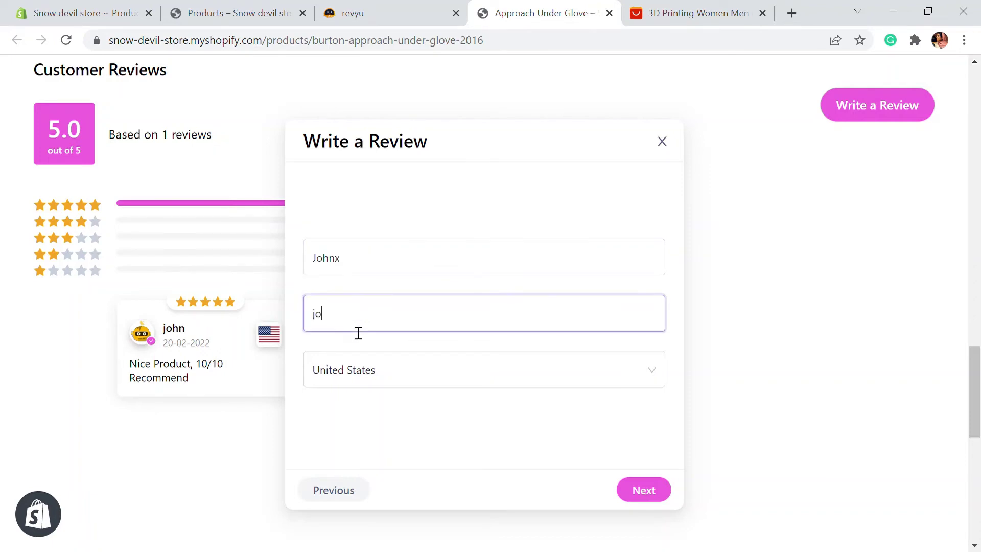
# Finish entering the reviewer's e-mail address and advance to the review text step.
pyautogui.write('mail.')
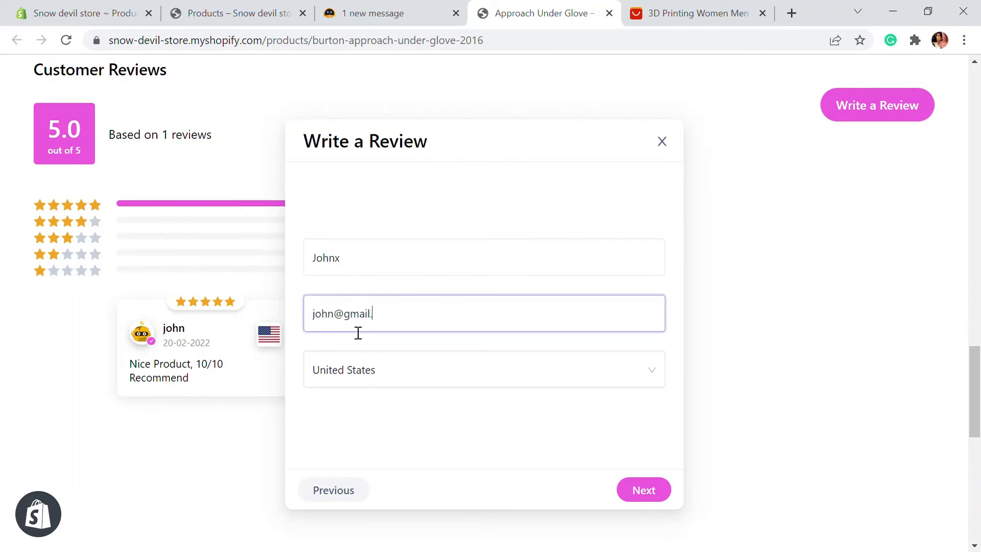
pyautogui.write('com')
pyautogui.scroll(1, 650, 444)
pyautogui.scroll(-3, 651, 445)
pyautogui.click(659, 412)
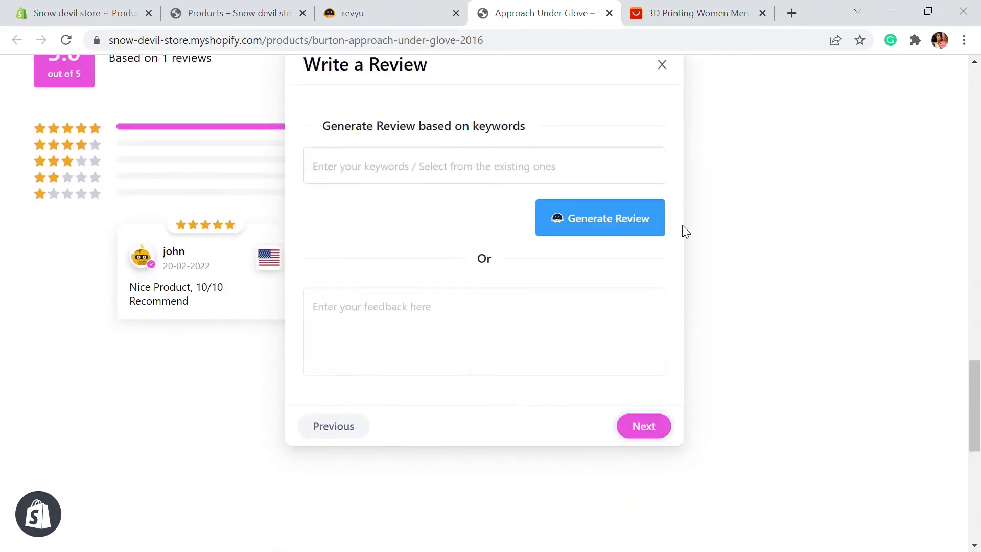
pyautogui.scroll(2, 543, 324)
pyautogui.scroll(-1, 532, 252)
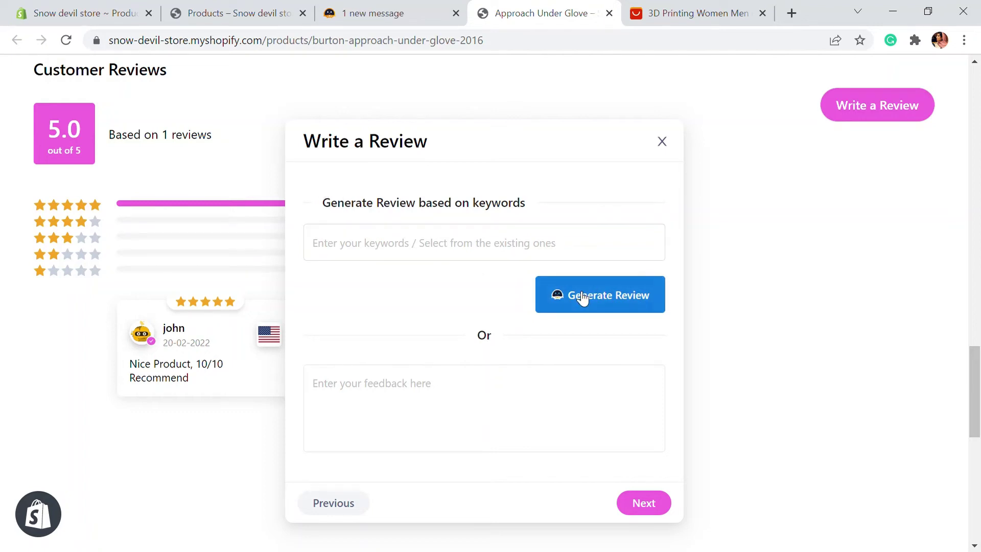
# Pick the keywords Great Product, Attractive and Awesome Product for the review.
pyautogui.click(537, 251)
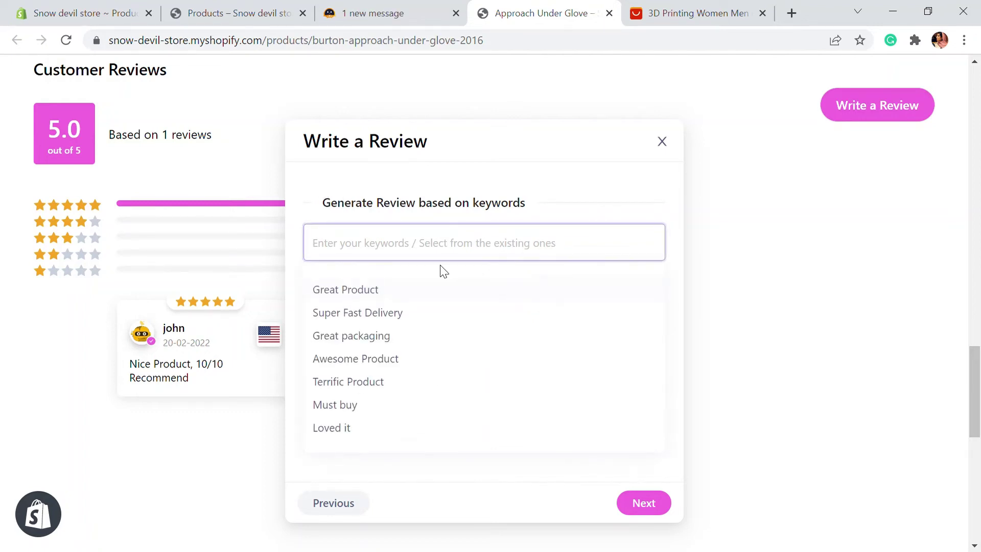
pyautogui.click(375, 284)
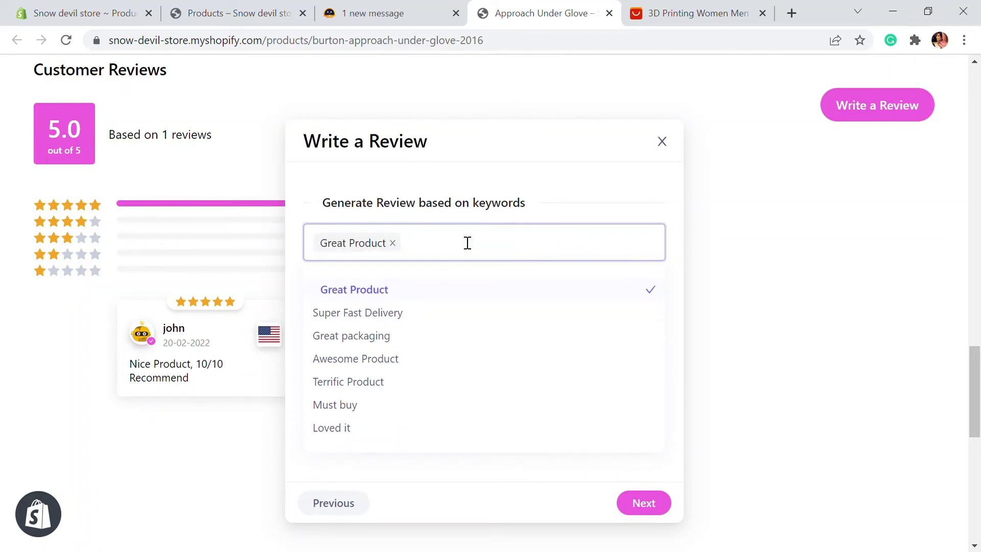
pyautogui.write('Attractive,')
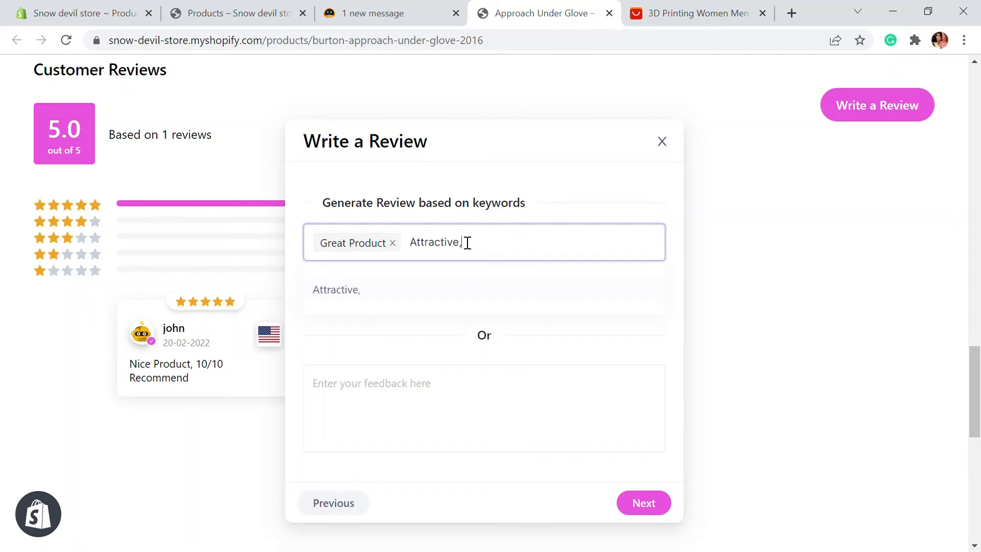
pyautogui.press('BackSpace')
pyautogui.click(390, 305)
pyautogui.click(523, 239)
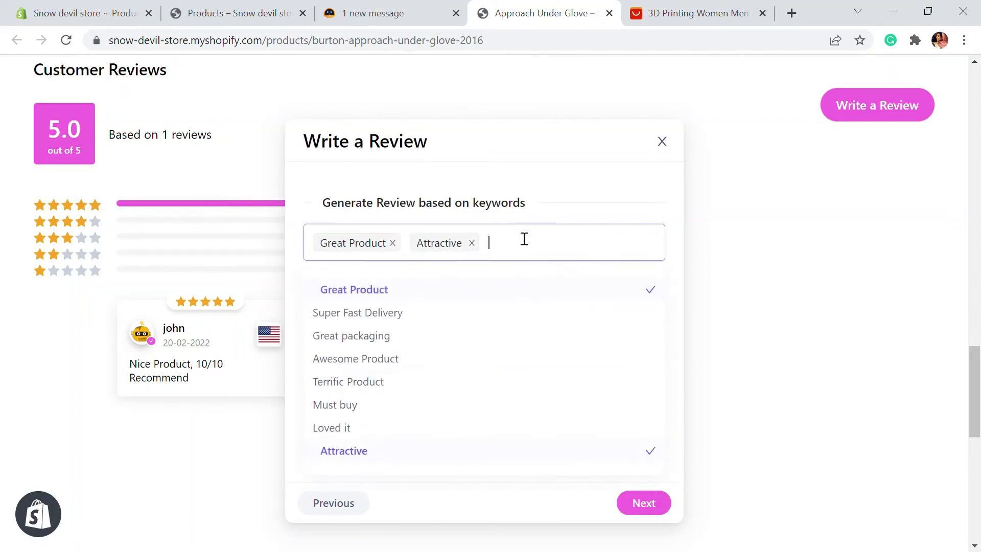
pyautogui.scroll(-3, 438, 332)
pyautogui.scroll(2, 389, 286)
pyautogui.click(381, 280)
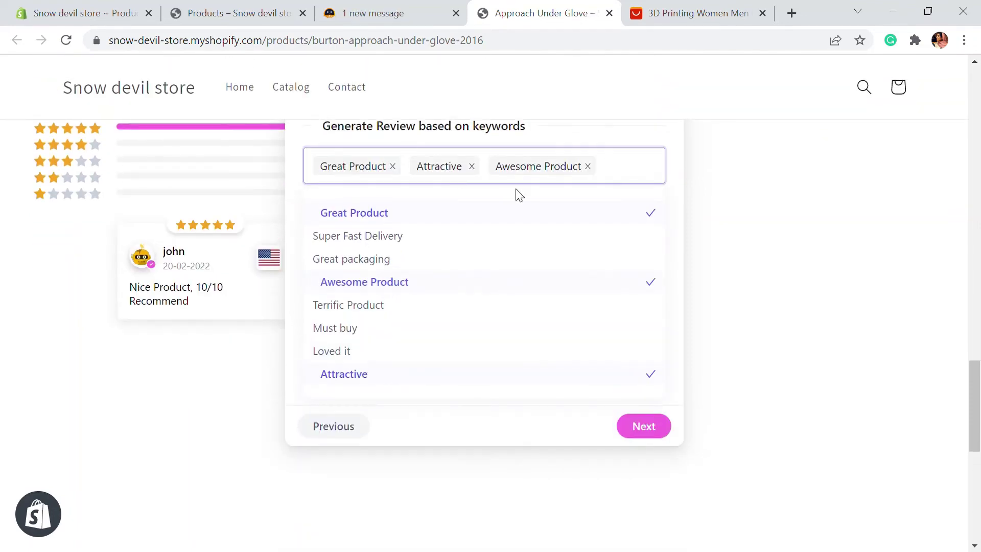
pyautogui.scroll(2, 517, 193)
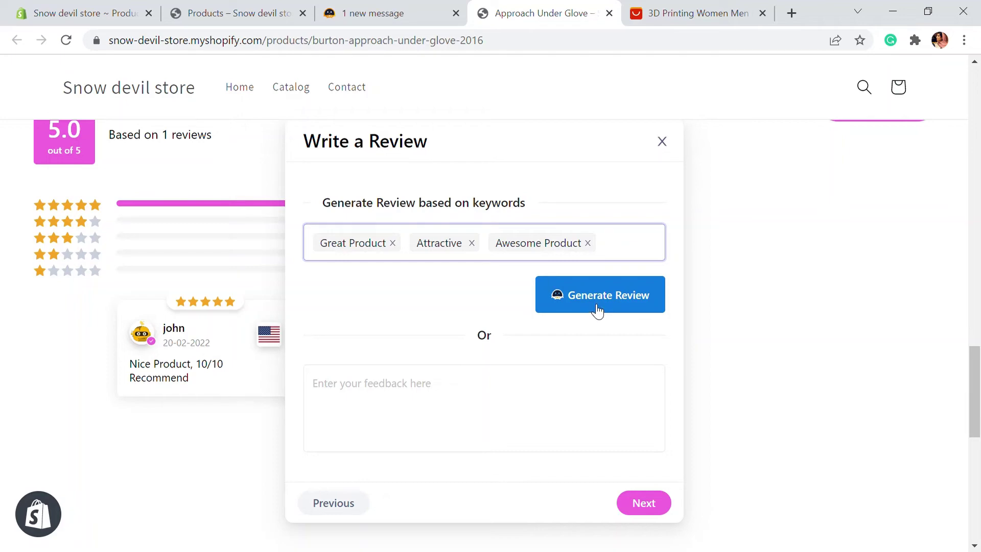
# Generate the glove review from the keywords and advance to the photo upload step.
pyautogui.click(594, 306)
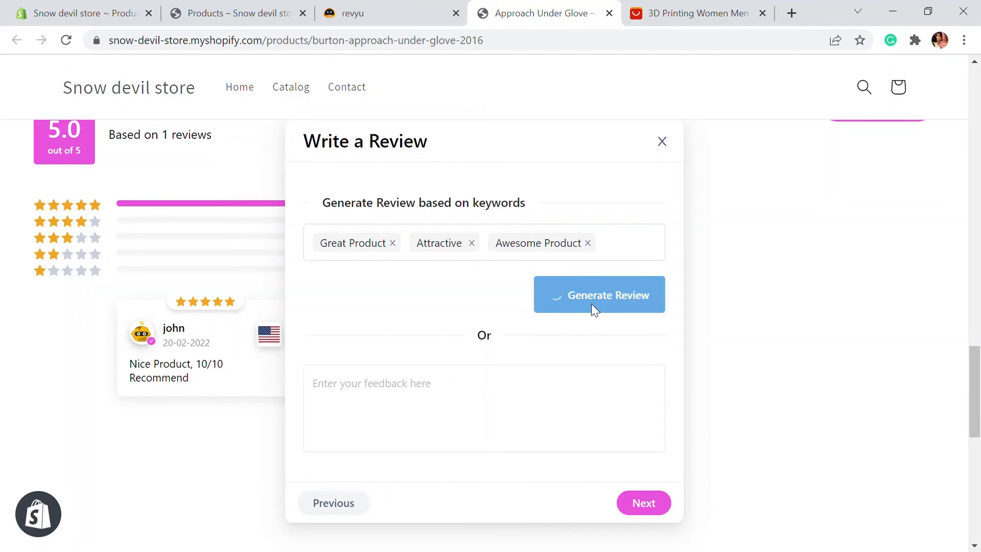
pyautogui.scroll(-1, 580, 368)
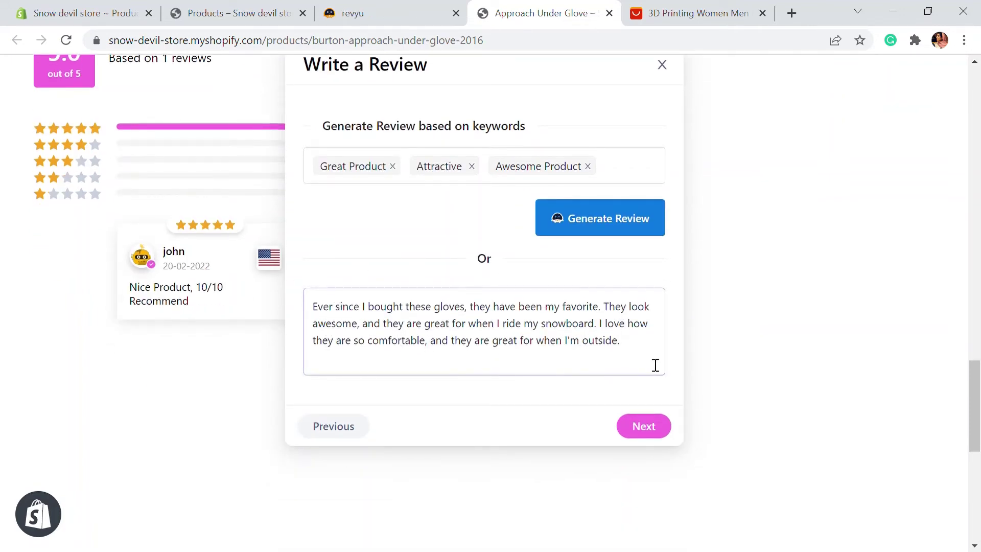
pyautogui.click(652, 435)
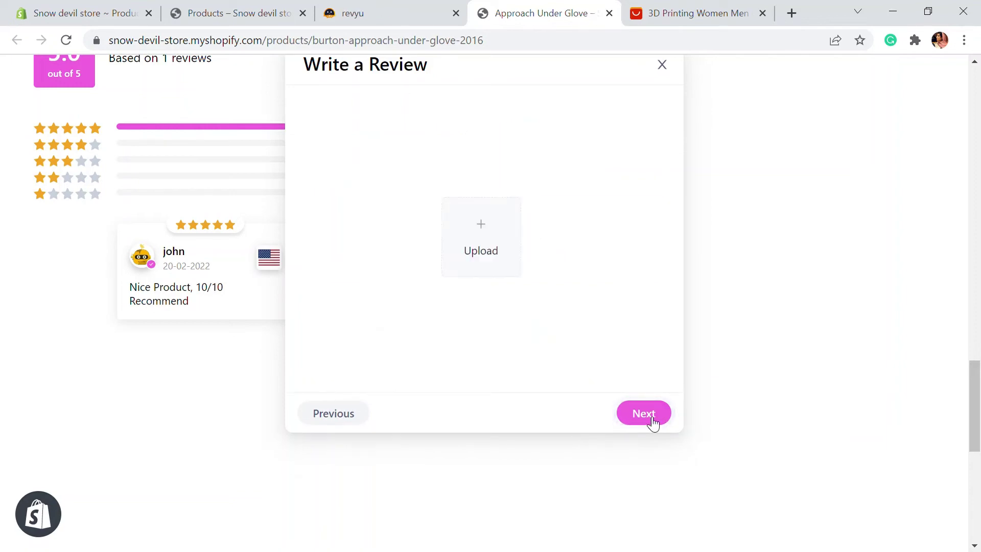
# Skip photos and submit the glove review, then open bulk actions for Aera's reviews in revyu.
pyautogui.click(650, 422)
pyautogui.click(612, 413)
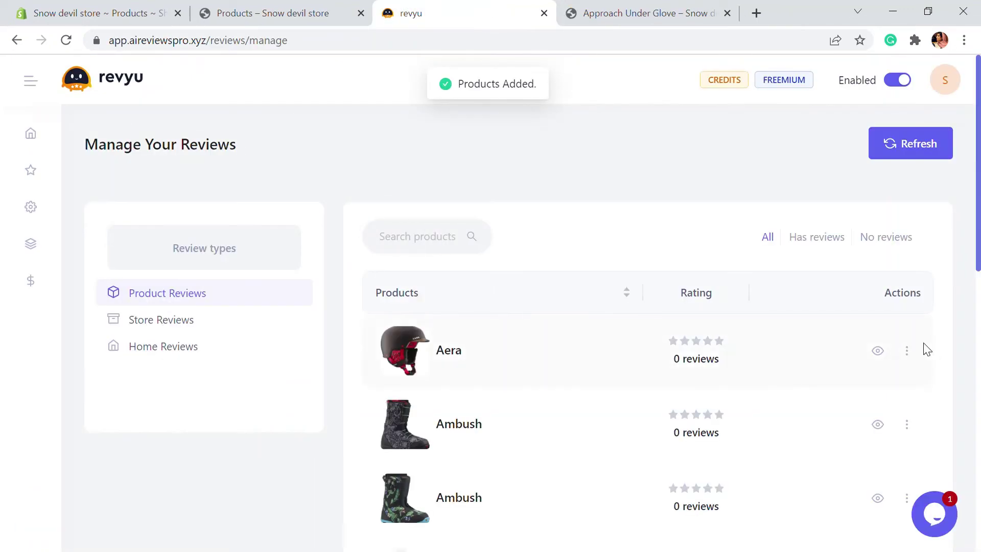
pyautogui.click(907, 351)
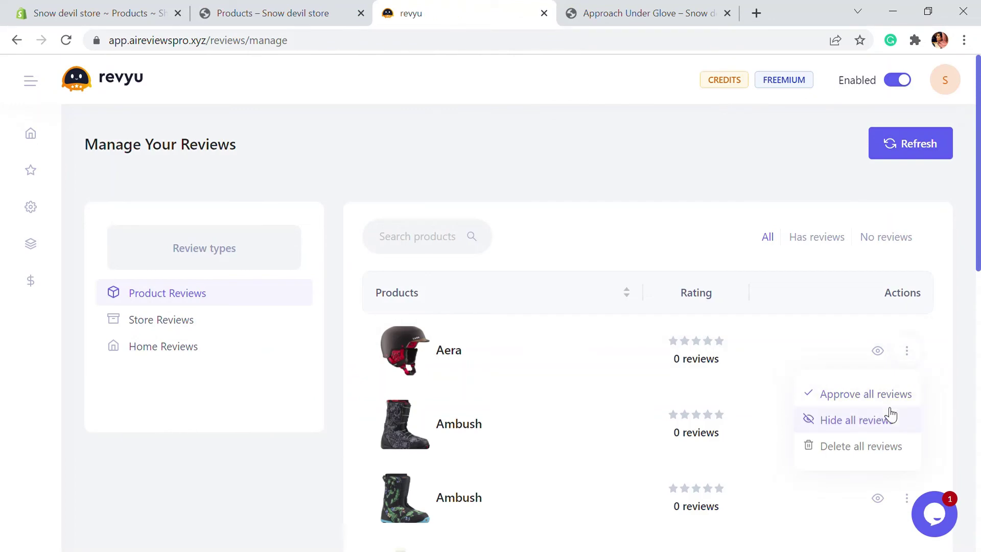
# Open the Approach Under Glove reviews and re-save the newer review until 'Review updated!' appears.
pyautogui.click(890, 358)
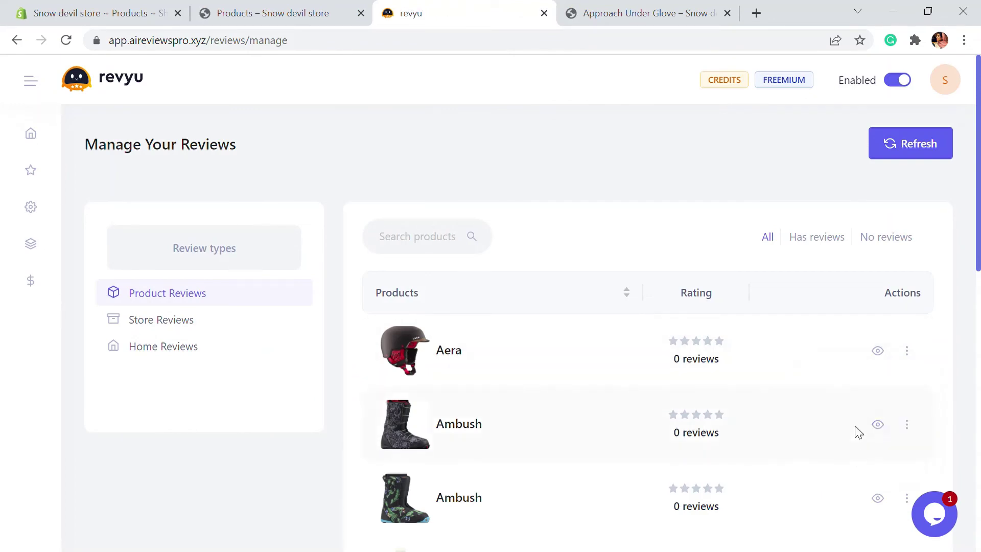
pyautogui.scroll(-10, 767, 357)
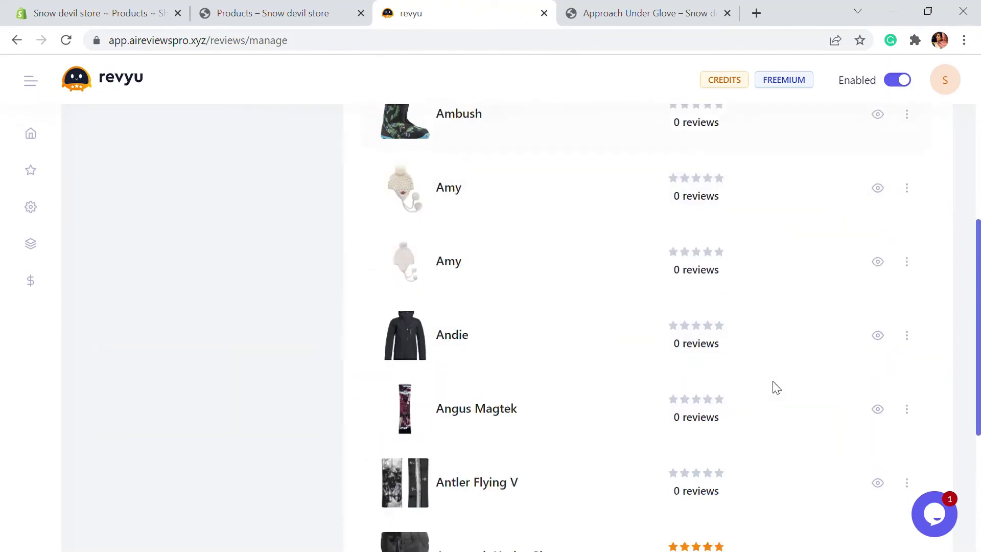
pyautogui.click(534, 376)
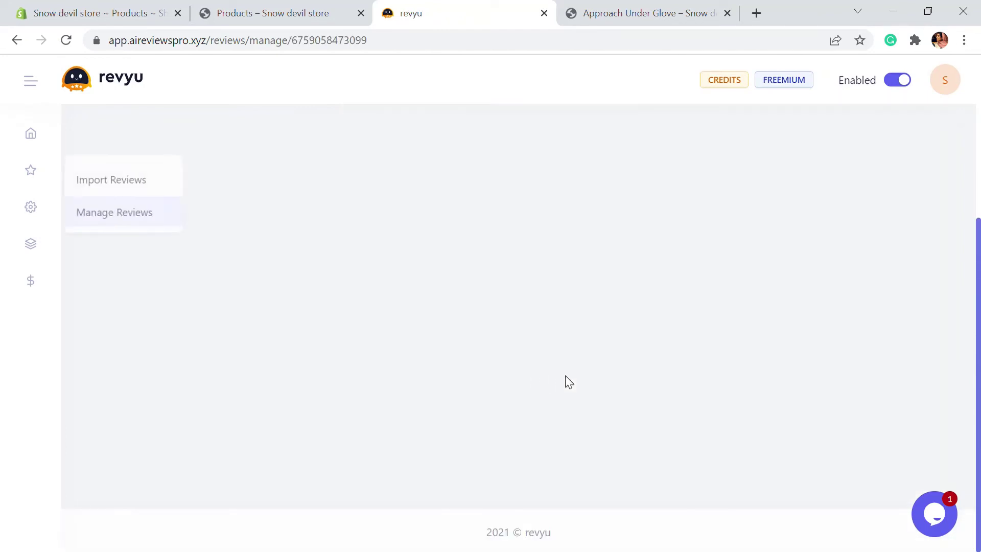
pyautogui.scroll(3, 688, 333)
pyautogui.scroll(2, 687, 333)
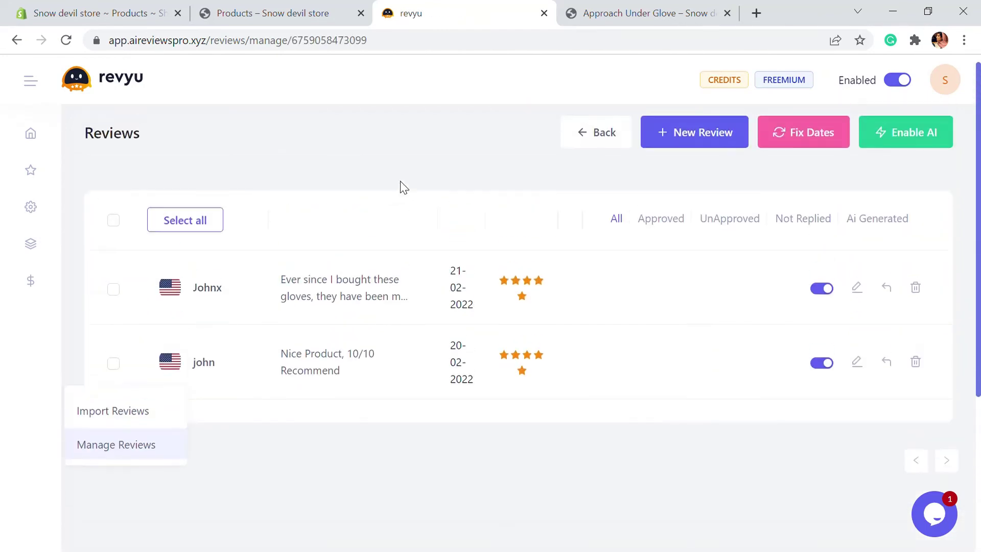
pyautogui.click(857, 287)
pyautogui.scroll(-4, 437, 265)
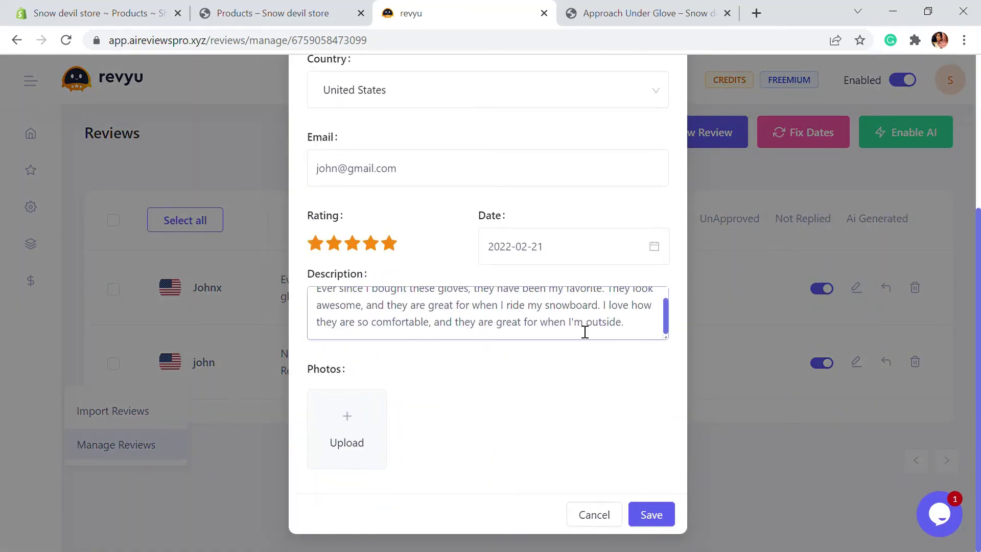
pyautogui.scroll(-1, 585, 330)
pyautogui.click(652, 515)
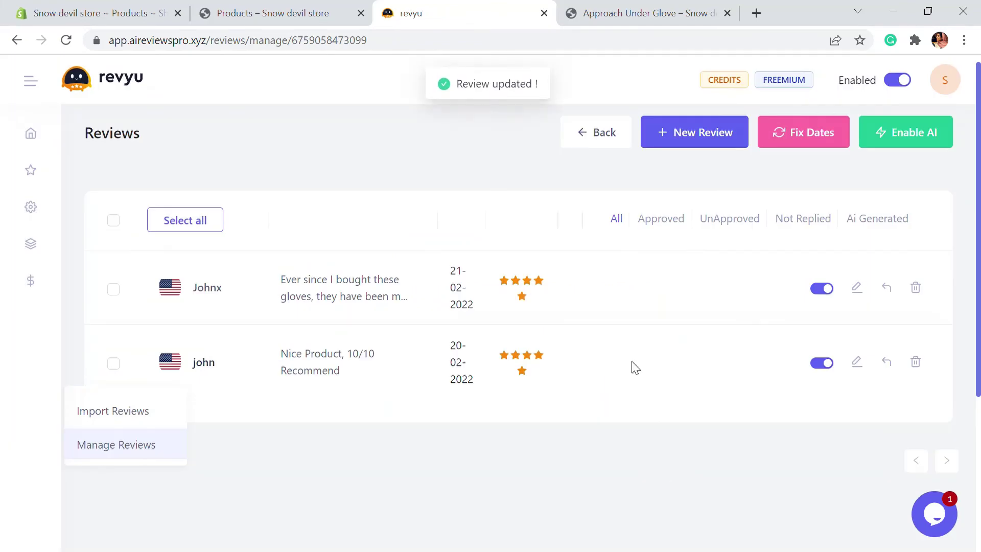
# Send an AI-generated thank-you reply to the newest glove review.
pyautogui.click(887, 289)
pyautogui.click(440, 394)
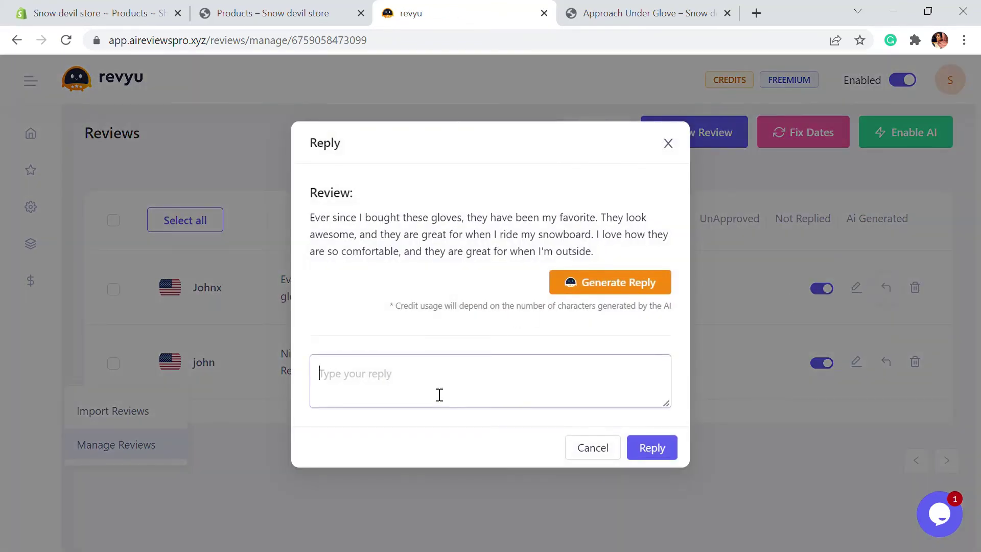
pyautogui.write('Than')
pyautogui.press('BackSpace')
pyautogui.press('BackSpace')
pyautogui.press('BackSpace')
pyautogui.press('BackSpace')
pyautogui.press('BackSpace')
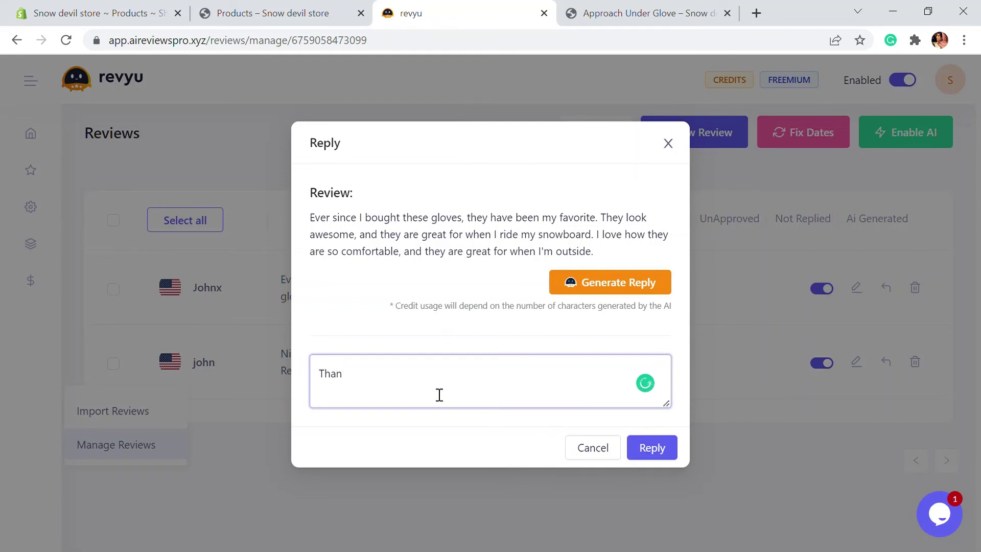
pyautogui.click(589, 284)
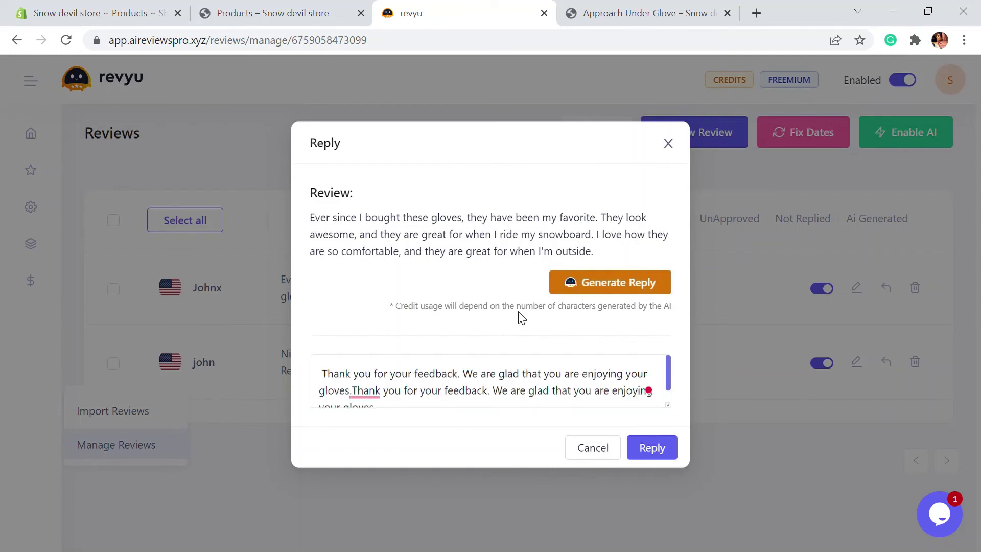
pyautogui.scroll(-1, 471, 386)
pyautogui.scroll(1, 525, 376)
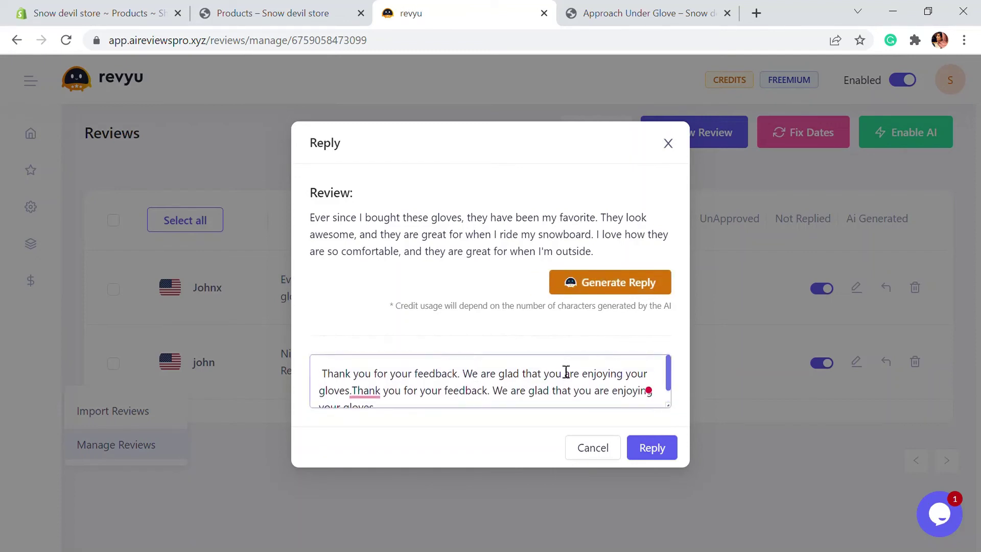
pyautogui.scroll(-1, 510, 394)
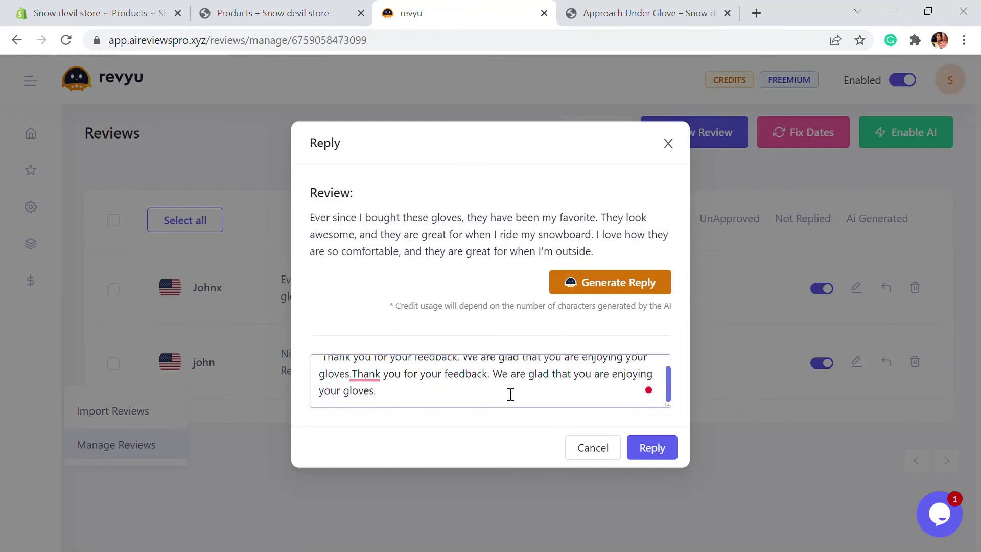
pyautogui.click(655, 449)
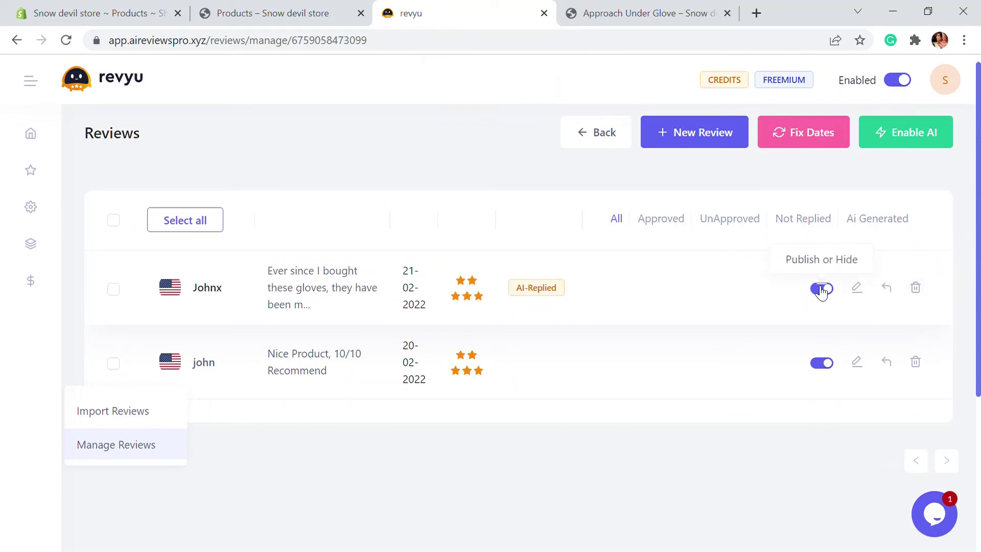
# Turn on the popup review widget (Default Theme, Horizontal, Bottom Left) and save it.
pyautogui.click(31, 208)
pyautogui.moveTo(44, 242)
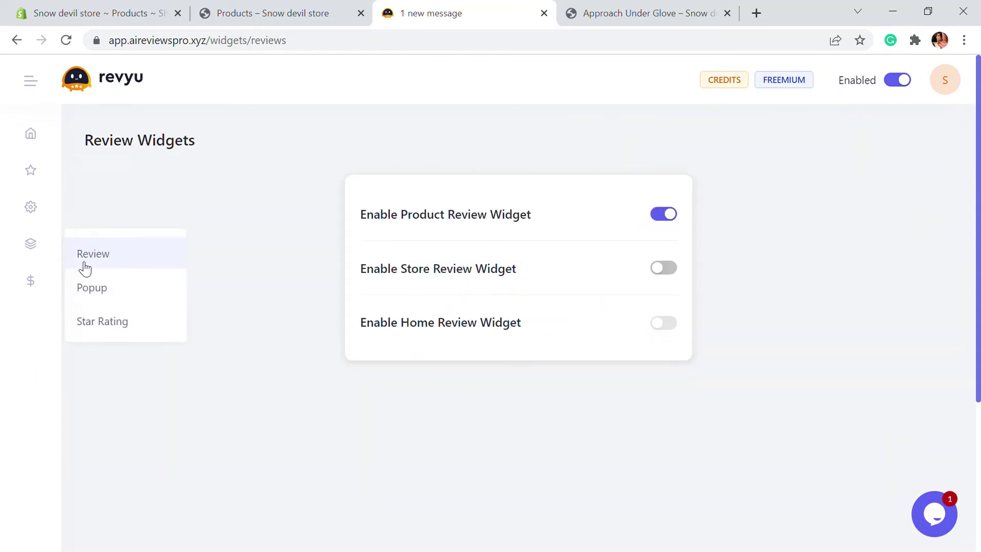
pyautogui.click(100, 289)
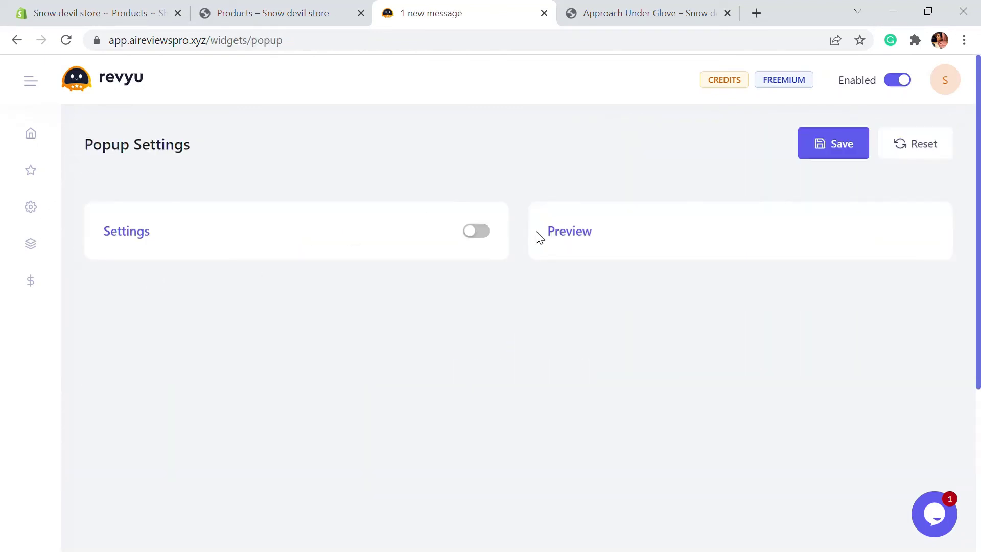
pyautogui.click(483, 233)
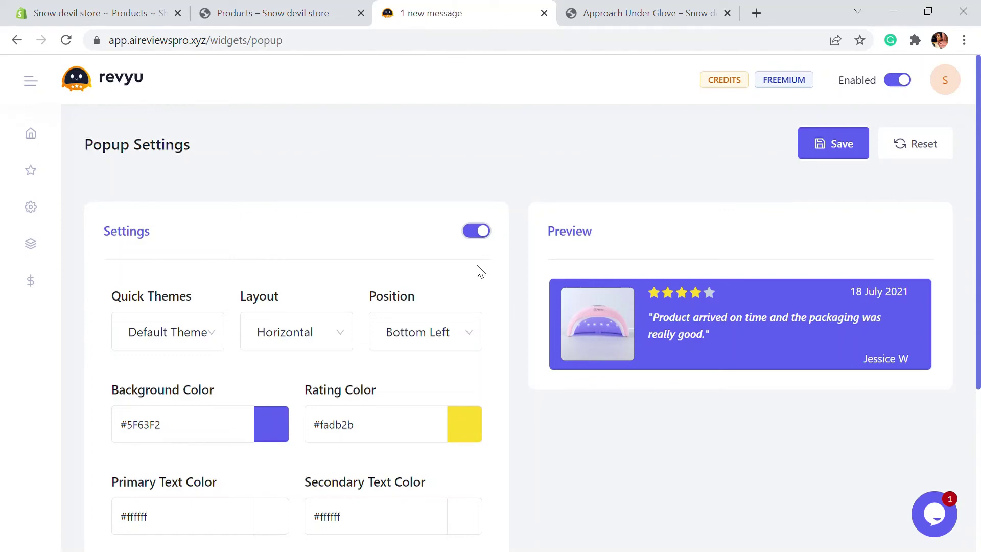
pyautogui.scroll(-4, 477, 269)
pyautogui.scroll(4, 477, 269)
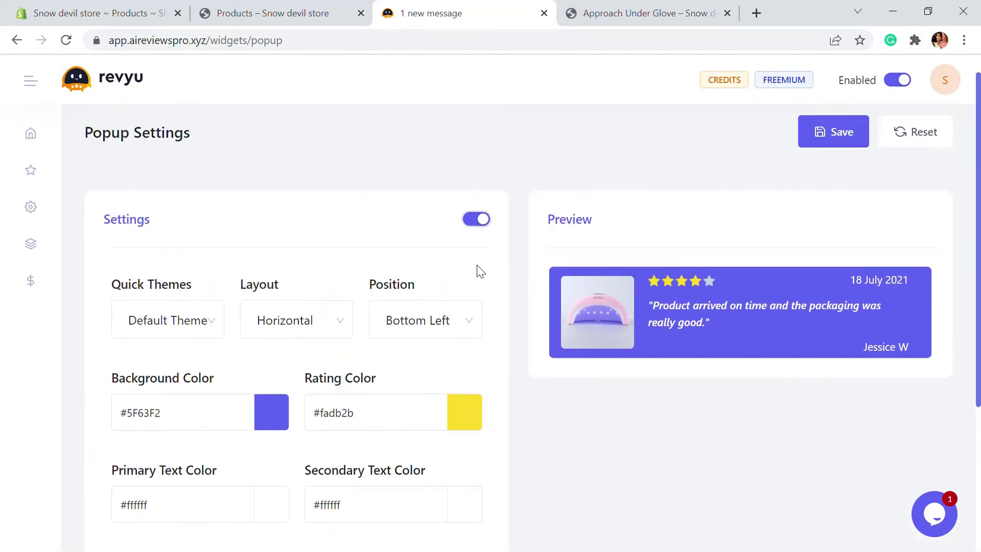
pyautogui.click(844, 147)
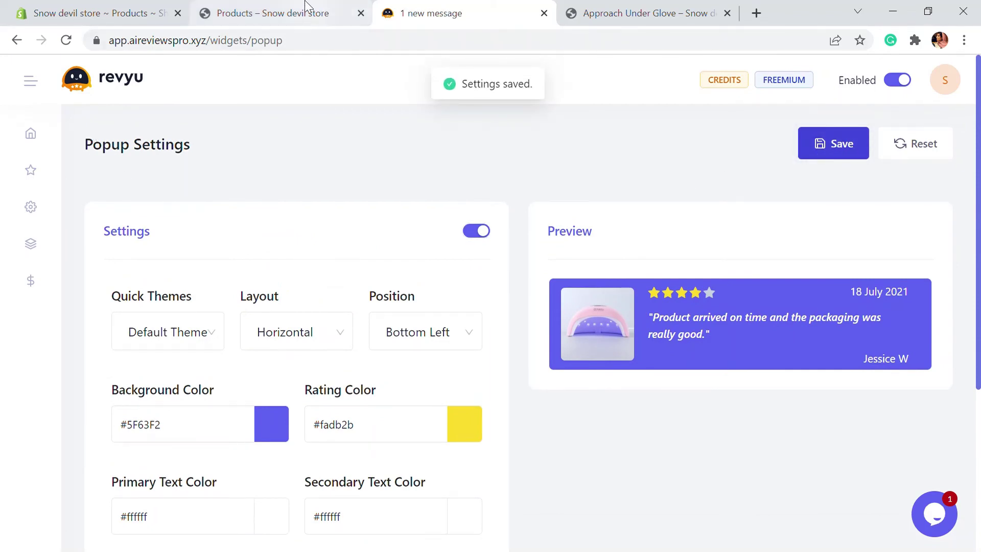
pyautogui.click(322, 11)
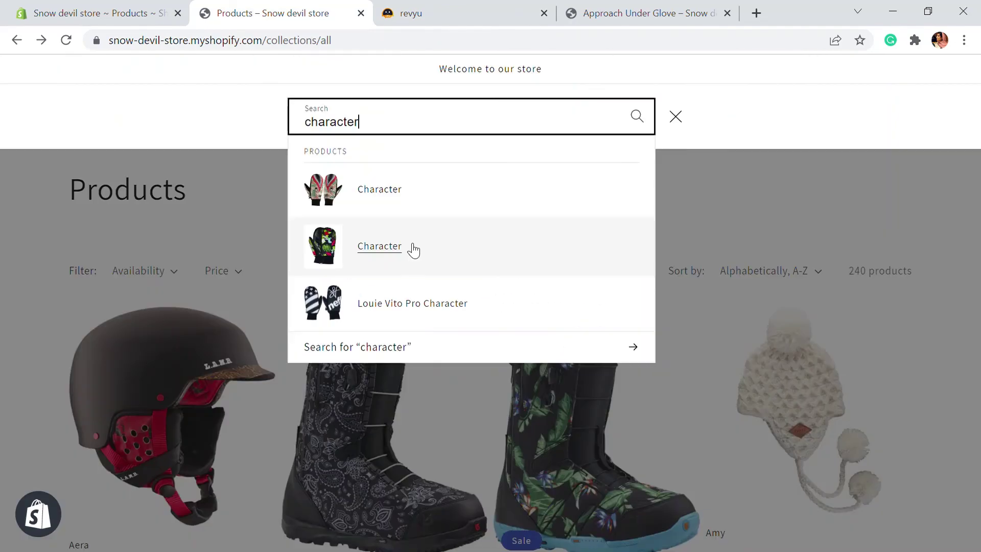
# Check the Character mitt product page for its reviews and the bottom-left review popup.
pyautogui.click(409, 248)
pyautogui.scroll(-5, 436, 230)
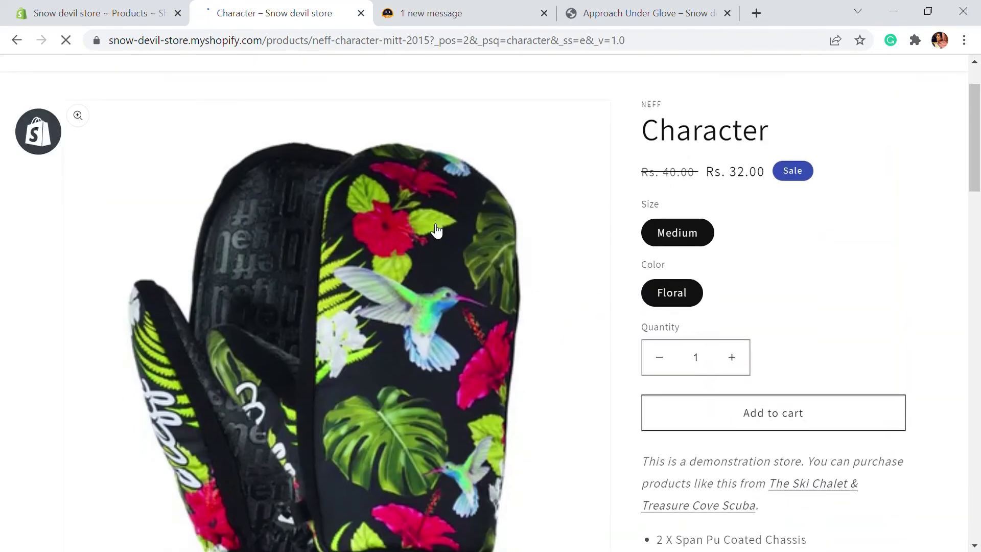
pyautogui.scroll(-12, 436, 230)
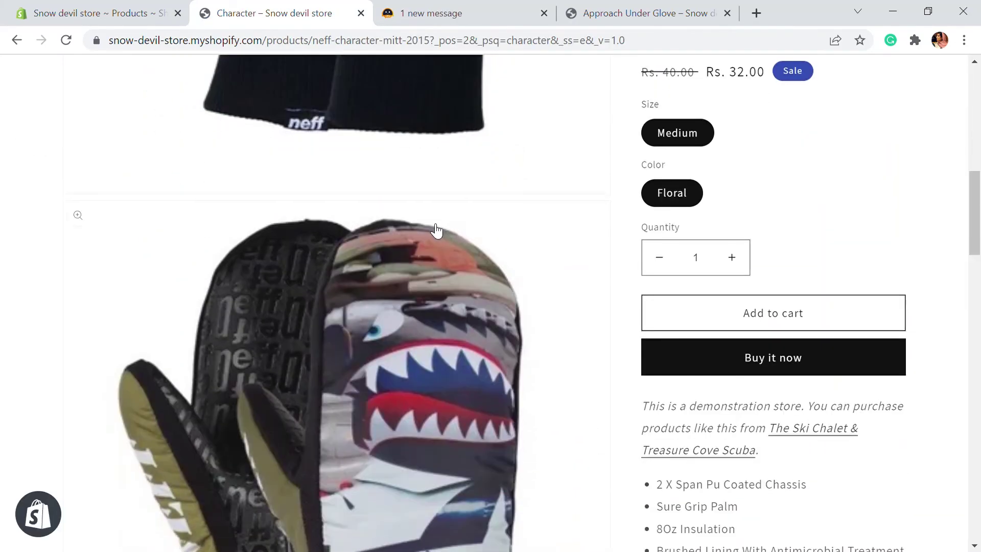
pyautogui.scroll(-10, 436, 231)
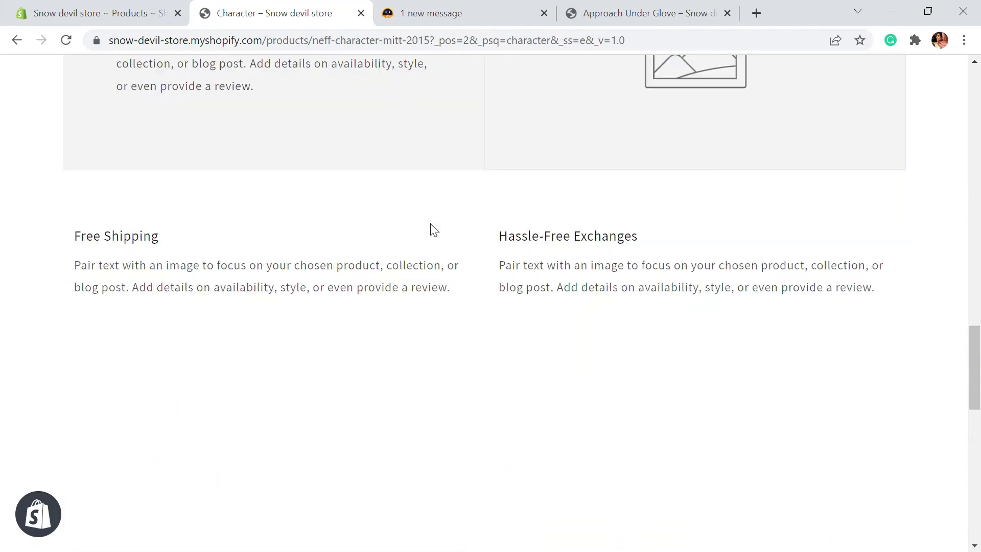
pyautogui.scroll(-3, 431, 230)
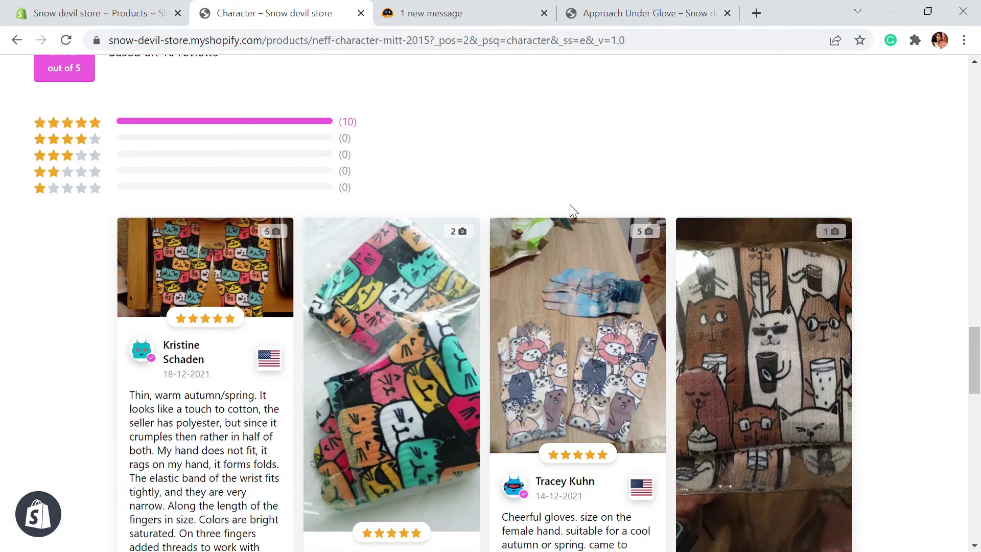
pyautogui.scroll(15, 572, 210)
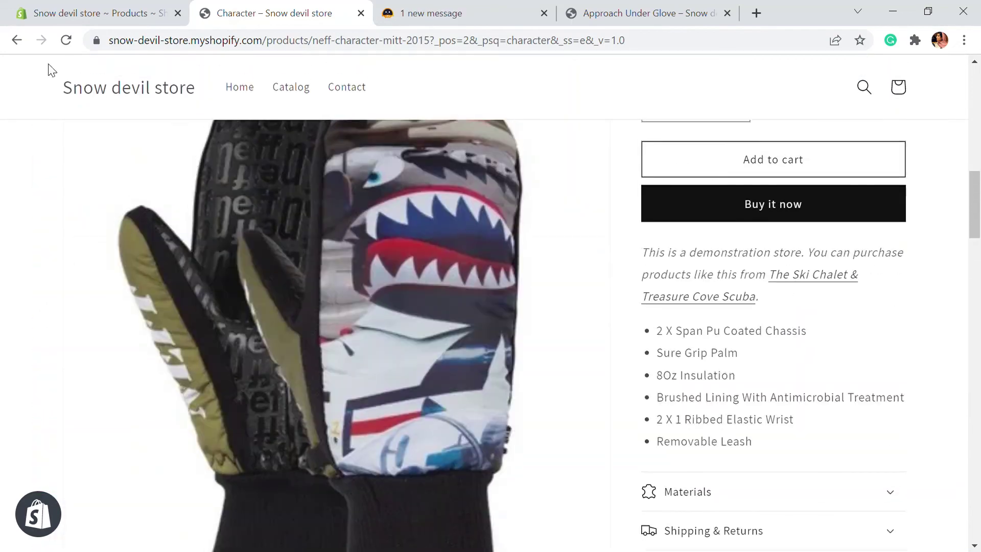
pyautogui.scroll(5, 526, 212)
pyautogui.scroll(-2, 833, 311)
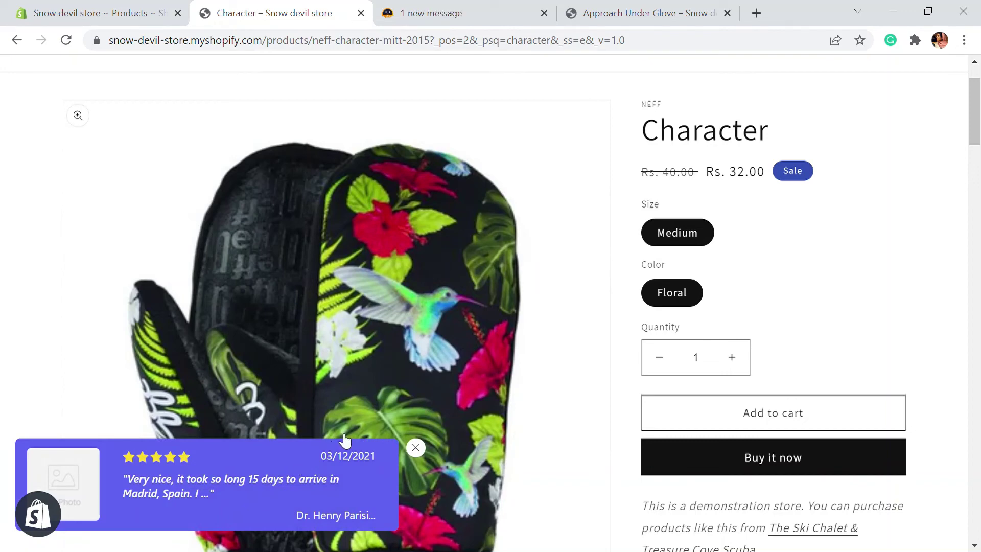
pyautogui.scroll(1, 578, 266)
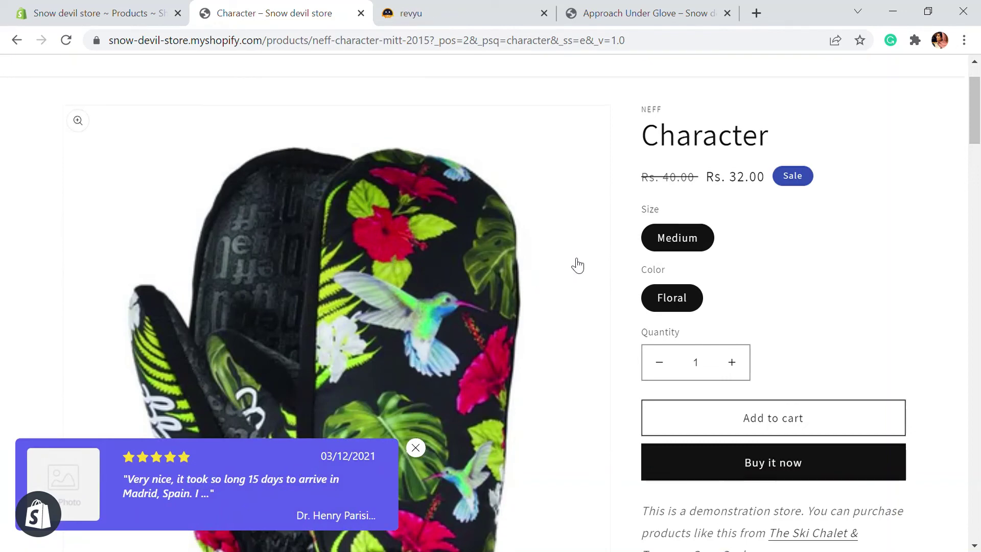
pyautogui.click(455, 15)
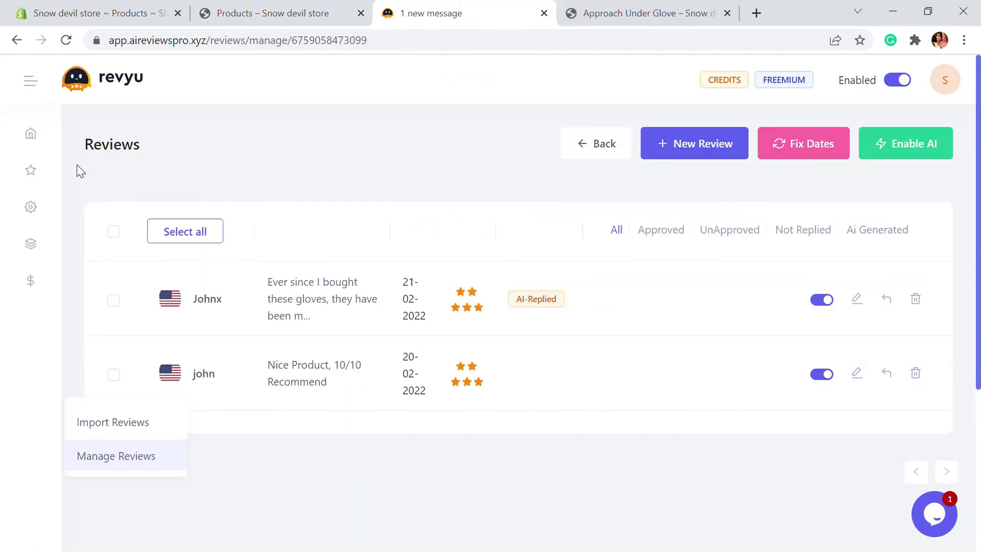
# In General settings, keep the rating filter at 3 stars and up and content at Mixed.
pyautogui.moveTo(41, 215)
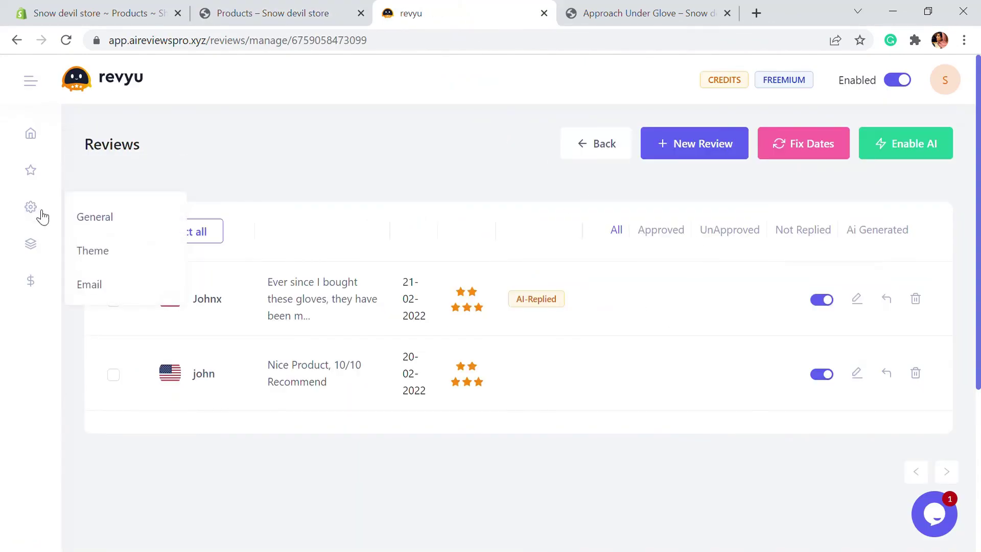
pyautogui.click(85, 216)
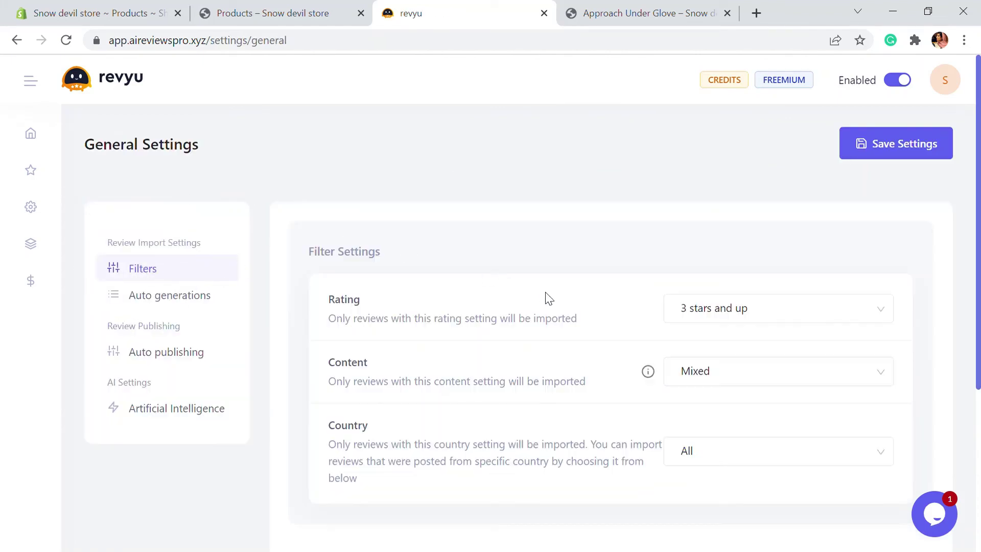
pyautogui.scroll(-1, 549, 298)
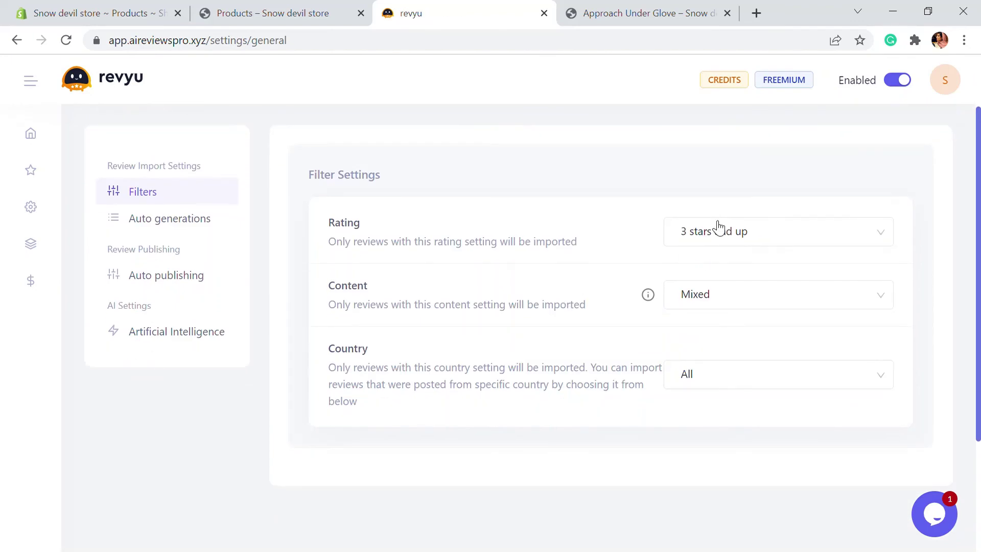
pyautogui.click(714, 238)
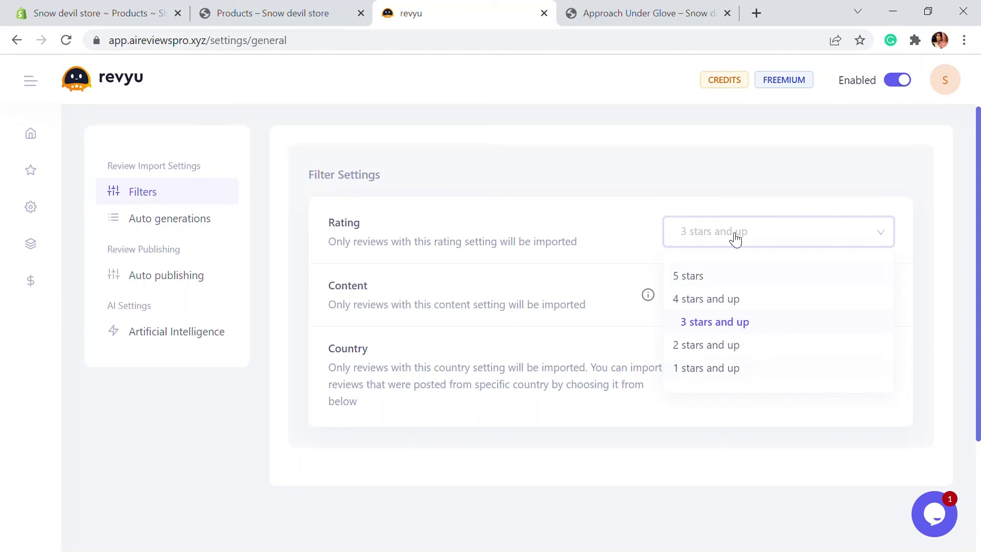
pyautogui.click(616, 173)
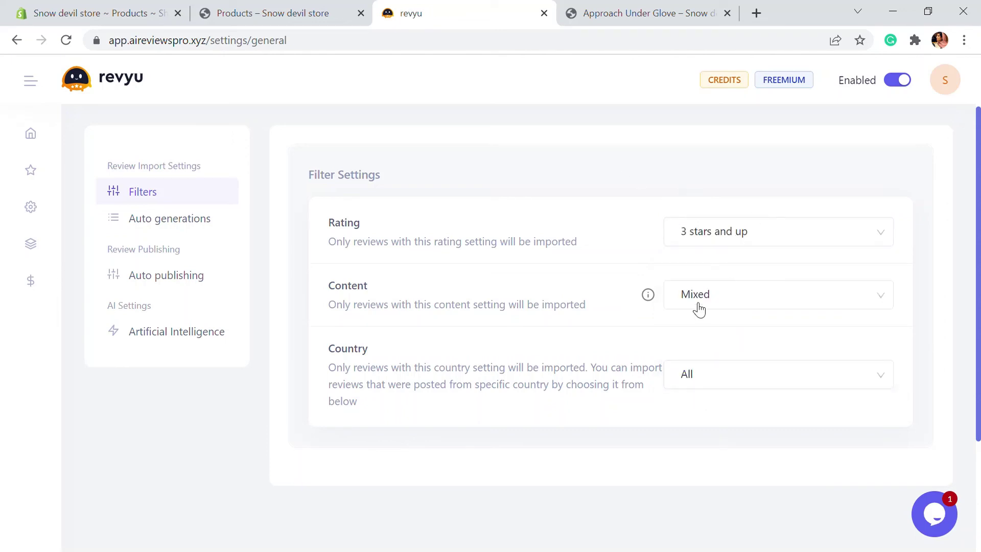
pyautogui.click(741, 305)
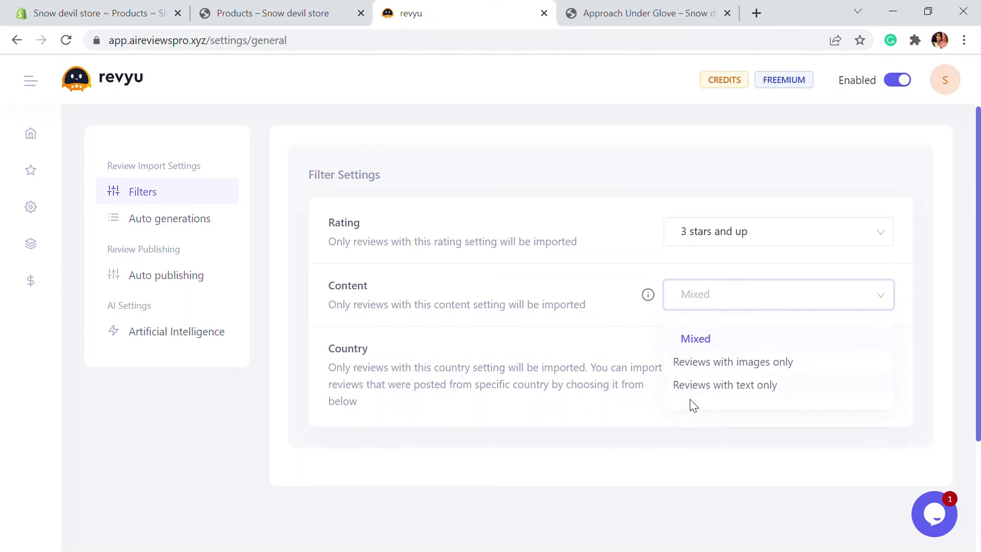
pyautogui.click(720, 299)
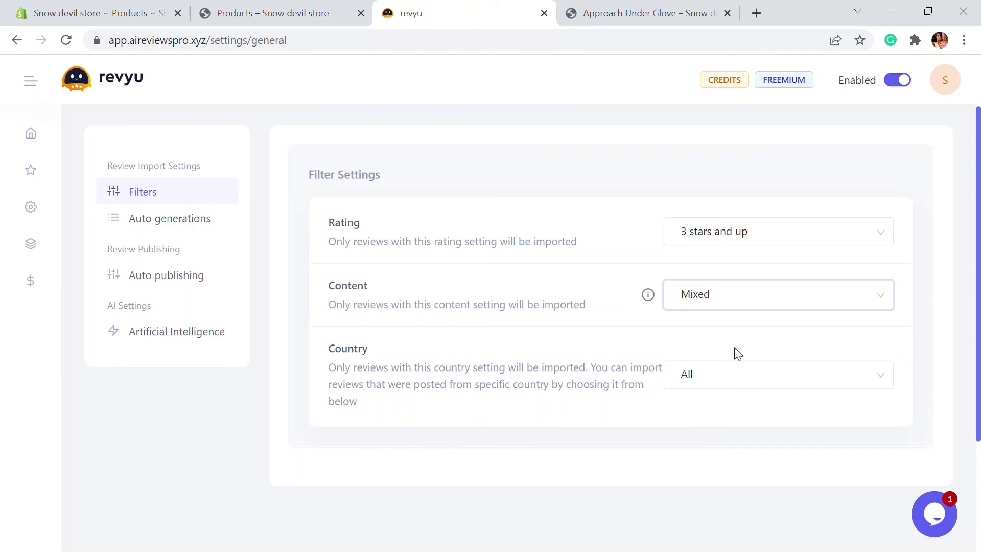
pyautogui.click(184, 217)
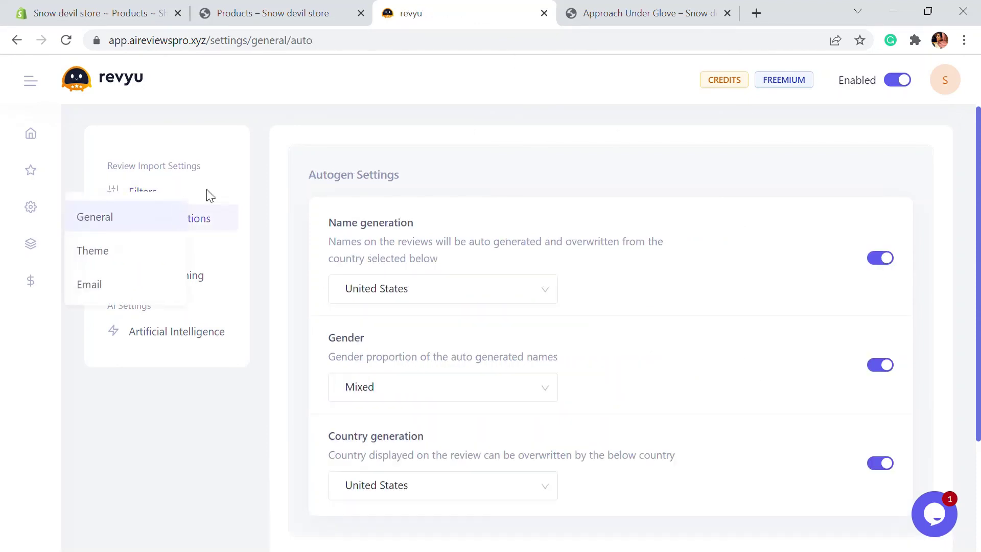
# Look over the Autogen settings (United States names and countries, Mixed gender), then go to Auto publishing.
pyautogui.scroll(-2, 483, 210)
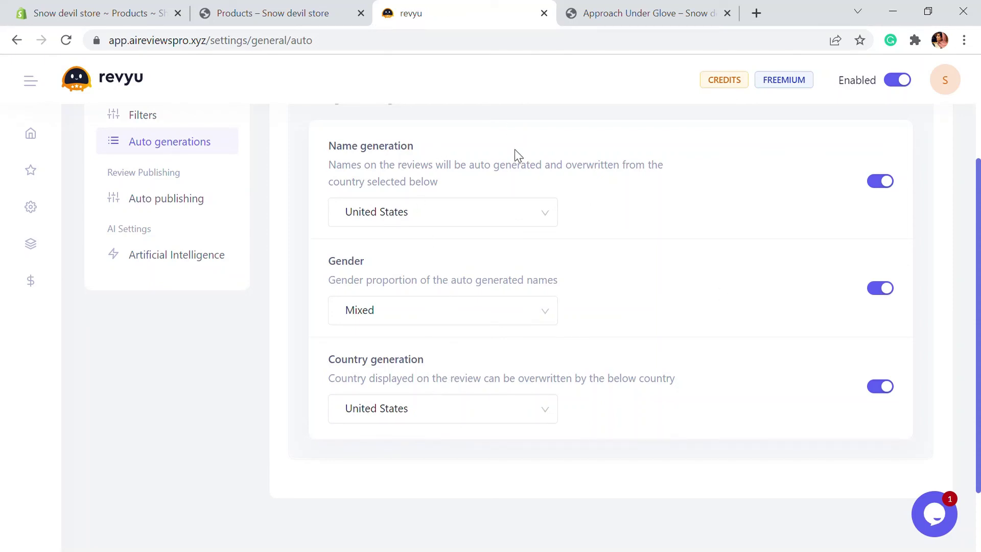
pyautogui.scroll(2, 261, 260)
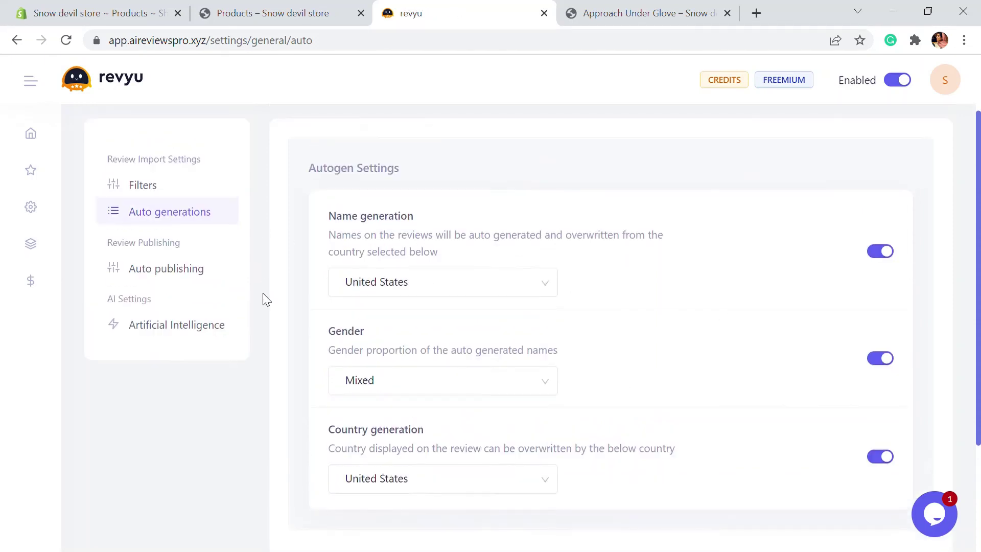
pyautogui.click(166, 278)
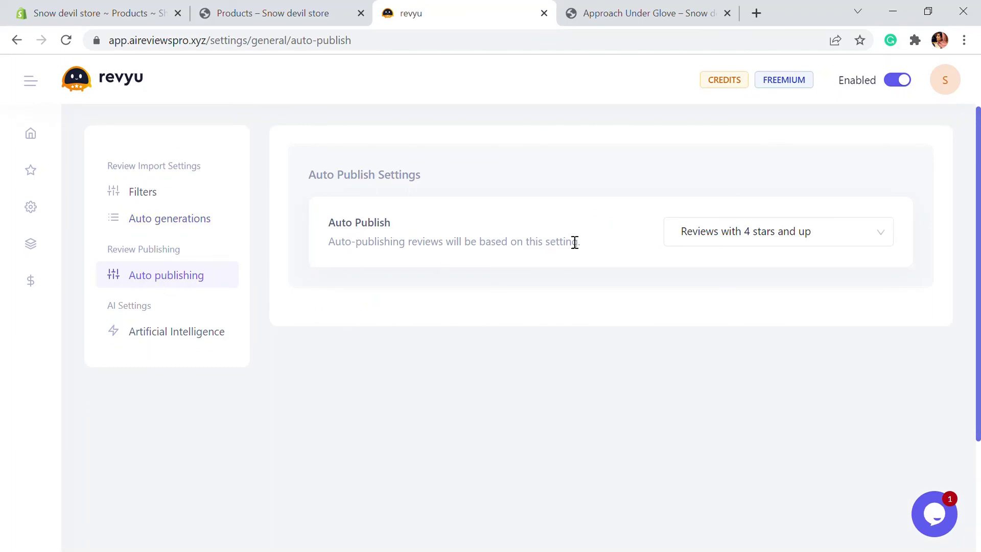
# Set Auto Publish to 'Publish all automatically'.
pyautogui.click(805, 248)
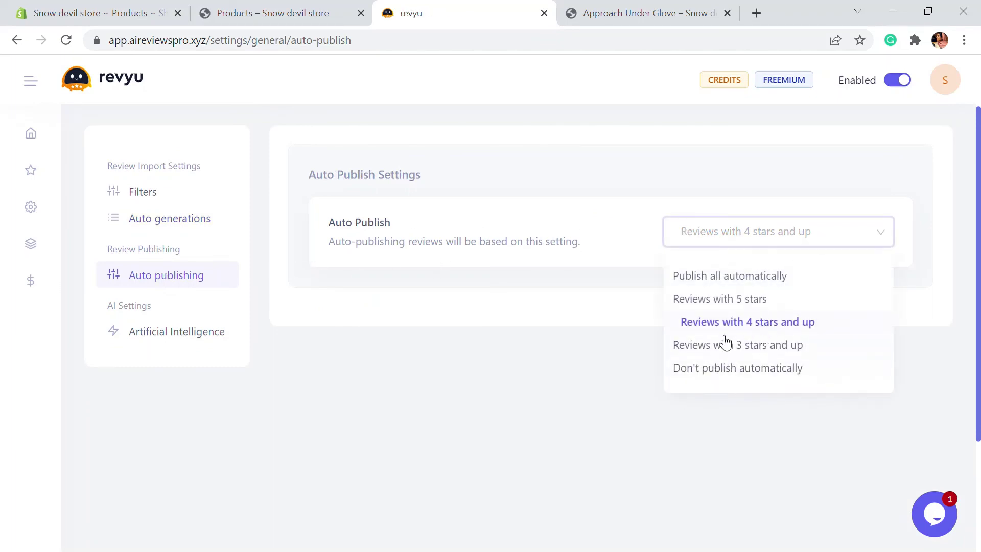
pyautogui.click(744, 280)
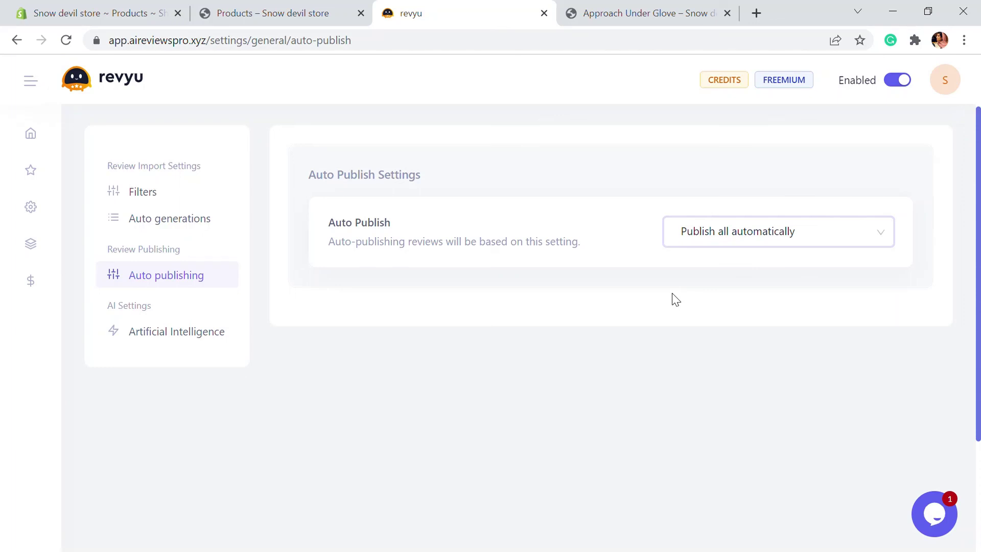
pyautogui.click(200, 338)
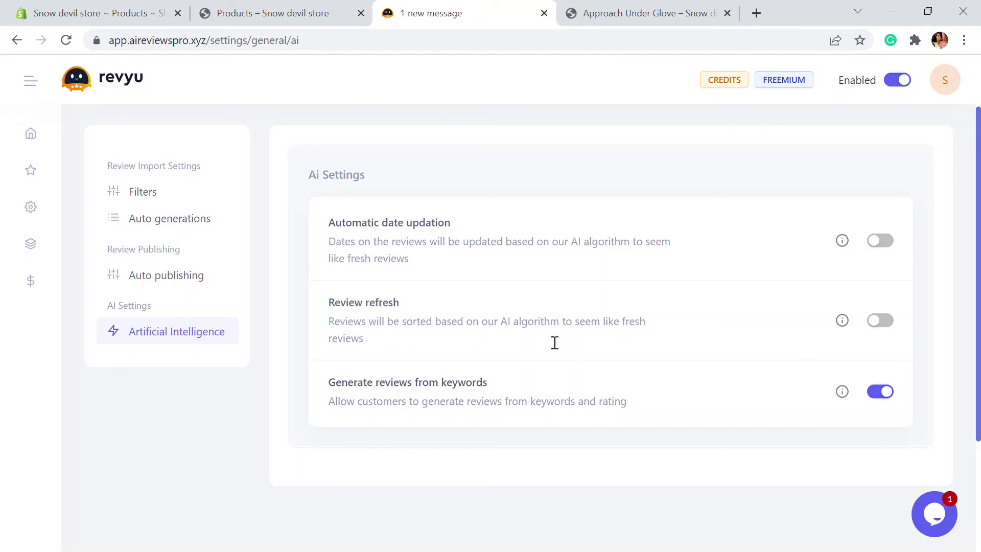
# Glance at the Review widget and popup settings, then return to the dashboard's Quick Links.
pyautogui.moveTo(54, 254)
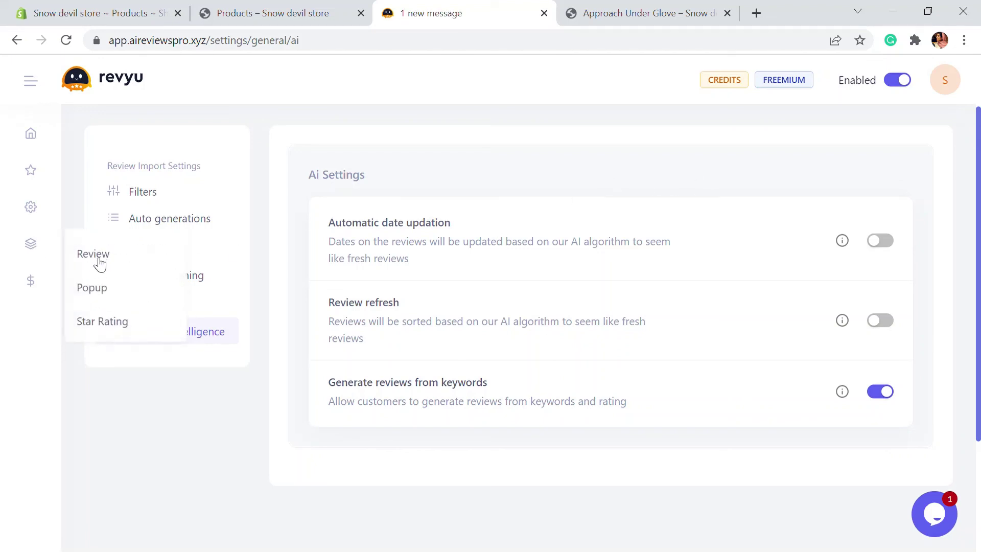
pyautogui.click(96, 263)
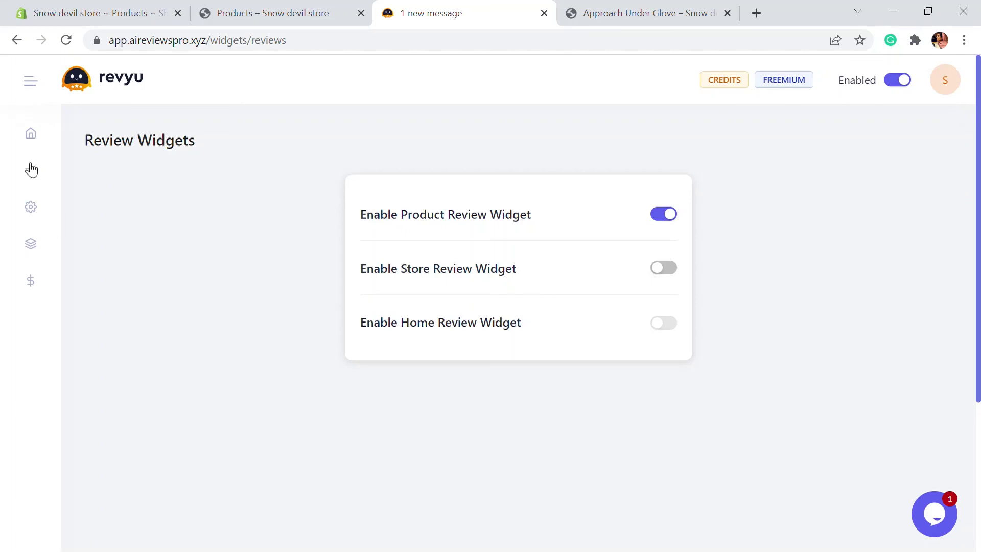
pyautogui.click(31, 170)
pyautogui.click(31, 133)
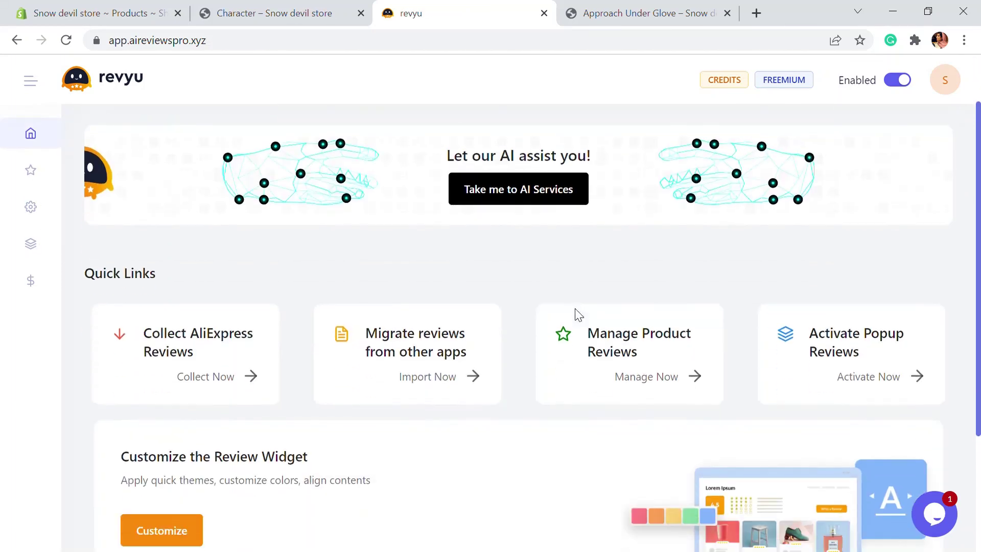
pyautogui.scroll(-2, 576, 314)
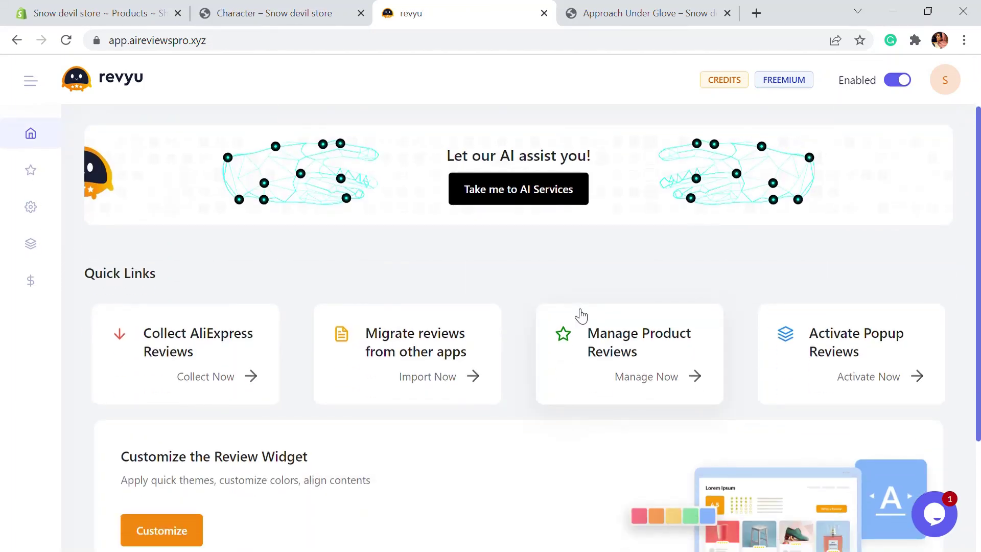